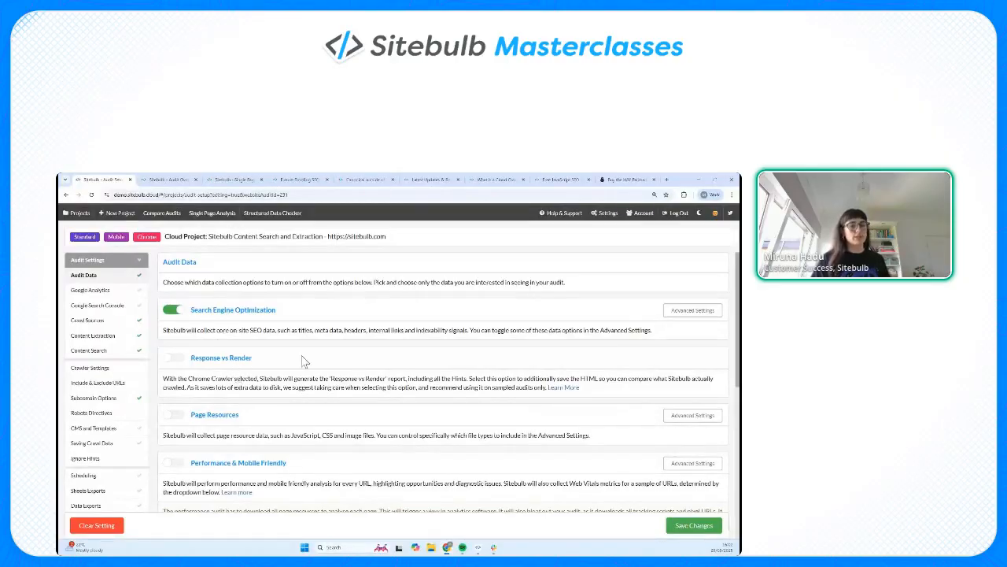
Review the audit's Content Extraction rules, then open the Content Search settings and keep Content Search enabled.
left_click(129, 341)
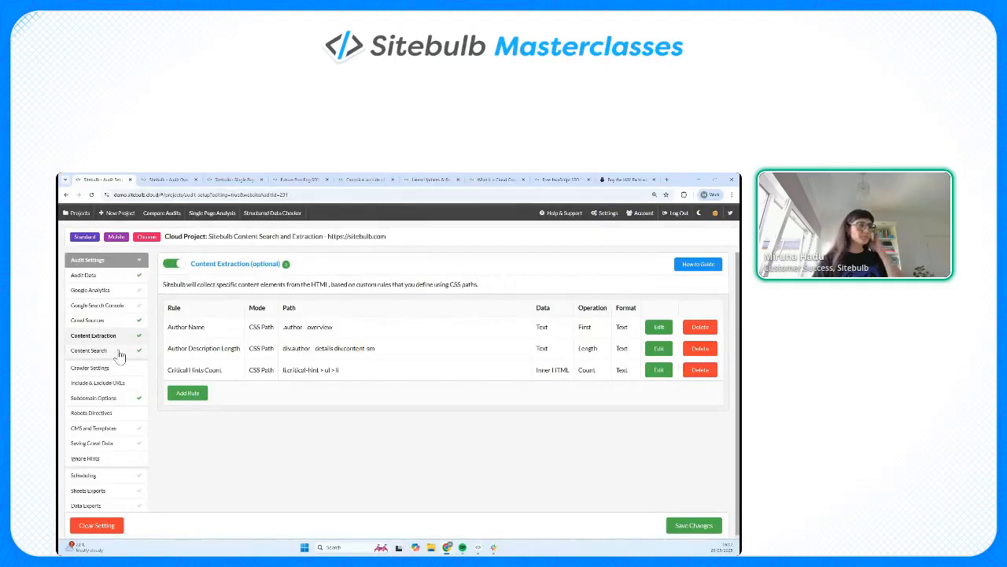
left_click(119, 356)
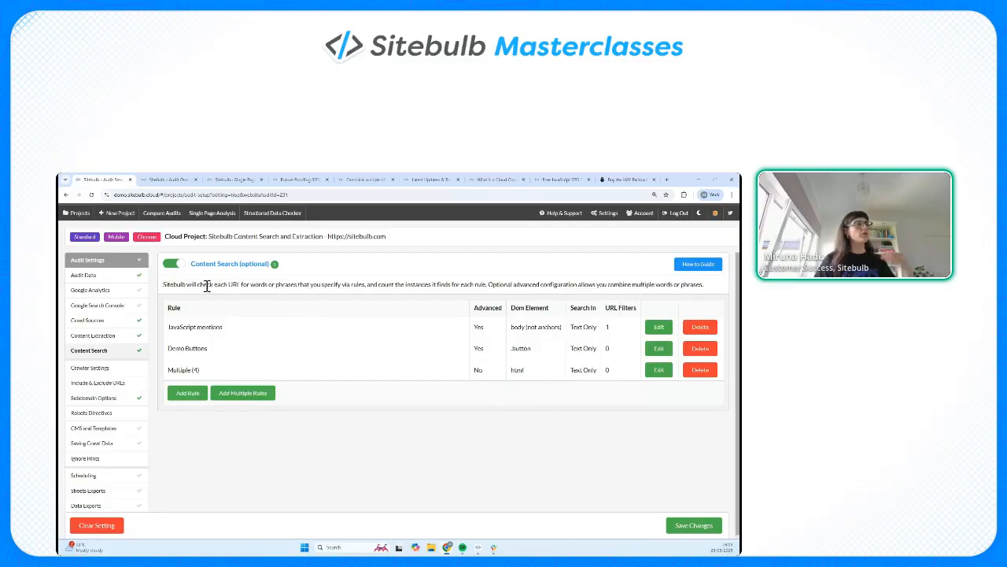
left_click(175, 265)
left_click(177, 268)
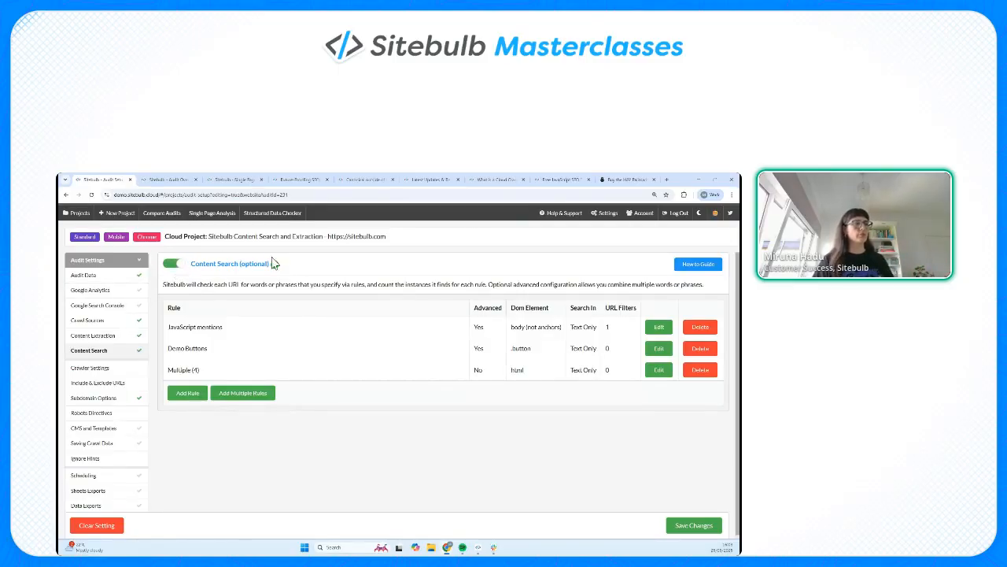
Draft a new basic content search rule for the text "search term" with case ignored.
left_click(189, 393)
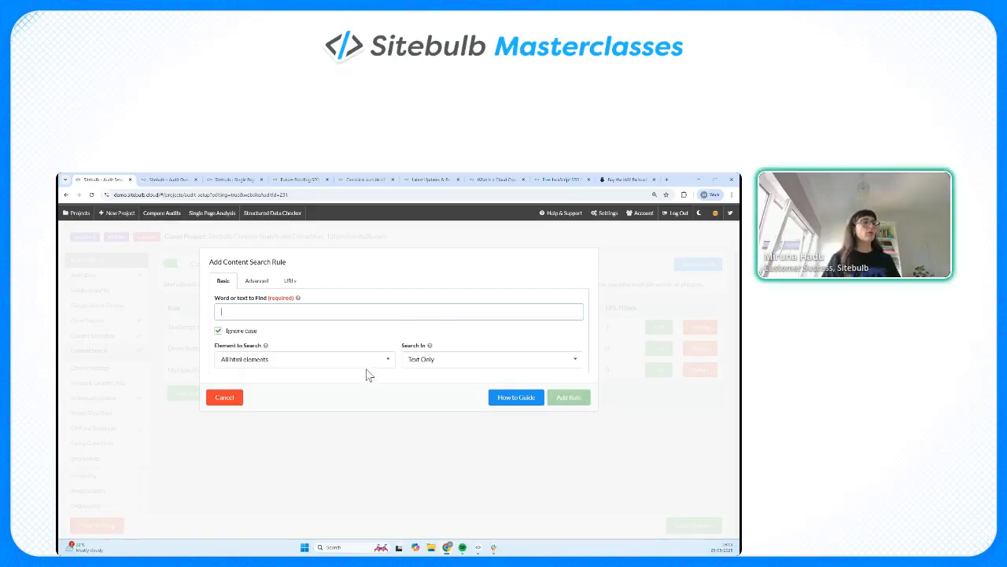
type("search t")
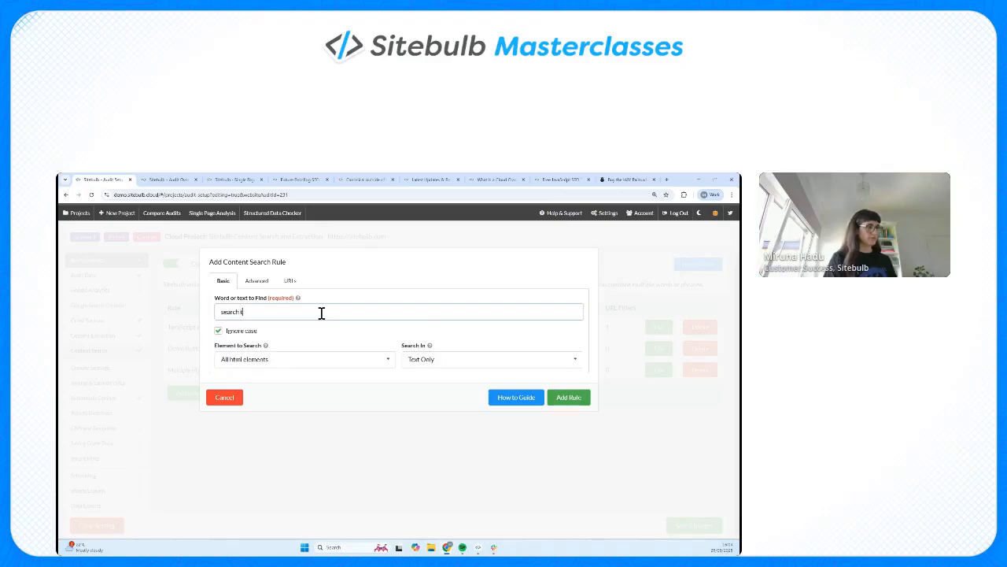
type("erm")
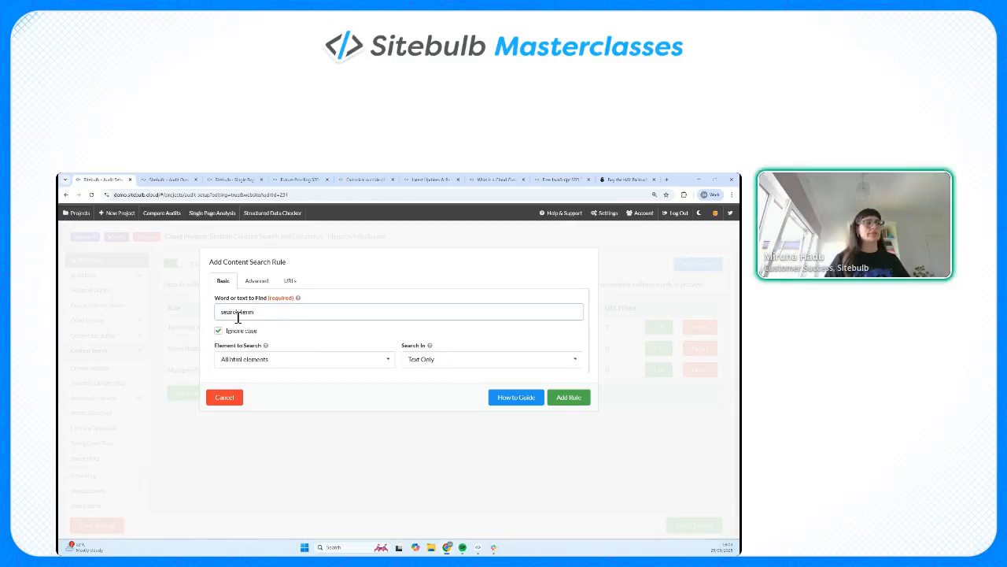
left_click_drag(222, 312, 270, 312)
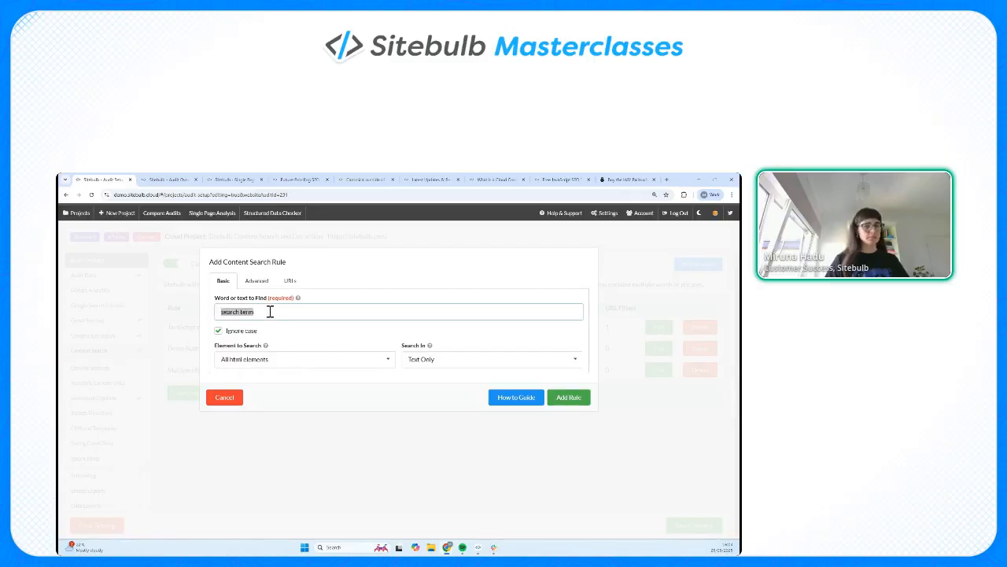
left_click(270, 311)
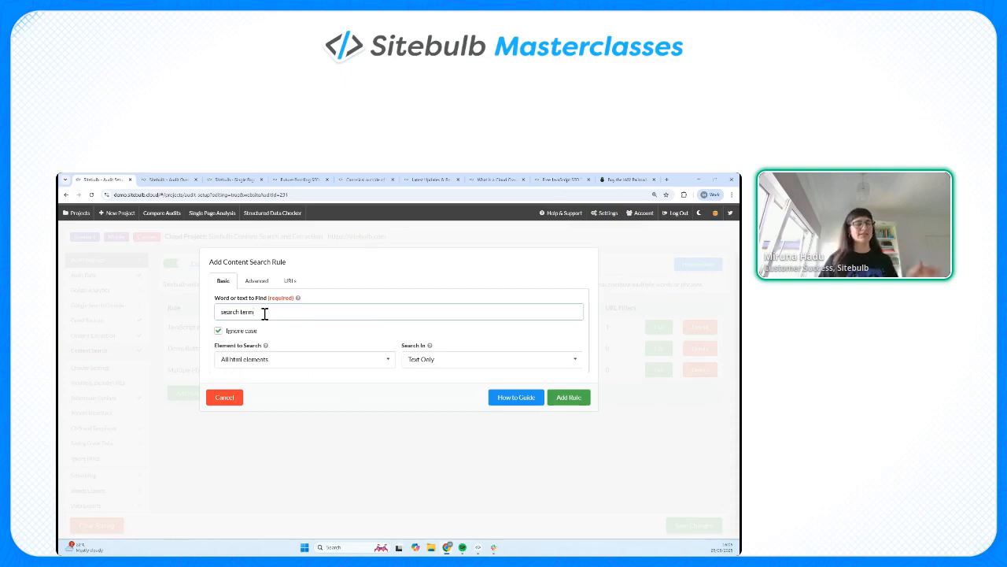
left_click(219, 332)
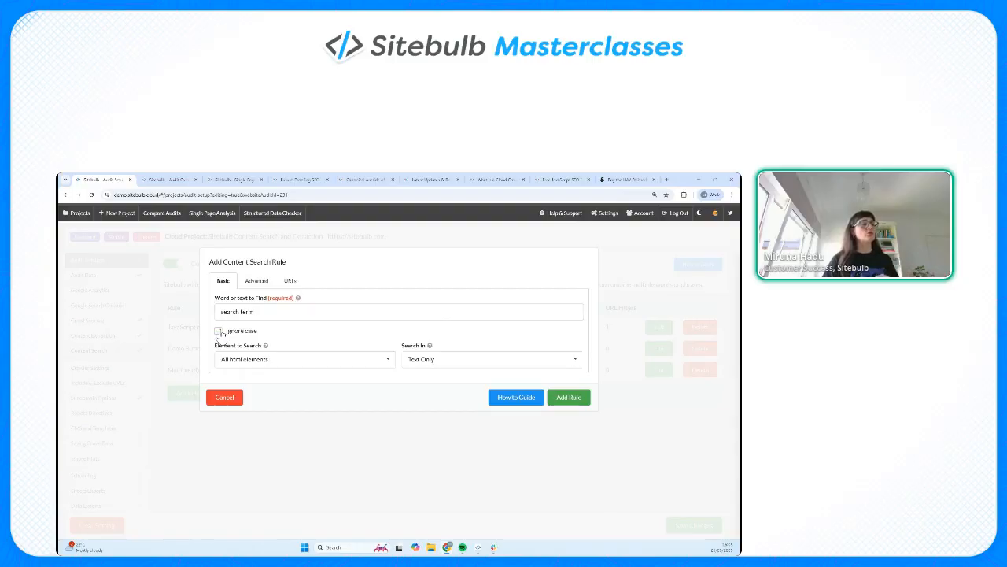
left_click(220, 332)
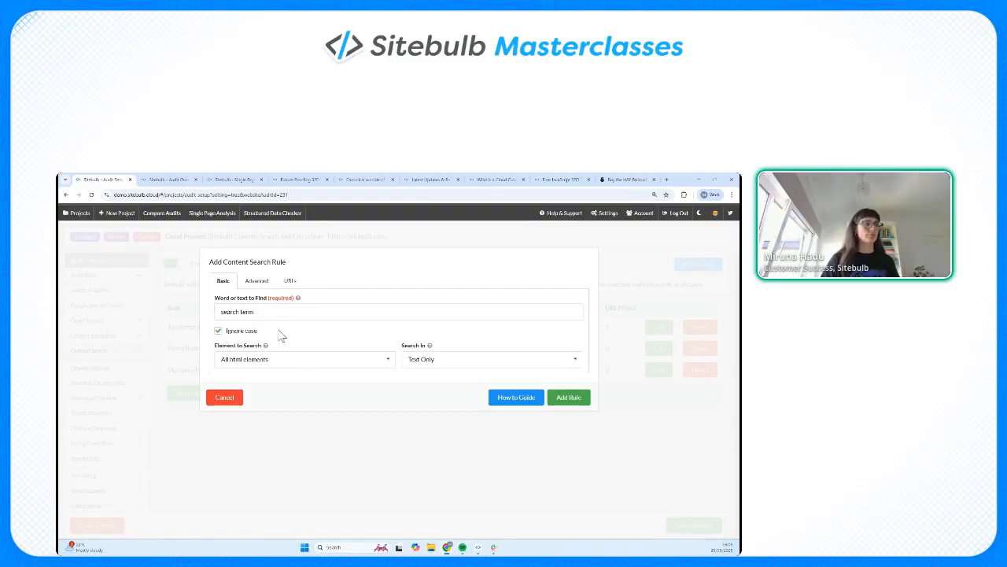
Try restricting the draft rule to a specific element with a CSS selector, and discard the rule.
left_click(244, 357)
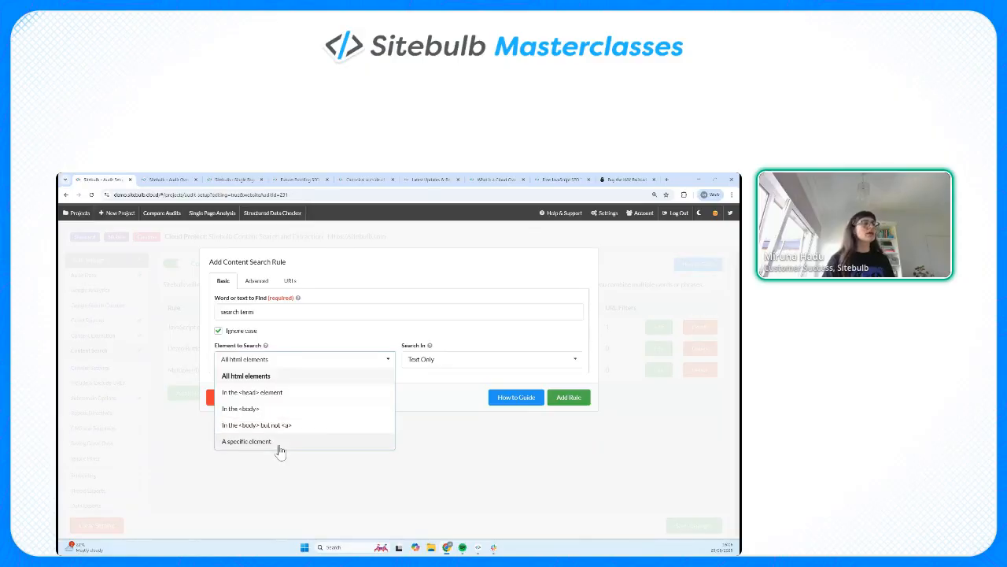
left_click(281, 442)
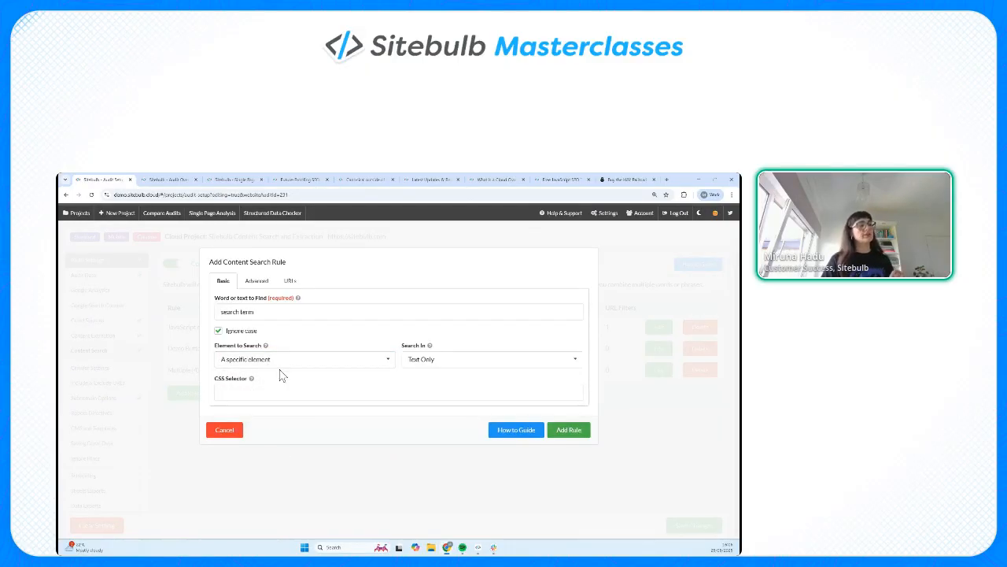
left_click(269, 391)
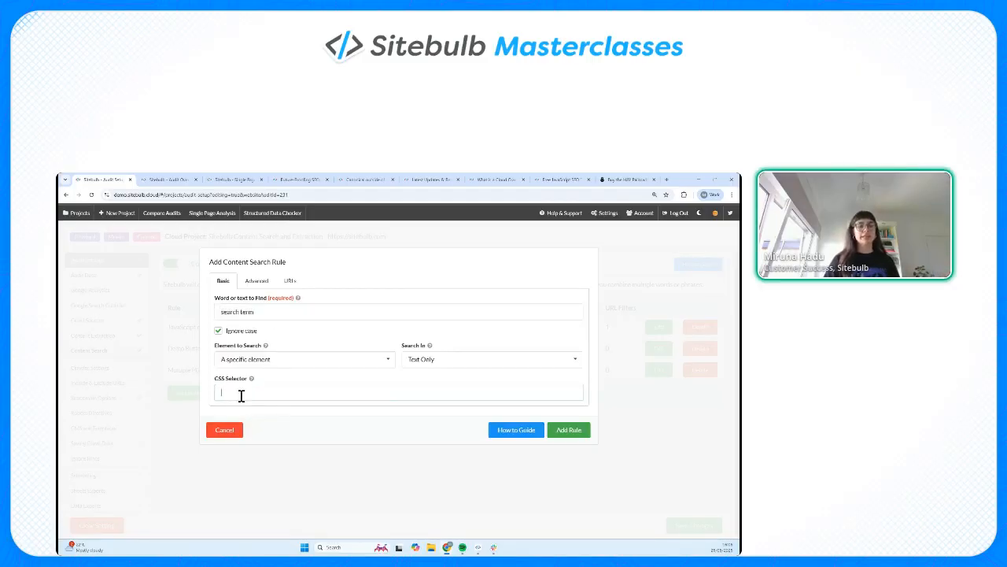
left_click(230, 433)
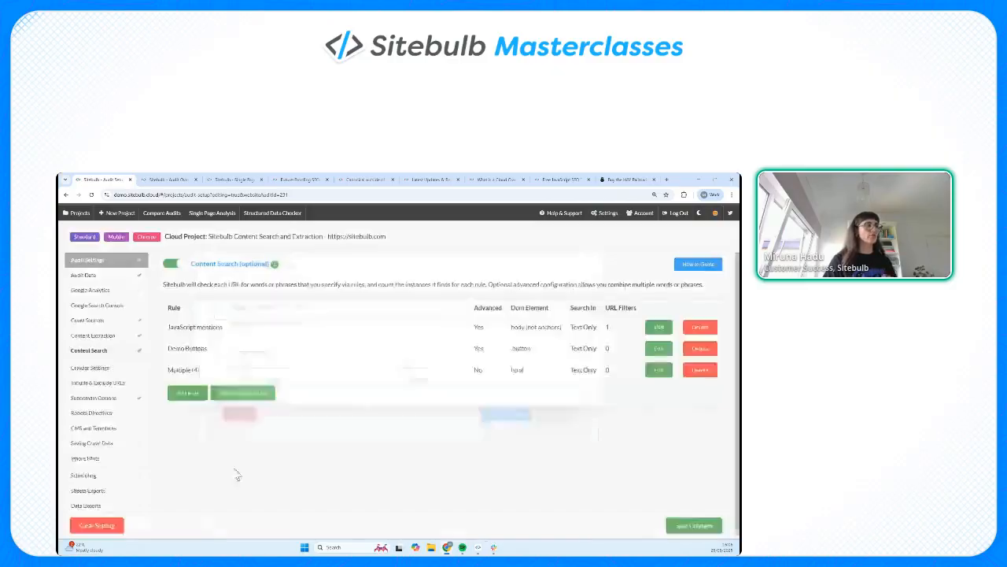
Examine the Demo Buttons rule's CSS selector and search words, comparing its advanced and basic options.
left_click(659, 348)
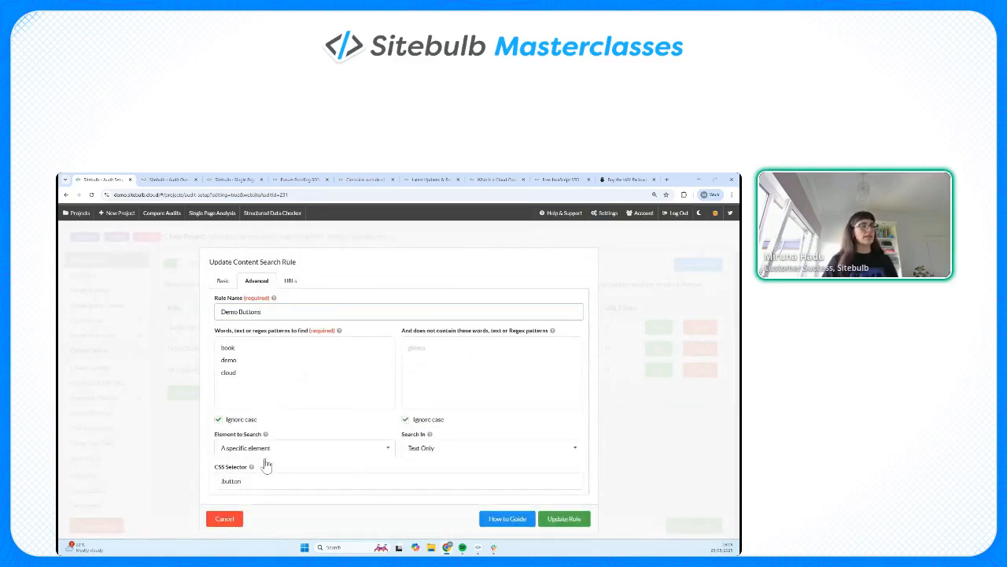
left_click_drag(251, 487, 222, 481)
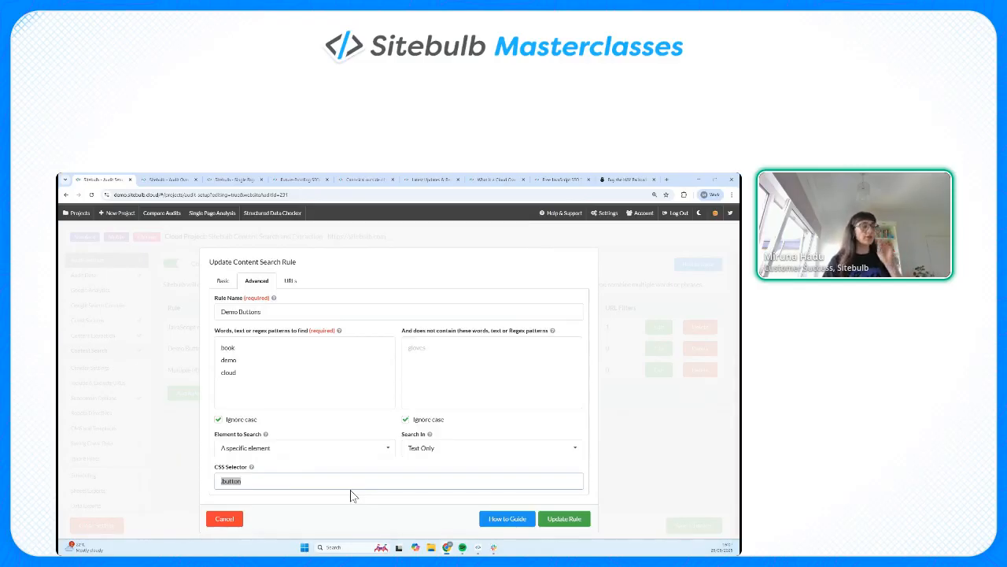
left_click_drag(257, 373, 226, 344)
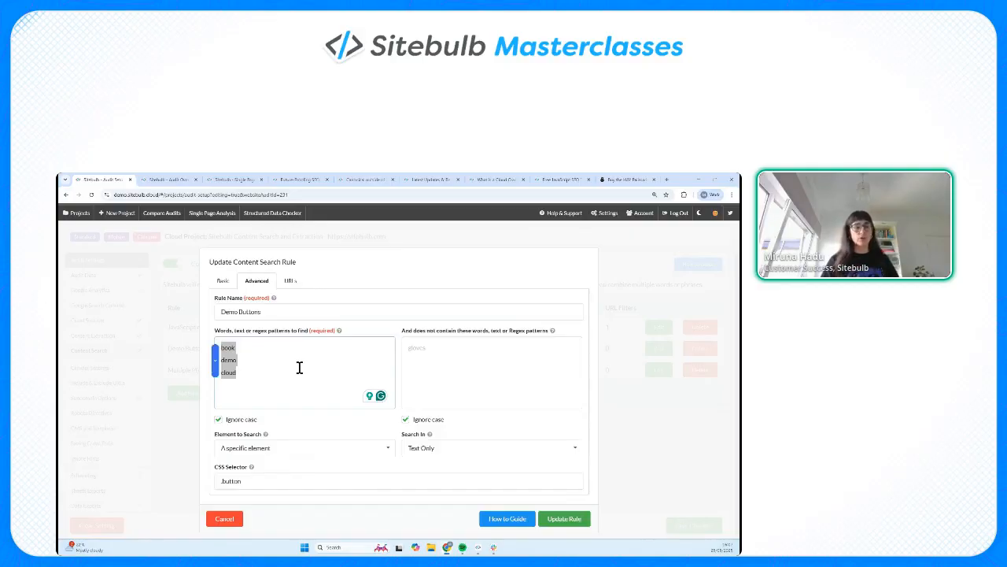
left_click(299, 367)
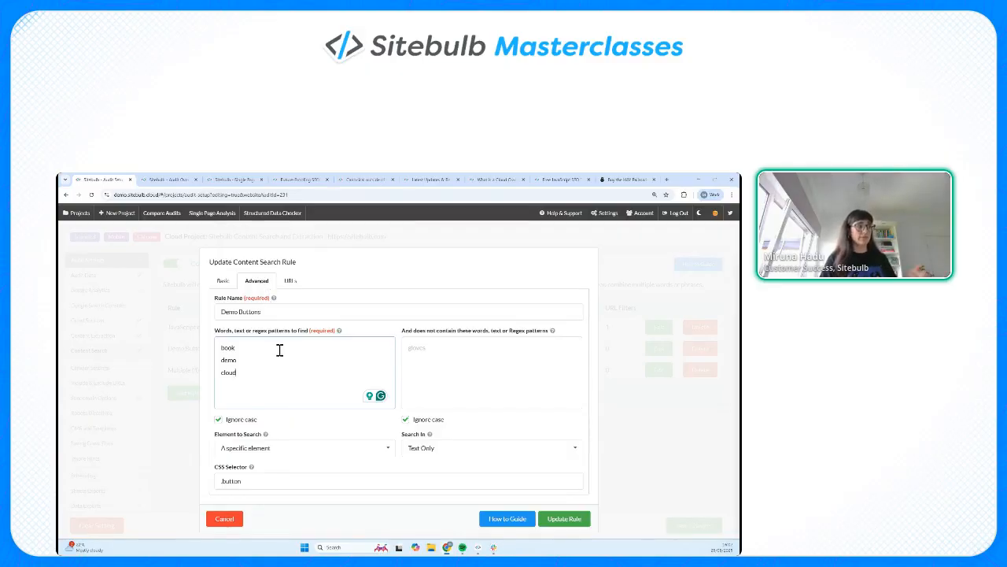
left_click_drag(221, 345, 262, 370)
left_click(319, 377)
left_click(223, 281)
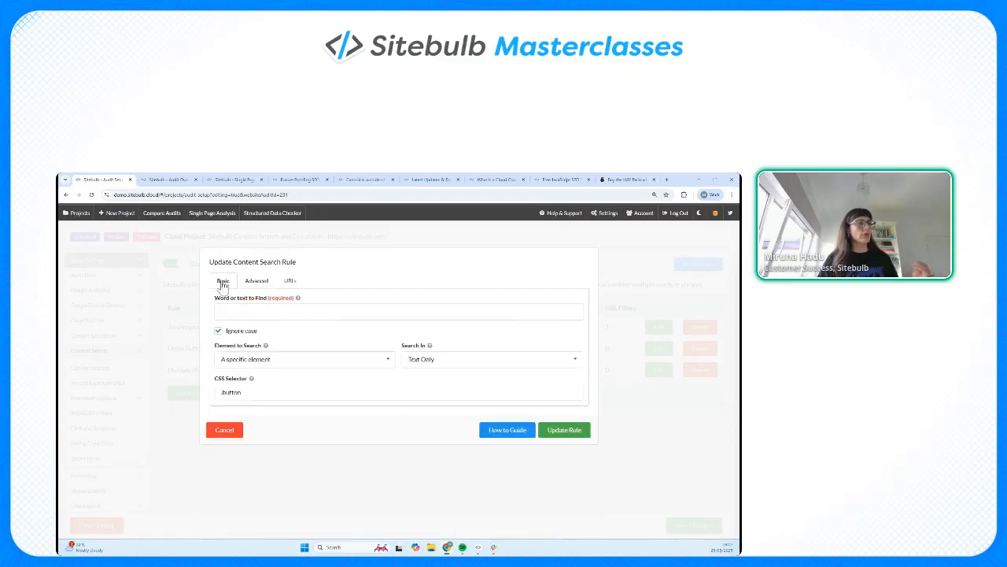
left_click(256, 281)
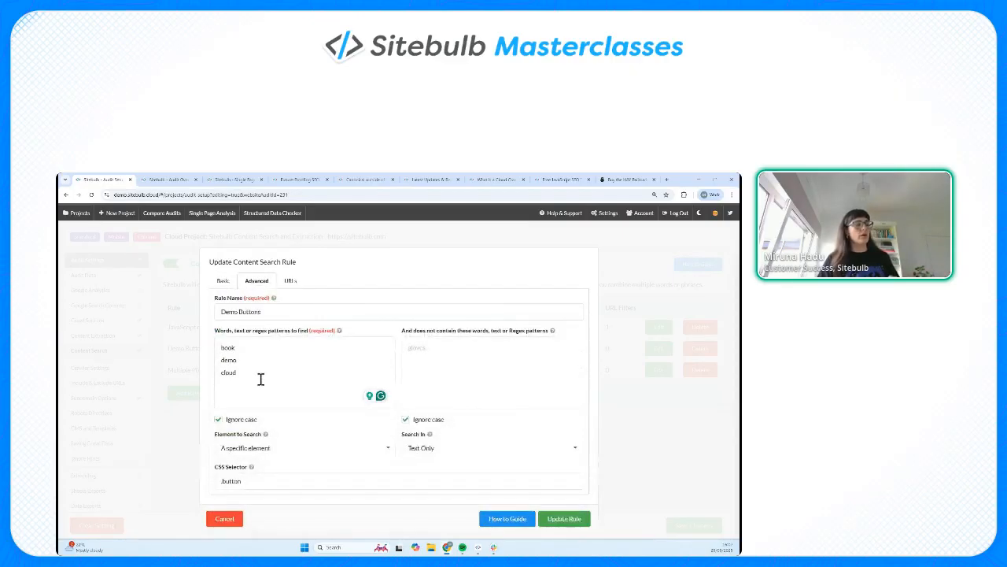
left_click_drag(224, 348, 249, 373)
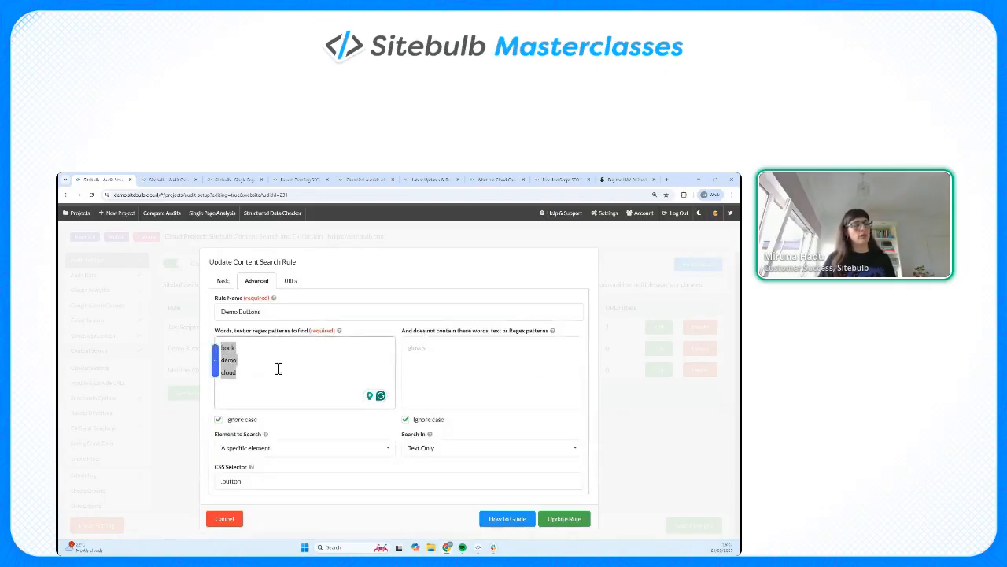
left_click(279, 368)
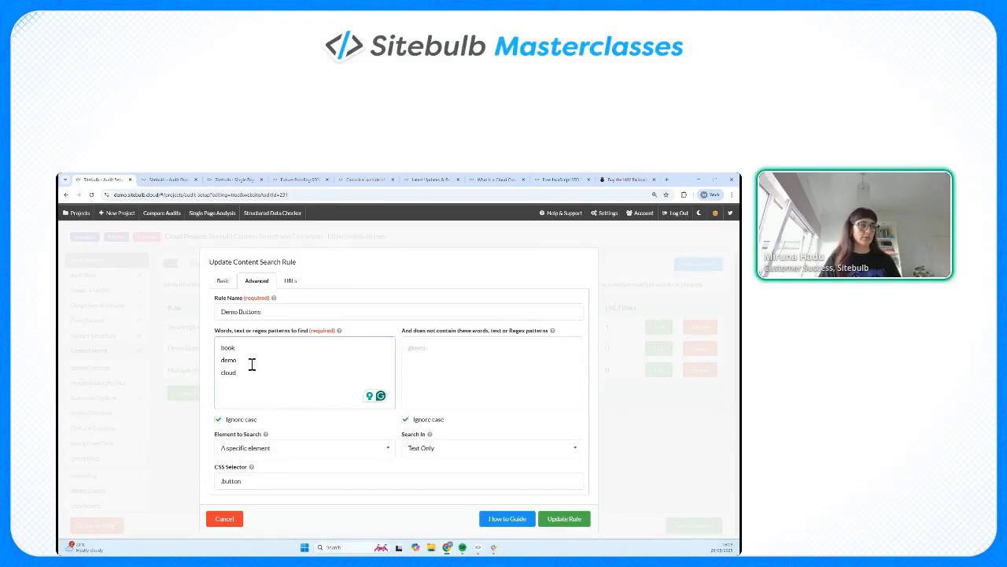
Compare the Demo Buttons rule's words to find with its exclusion patterns, and close the rule without saving.
left_click(452, 345)
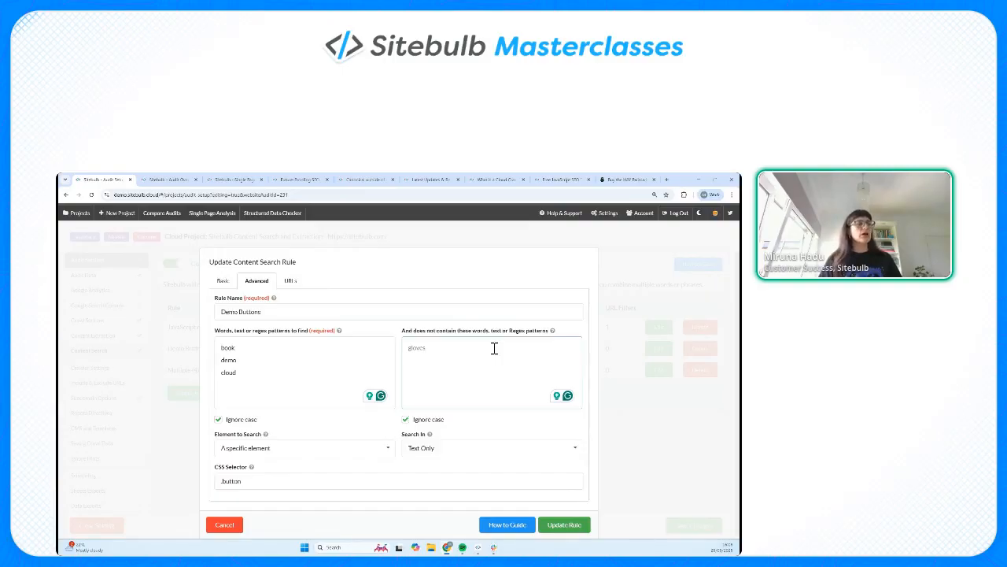
left_click(289, 363)
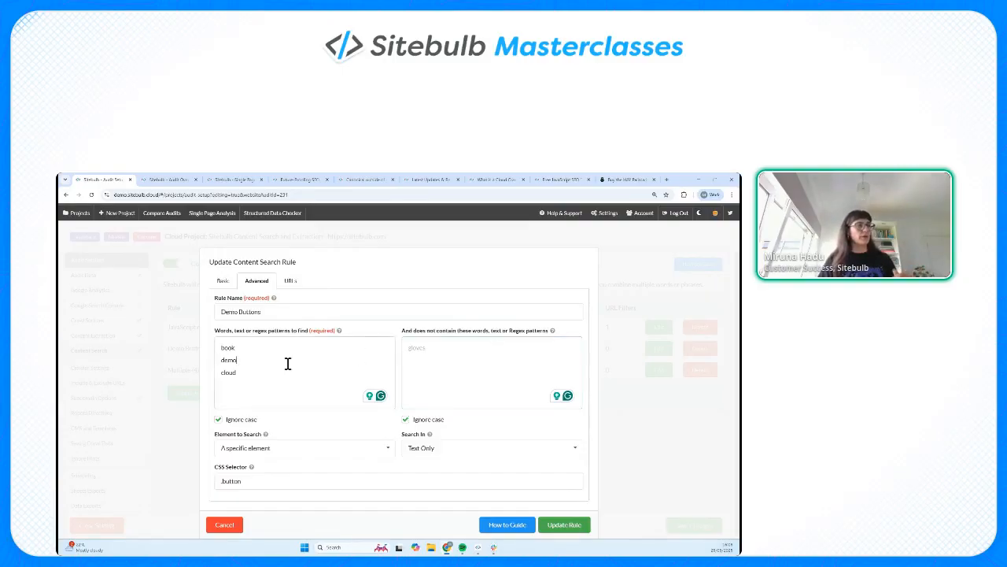
left_click_drag(256, 381, 219, 343)
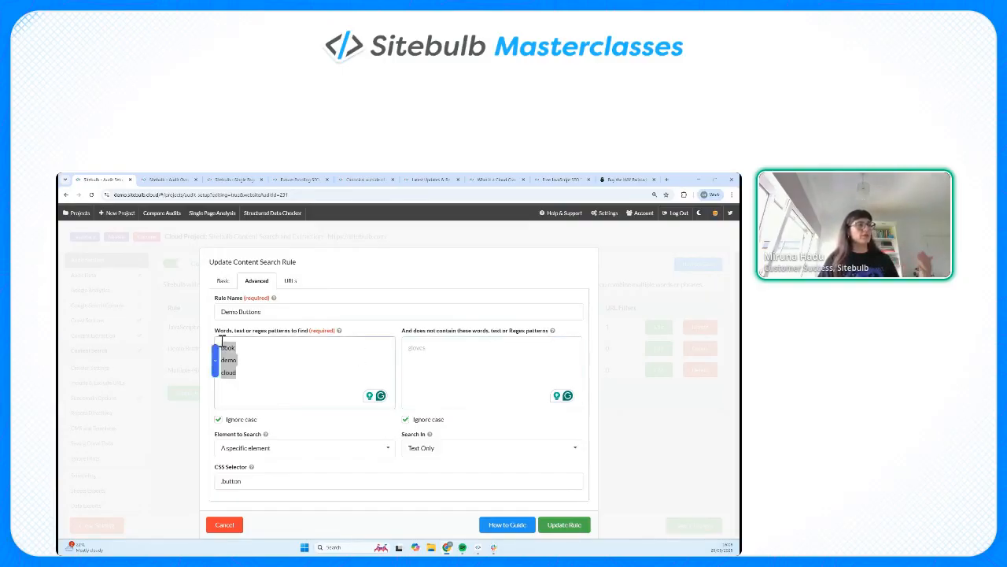
left_click(295, 349)
left_click(445, 348)
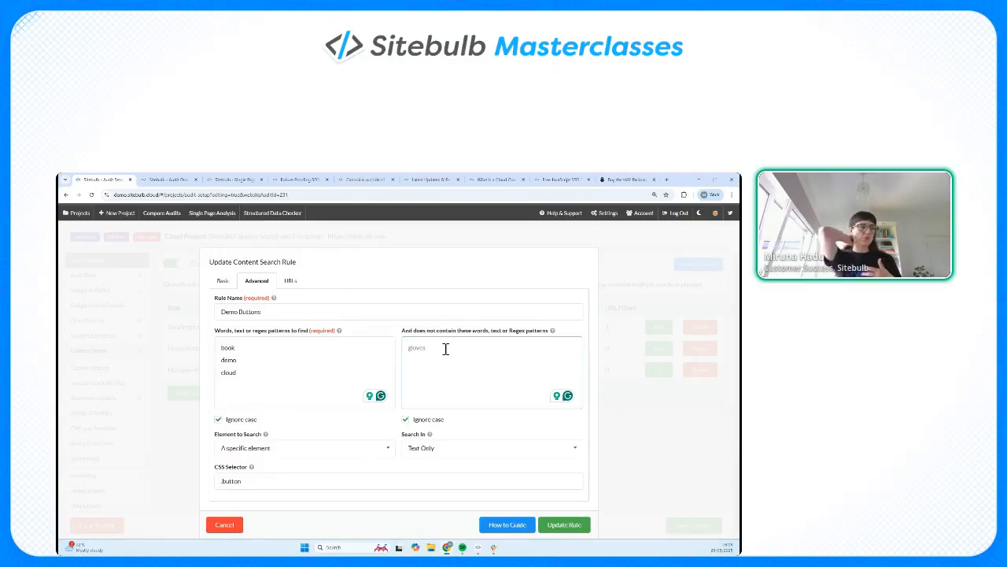
left_click(224, 524)
Examine the JavaScript mentions rule's search words, excluded word and search scope options, and close it without saving.
left_click(660, 328)
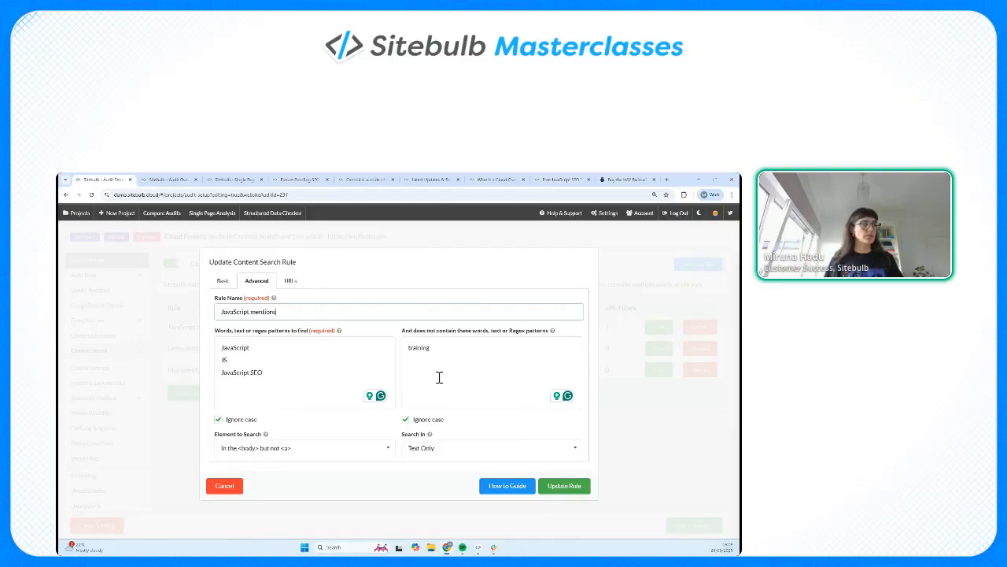
left_click_drag(221, 347, 274, 374)
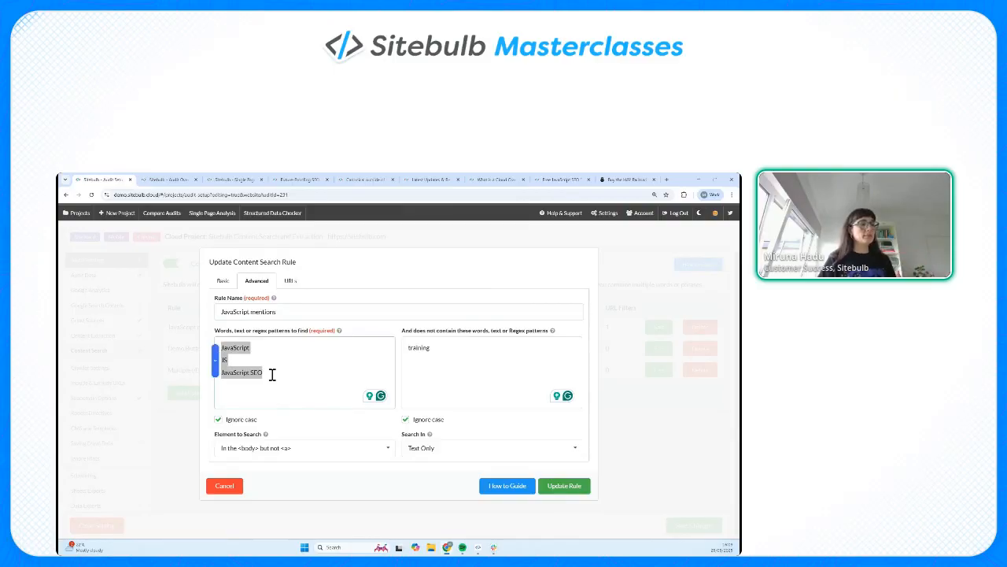
left_click(272, 375)
key("ctrl+a")
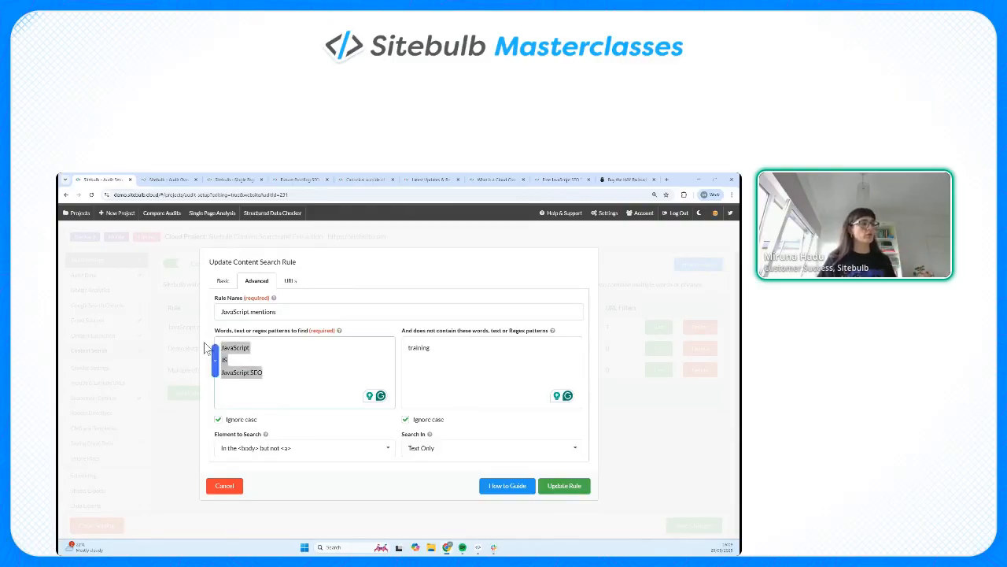
left_click(288, 362)
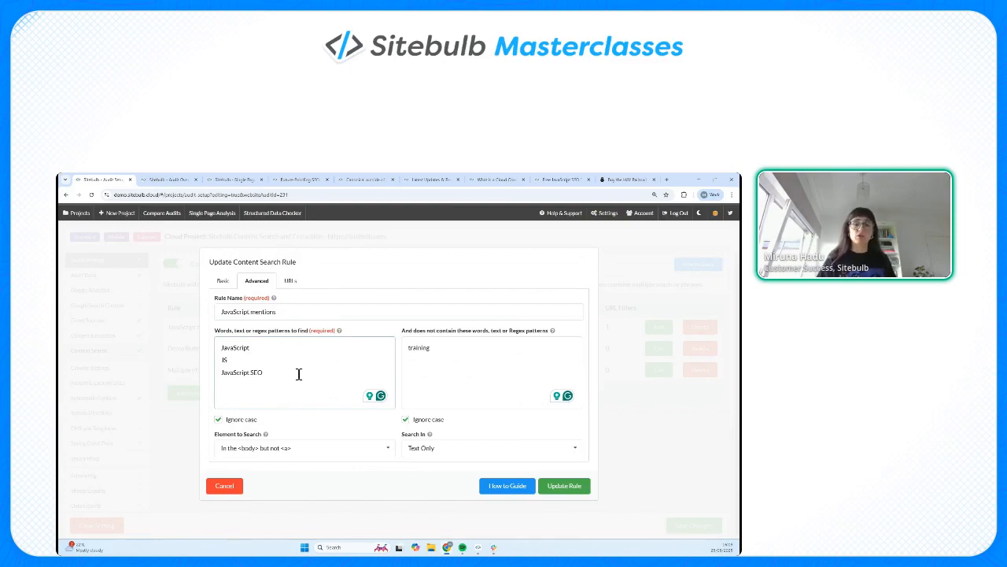
left_click_drag(437, 348, 396, 349)
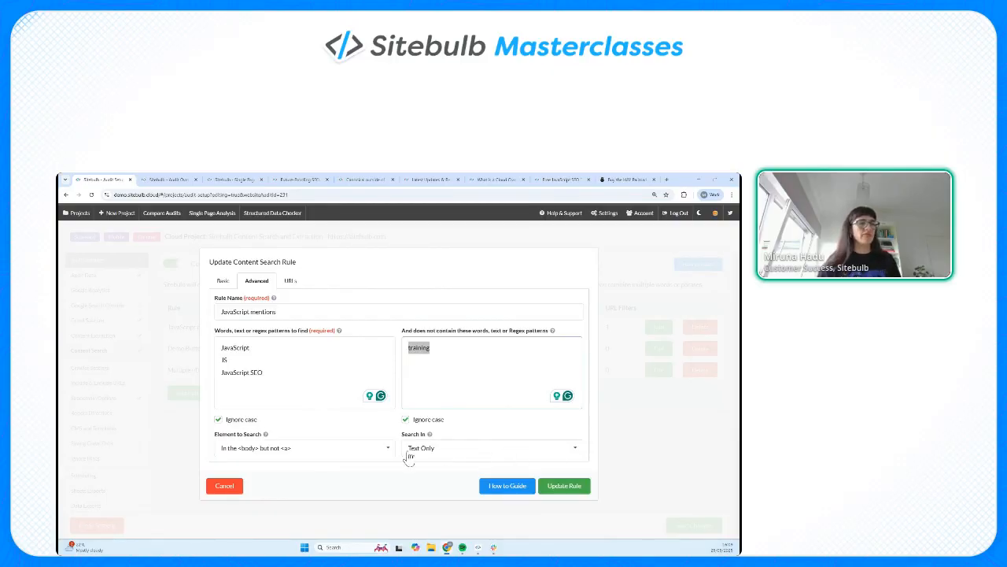
left_click(512, 458)
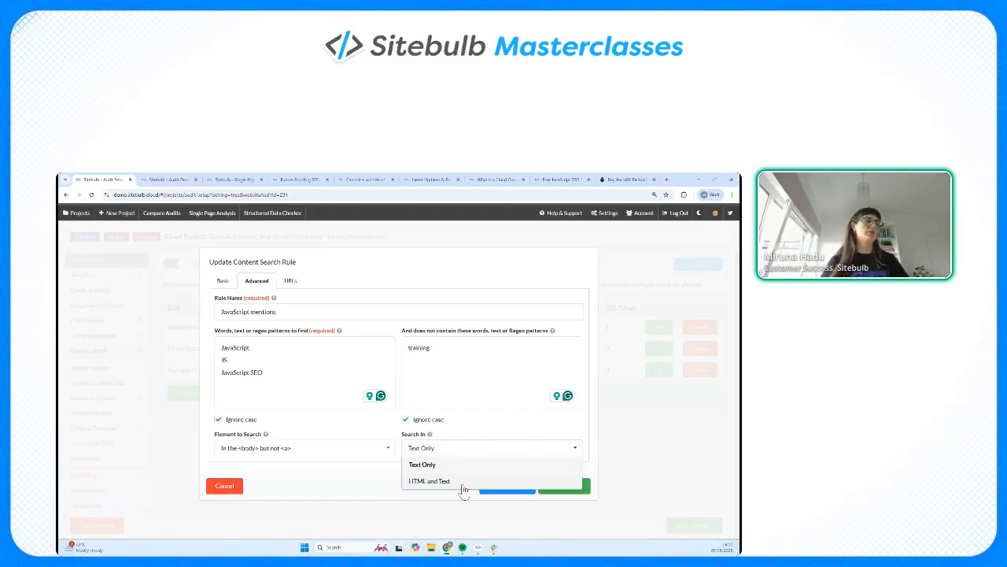
left_click(224, 490)
left_click(224, 491)
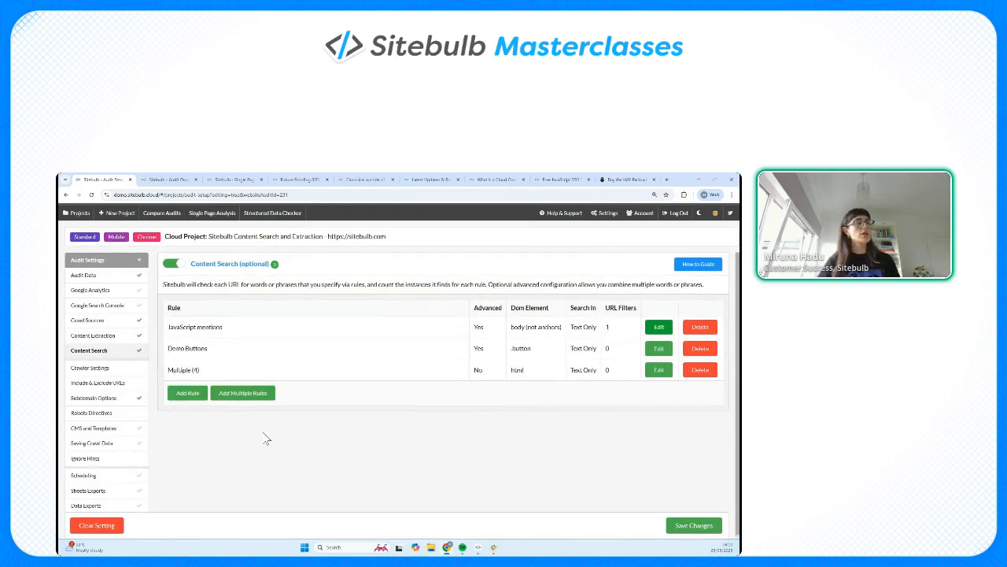
Look over the options for adding multiple content search rules at once, and close them without adding any.
left_click(242, 399)
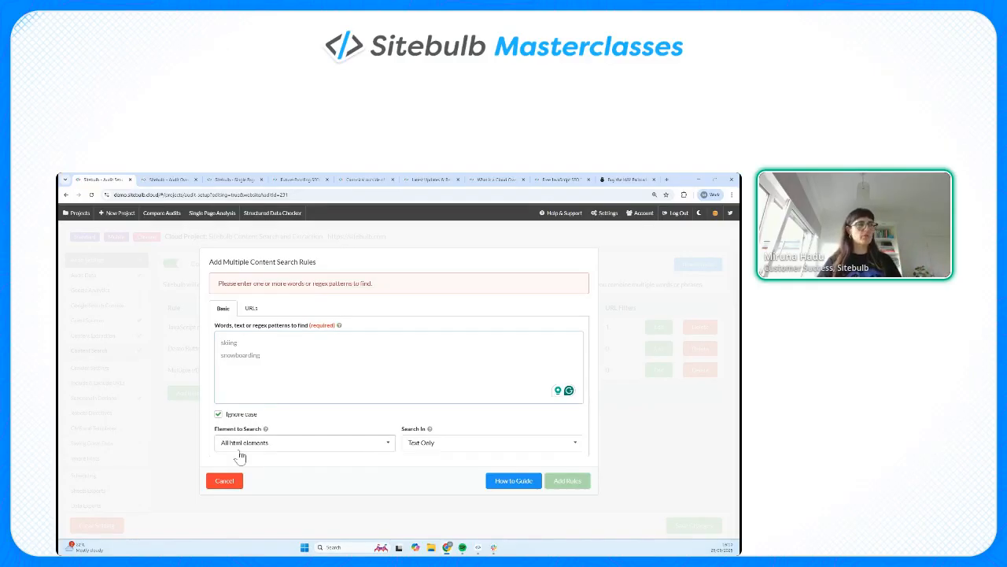
left_click(225, 480)
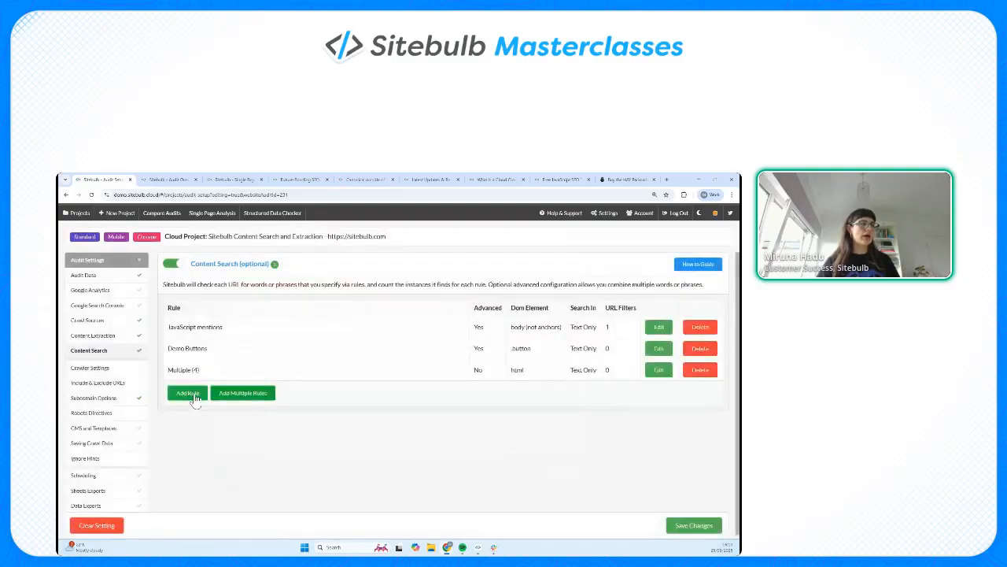
Compare the basic options for adding a single content search rule with those for multiple rules, and close both without adding any.
left_click(188, 392)
left_click(223, 282)
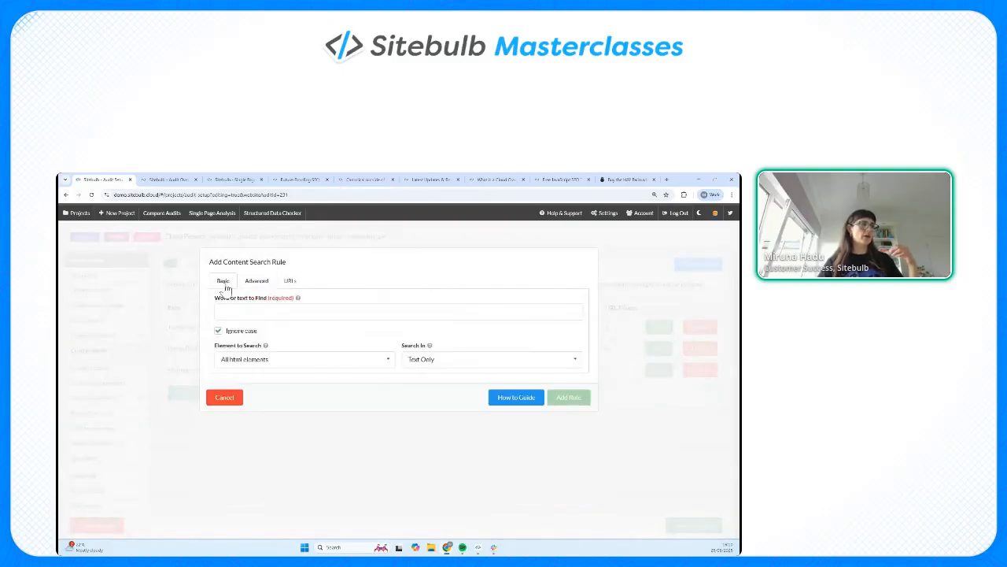
left_click(225, 398)
left_click(244, 396)
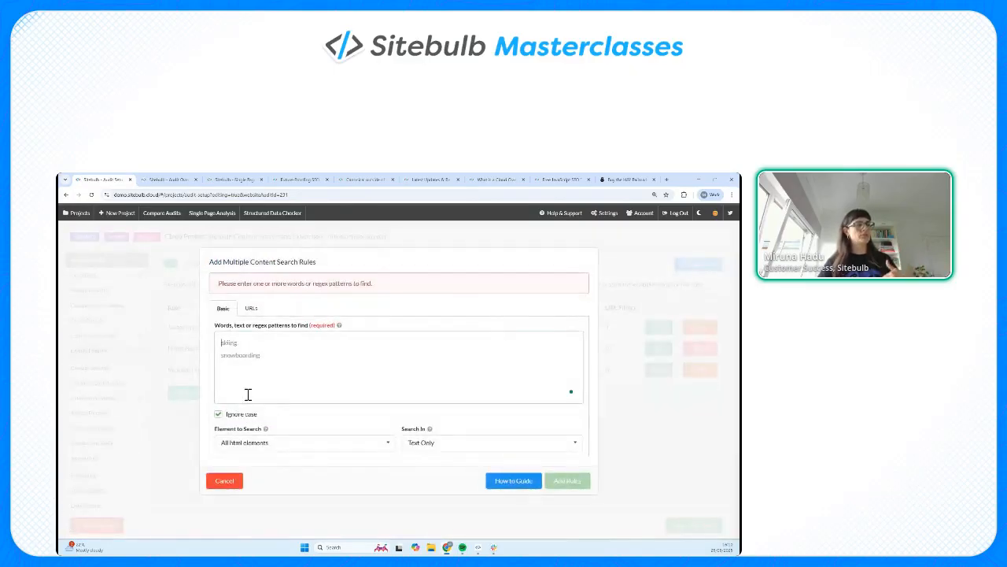
left_click(248, 393)
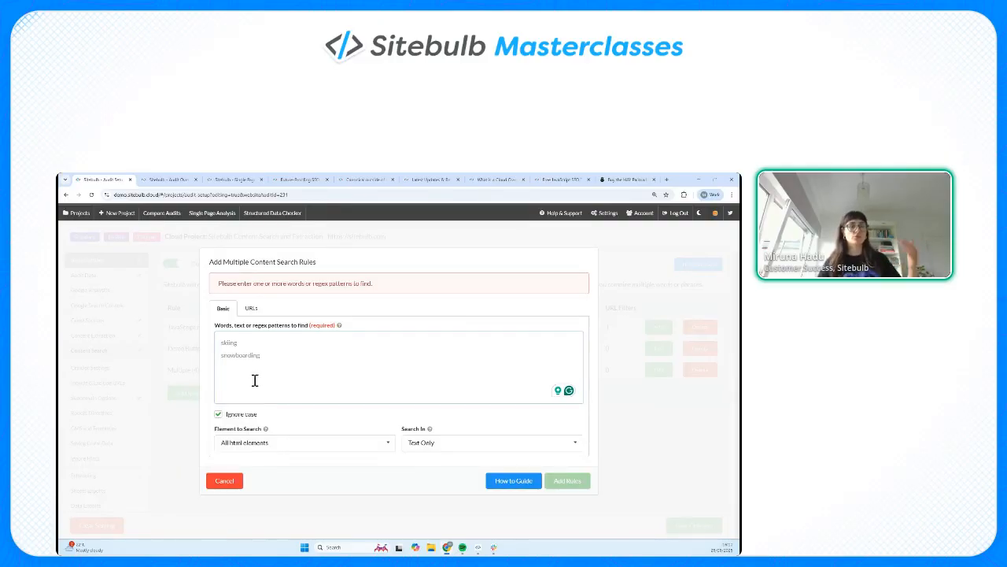
left_click(228, 482)
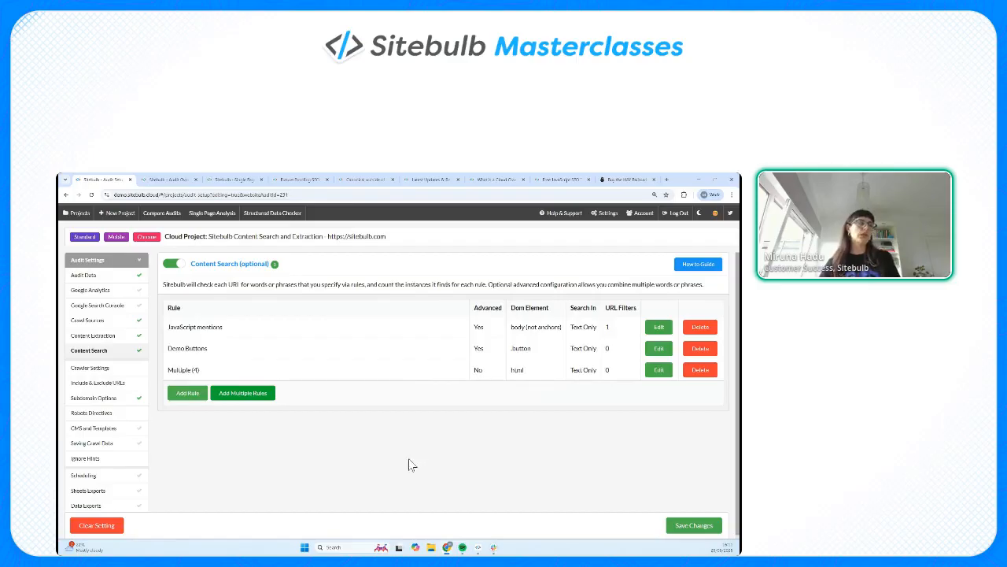
Open the completed audit's Content Search report and compare its listed rules with the rules configured in the audit setup.
left_click(165, 180)
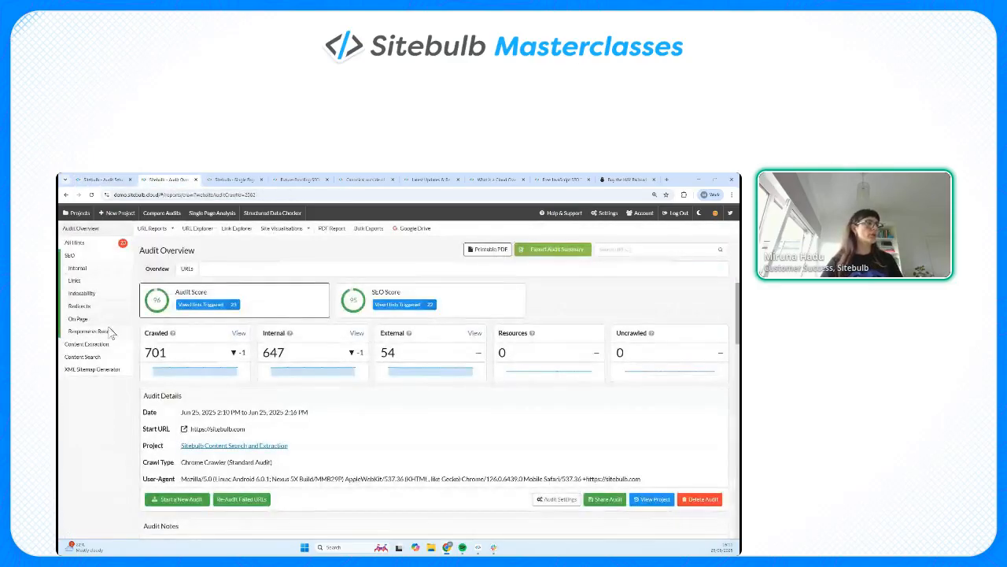
left_click(124, 358)
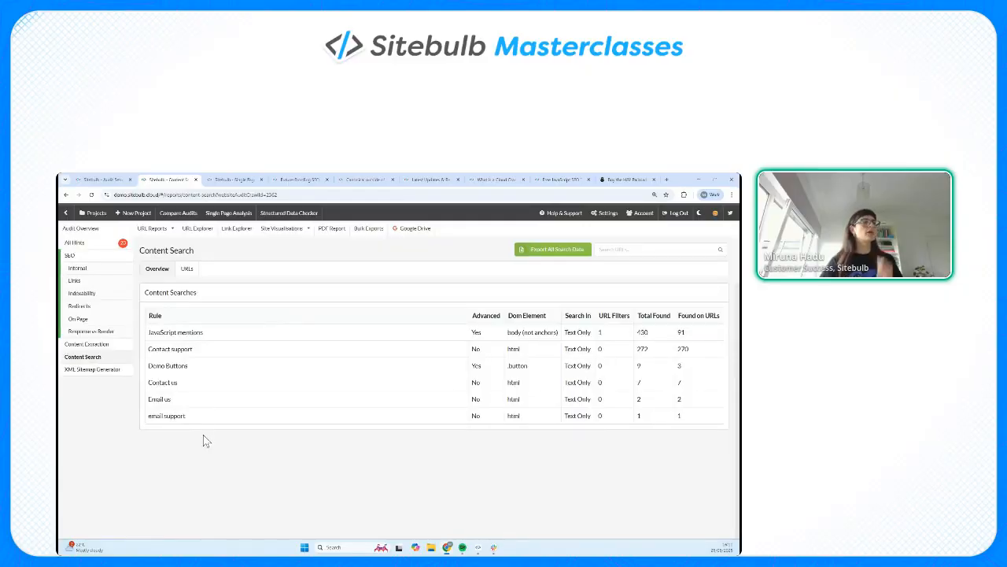
left_click(90, 180)
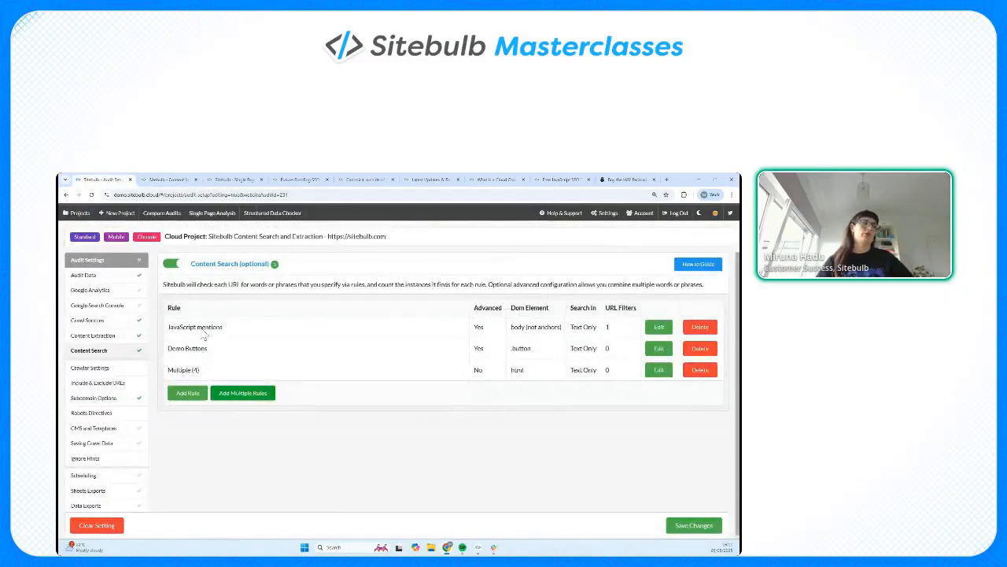
left_click_drag(207, 326, 210, 369)
left_click(151, 176)
left_click_drag(198, 419, 198, 344)
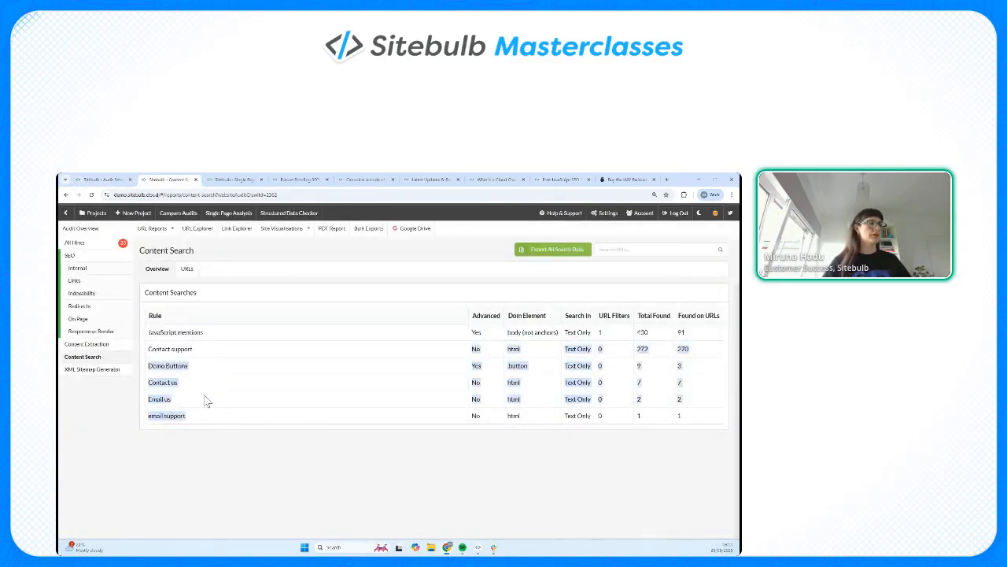
left_click(213, 448)
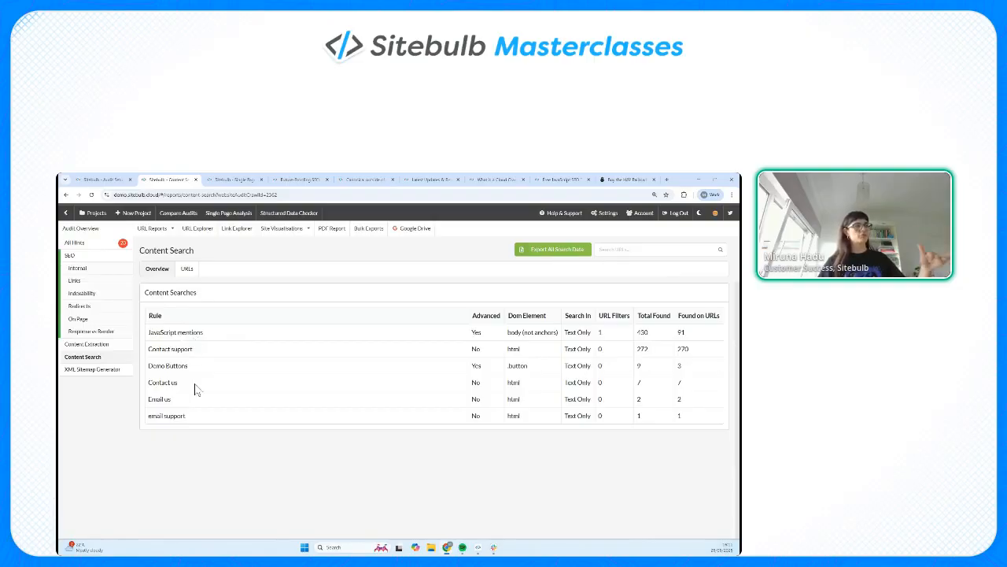
Review the Content Search report's URL-level results across all the rule columns, from JavaScript mentions to email support.
left_click(188, 270)
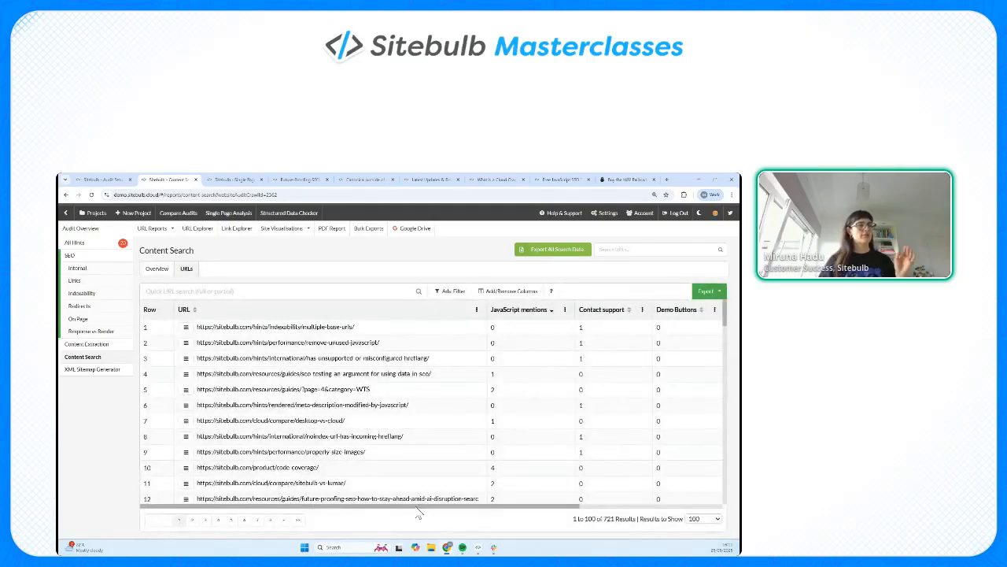
left_click_drag(418, 508, 567, 529)
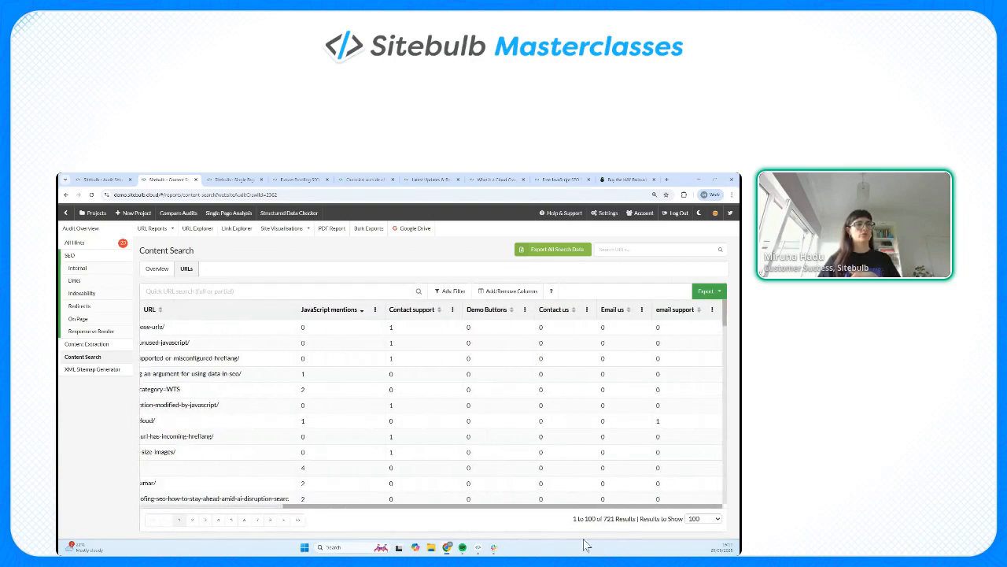
scroll(512, 339, "left", 10)
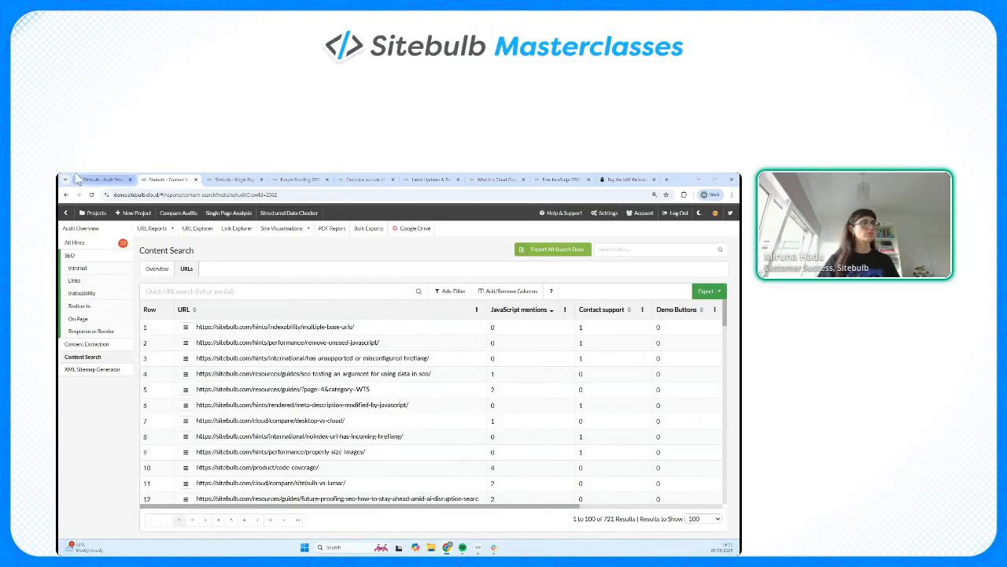
Open the JavaScript mentions rule for editing and compare its rule name with the matching column in the URL results.
left_click(101, 179)
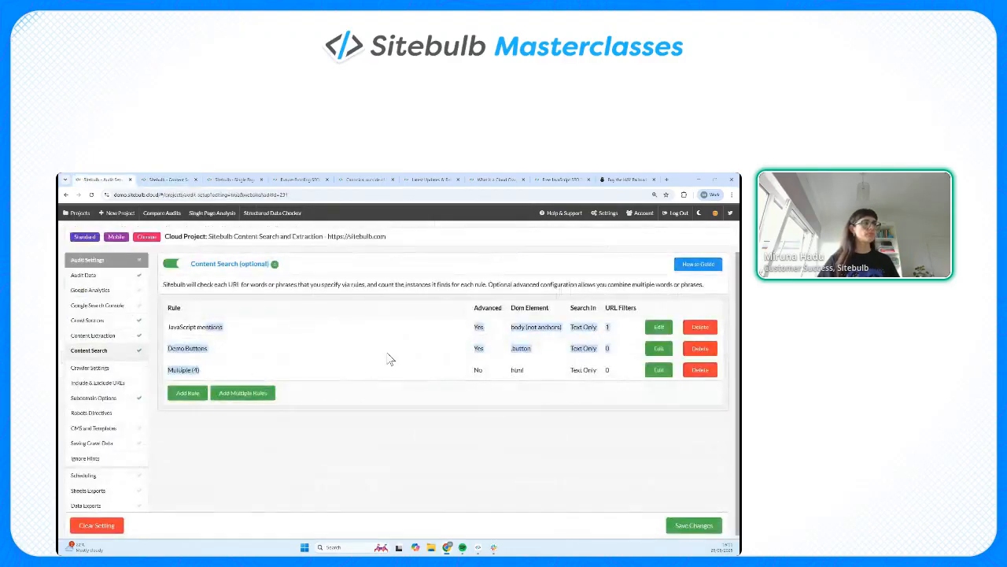
left_click(658, 327)
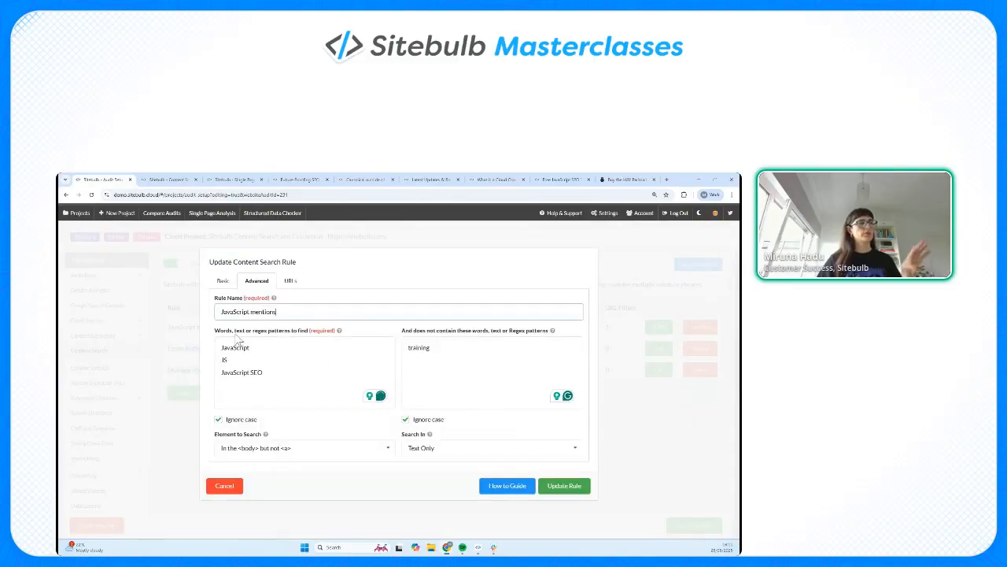
left_click_drag(220, 312, 279, 313)
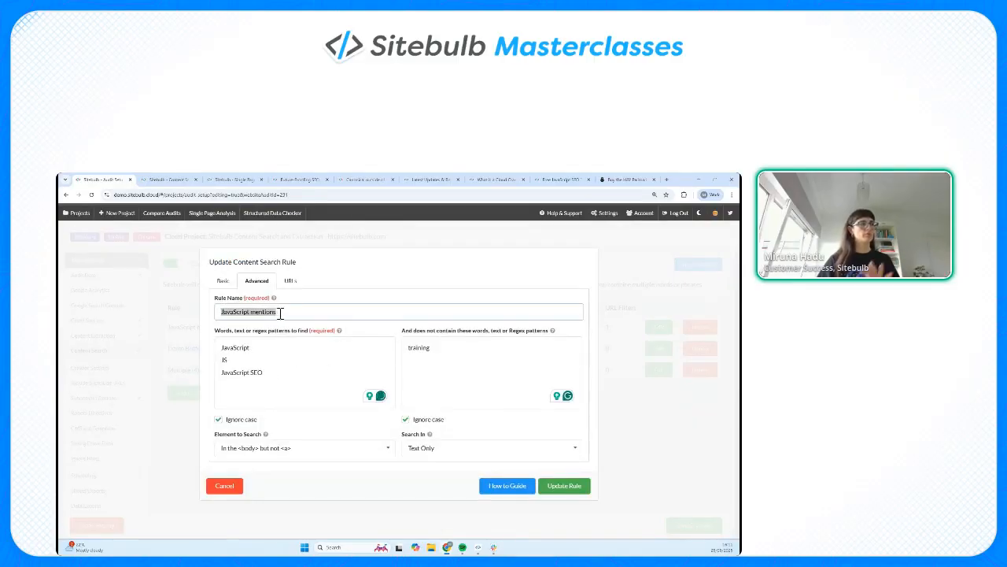
left_click(167, 180)
scroll(465, 355, "down", 3)
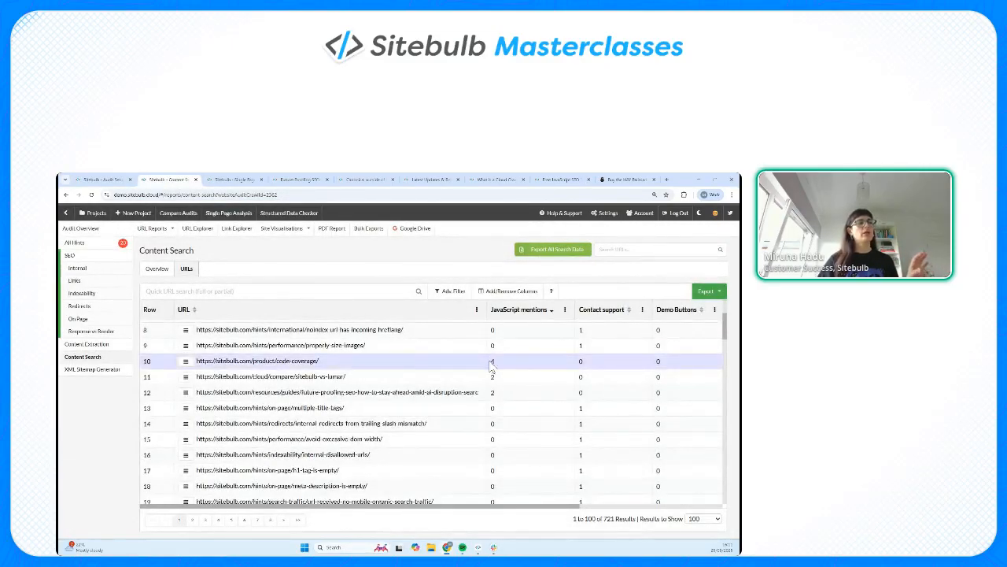
Check the JavaScript mentions rule's words to find against its per-URL counts, and close the rule without saving.
left_click(102, 179)
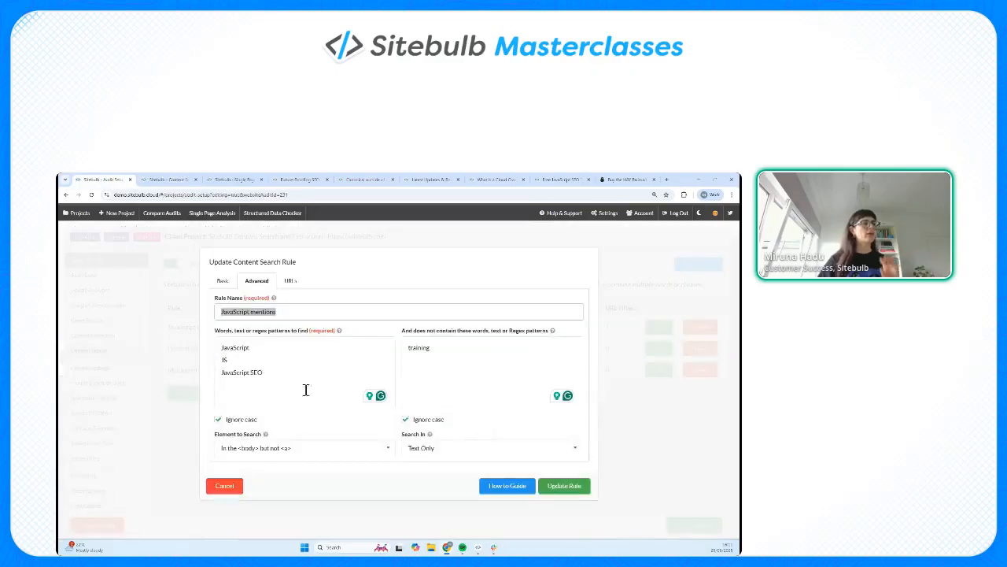
left_click_drag(212, 352, 308, 371)
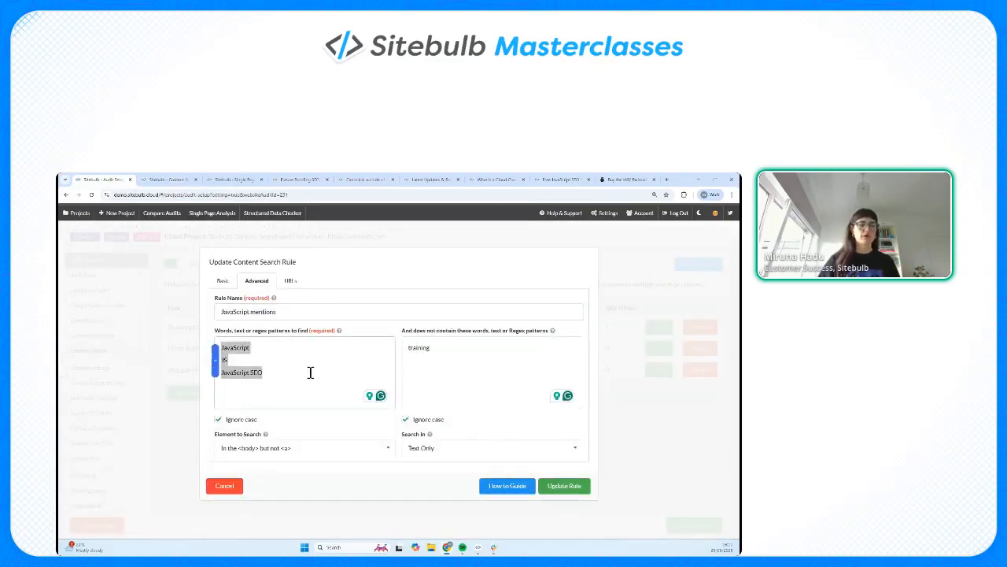
left_click(311, 374)
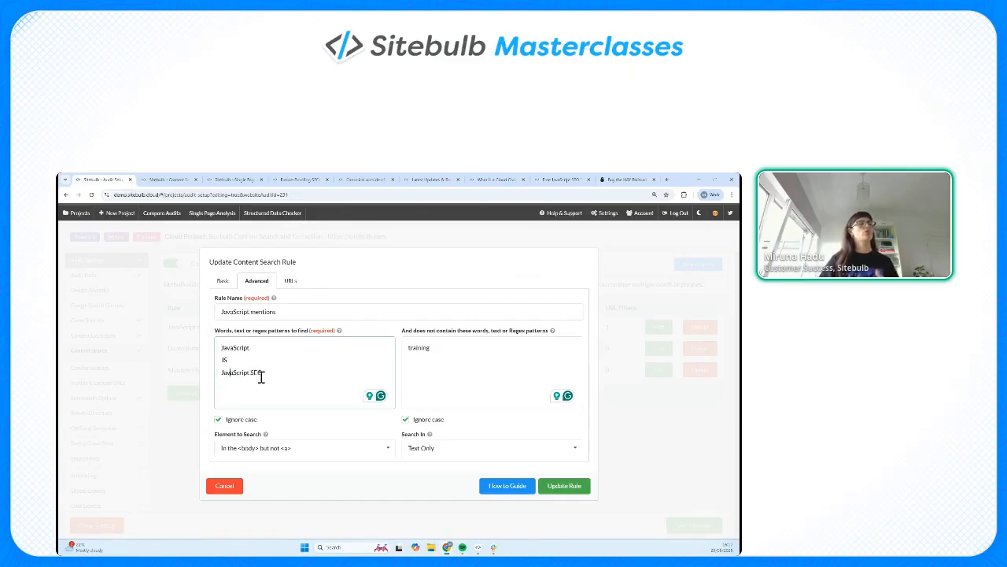
left_click(165, 180)
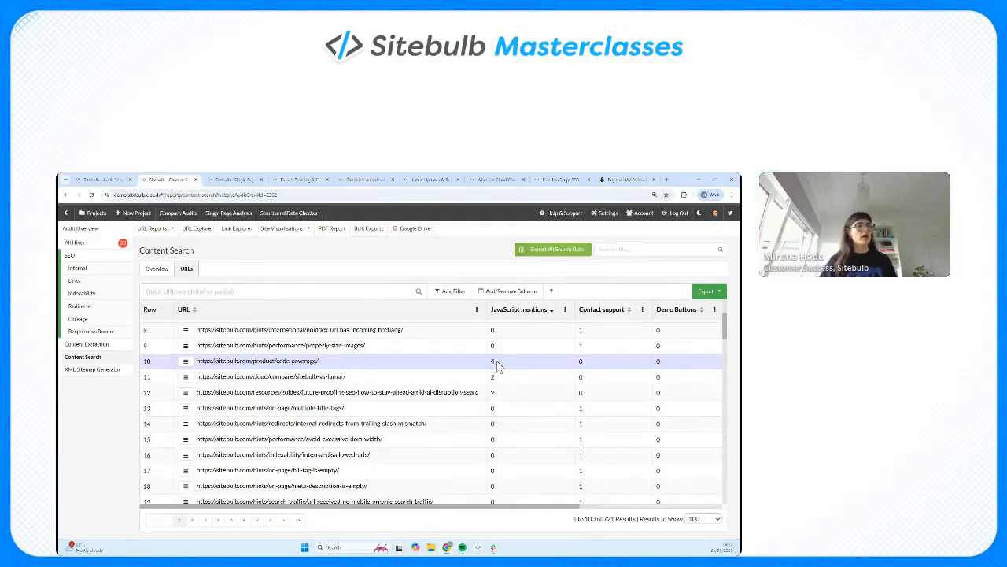
left_click(107, 179)
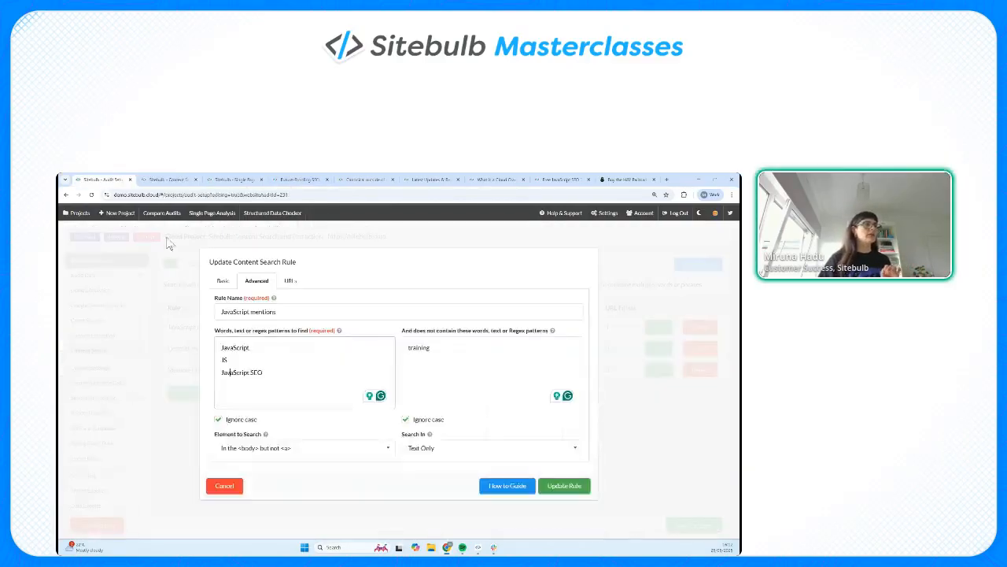
left_click(226, 486)
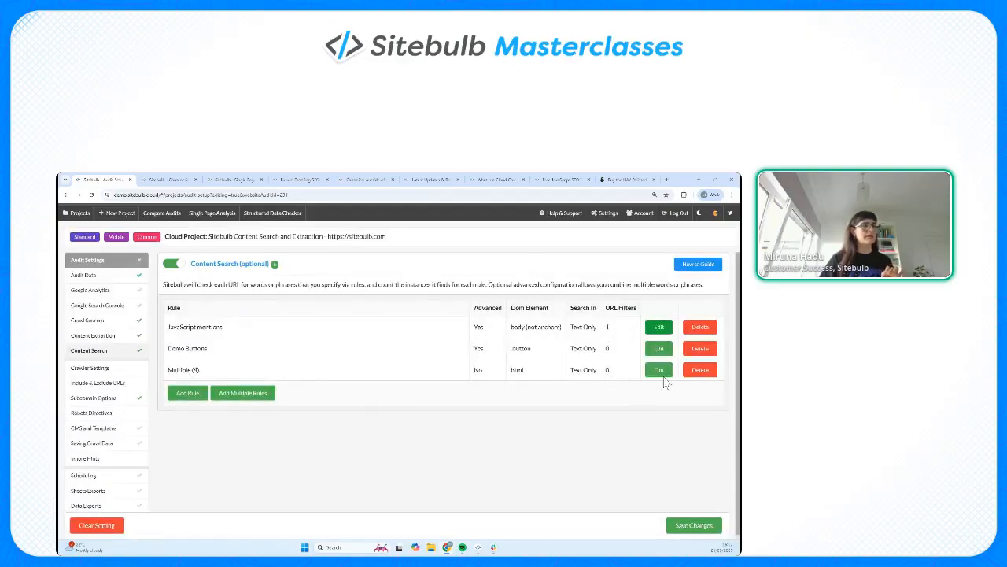
Open the Multiple (4) rule set for editing and examine its list of words to find.
left_click_drag(224, 372, 154, 373)
left_click(232, 375)
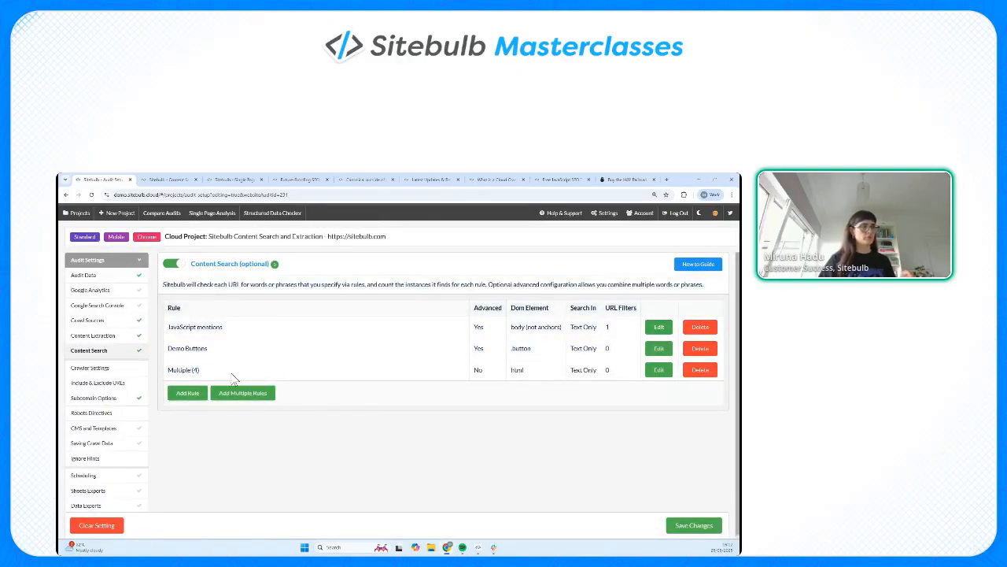
left_click(659, 373)
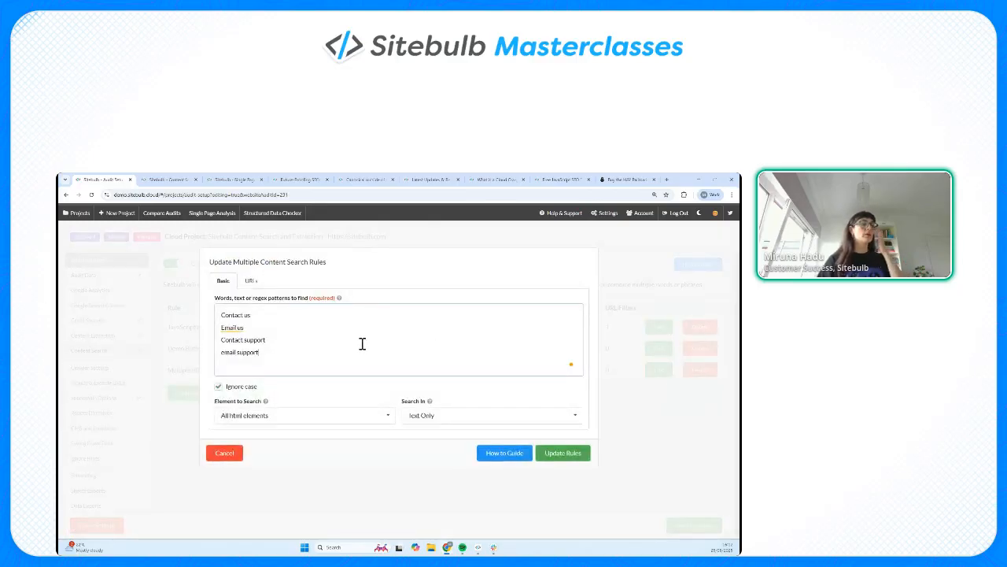
left_click_drag(222, 314, 265, 346)
left_click(272, 351)
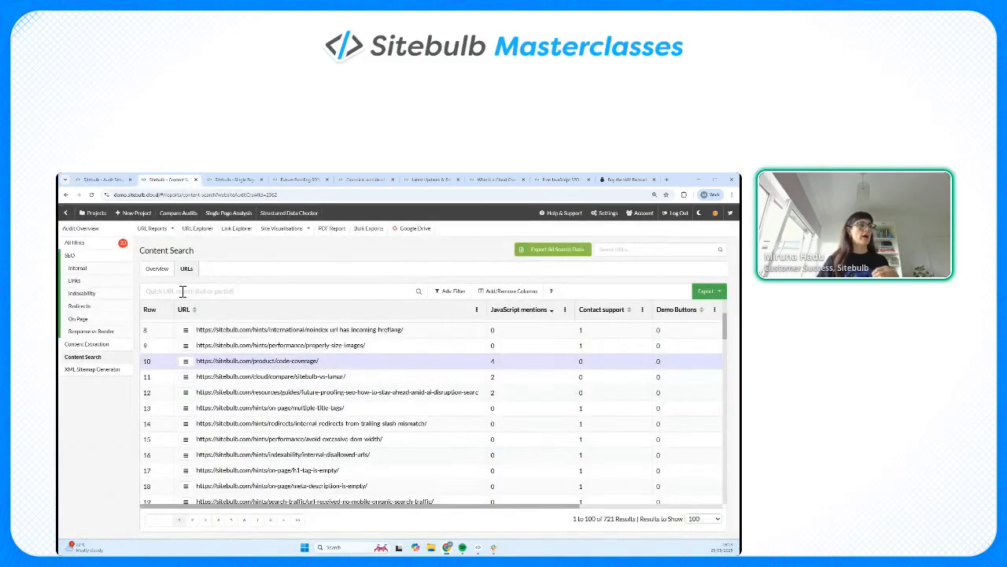
Examine how the contact and email rules are reported in the Content Search overview and as separate columns in the URL results.
left_click(160, 270)
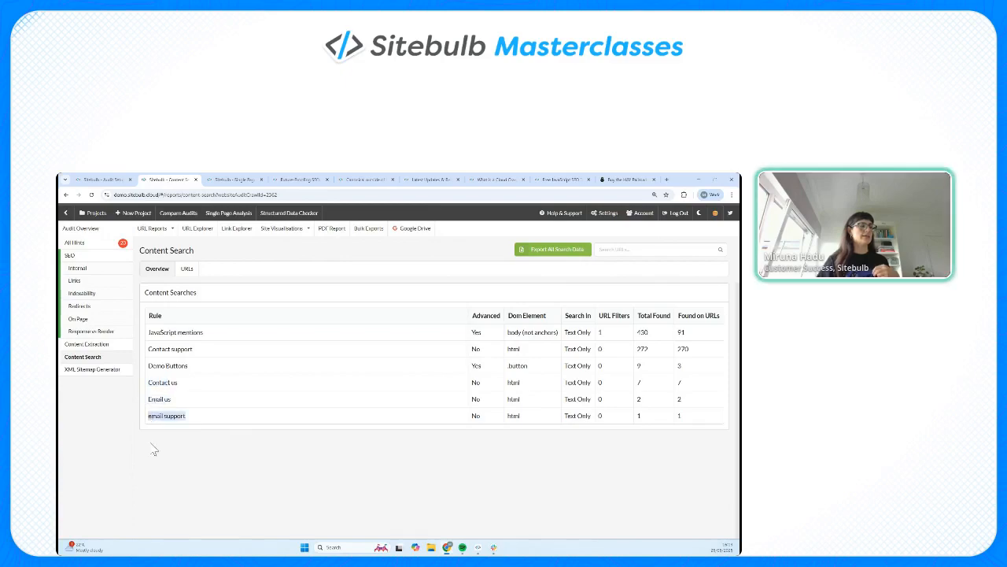
left_click(187, 268)
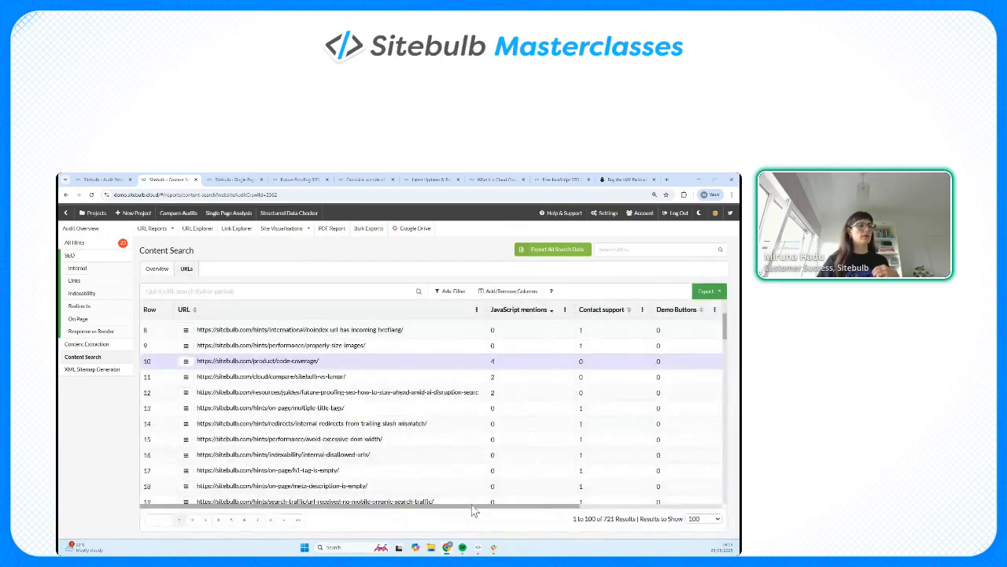
left_click_drag(481, 508, 650, 510)
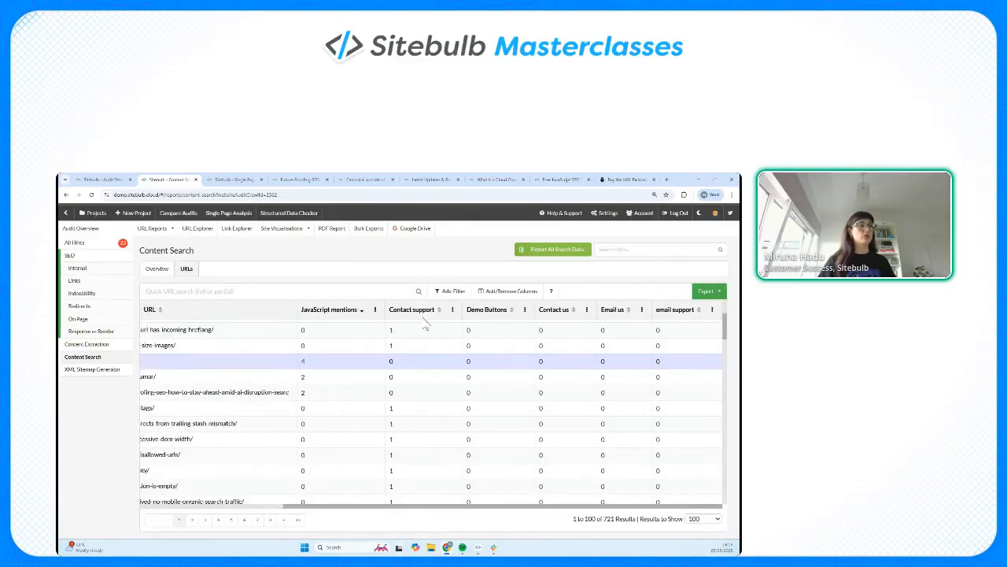
left_click(409, 348)
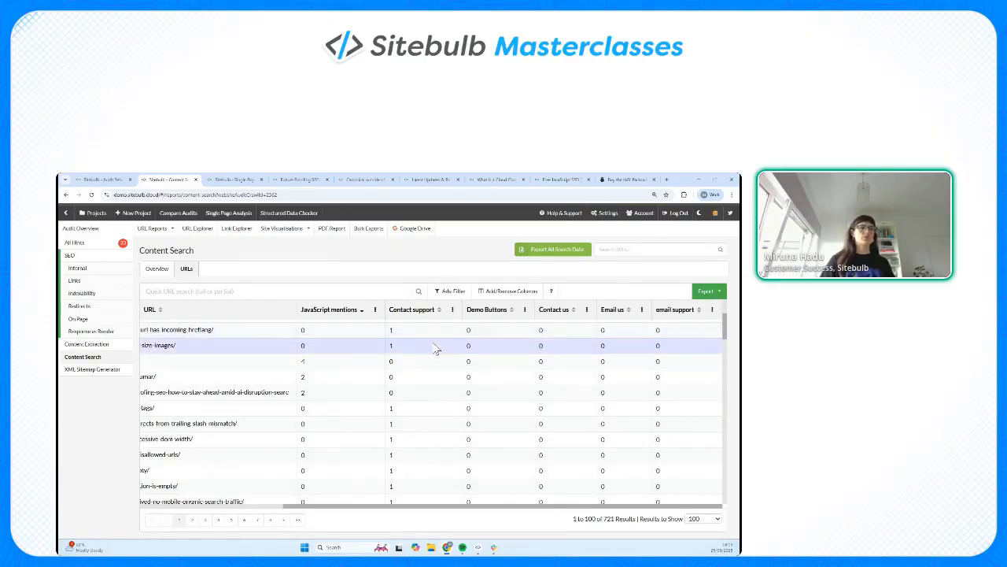
left_click_drag(434, 508, 242, 525)
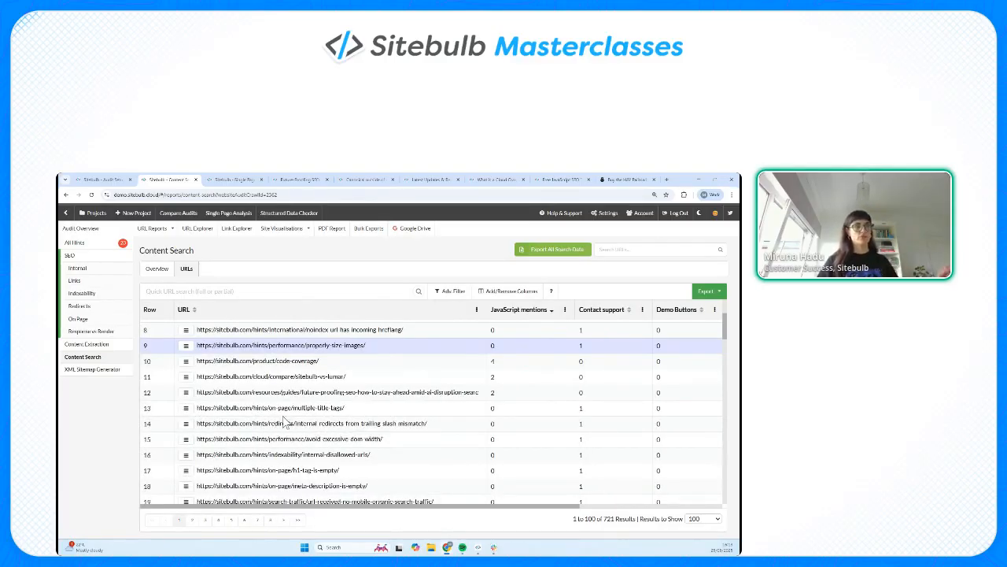
Revisit the Multiple (4) rule set's words and search scope, glance at Single Page Analysis, and return to the Content Search URL results.
left_click(253, 178)
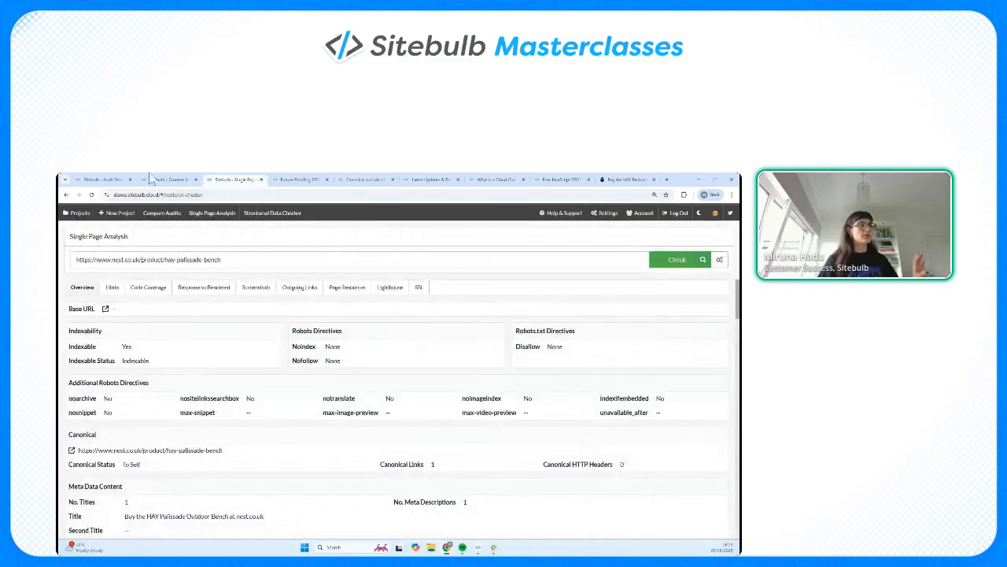
left_click(104, 180)
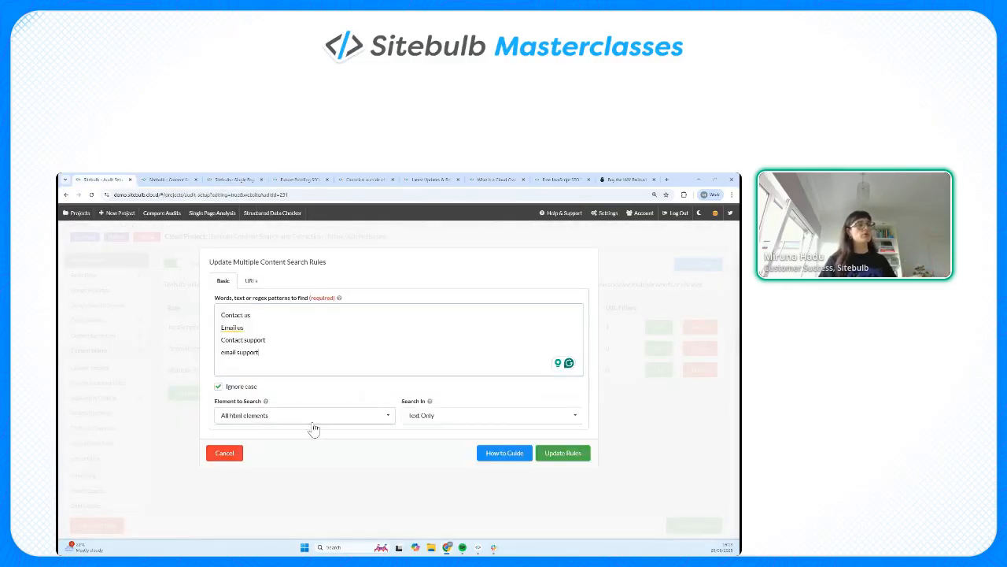
left_click(347, 359)
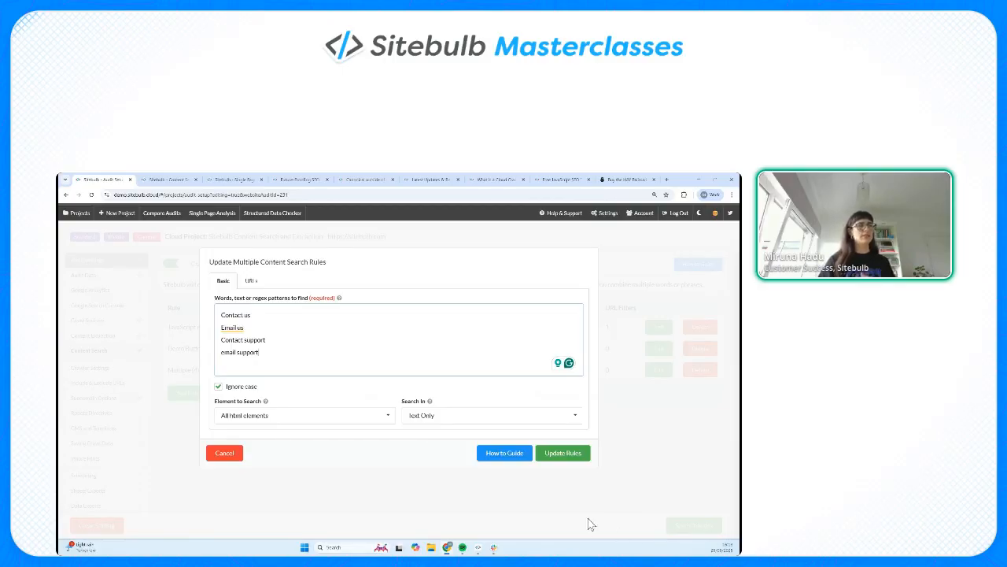
left_click(242, 181)
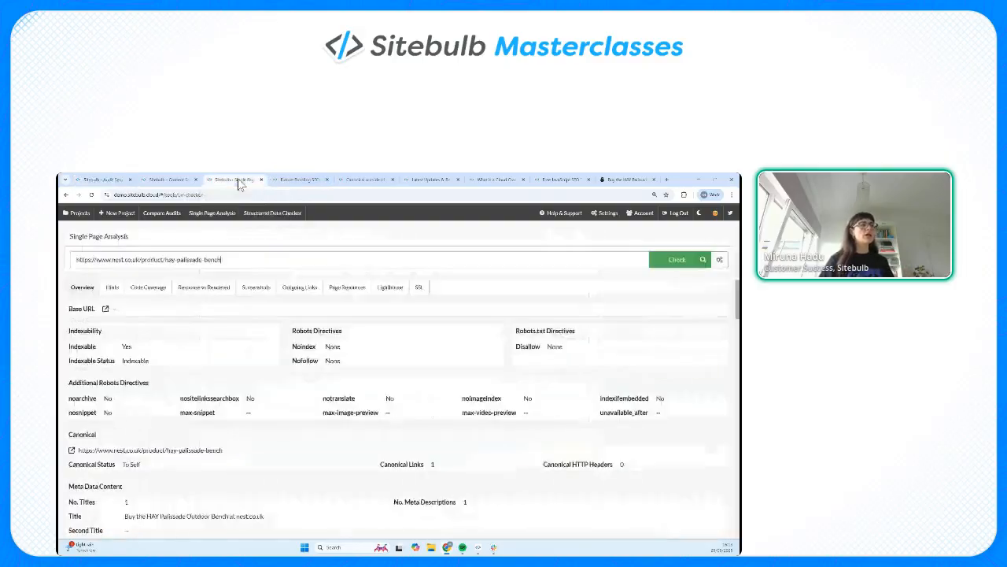
left_click(156, 177)
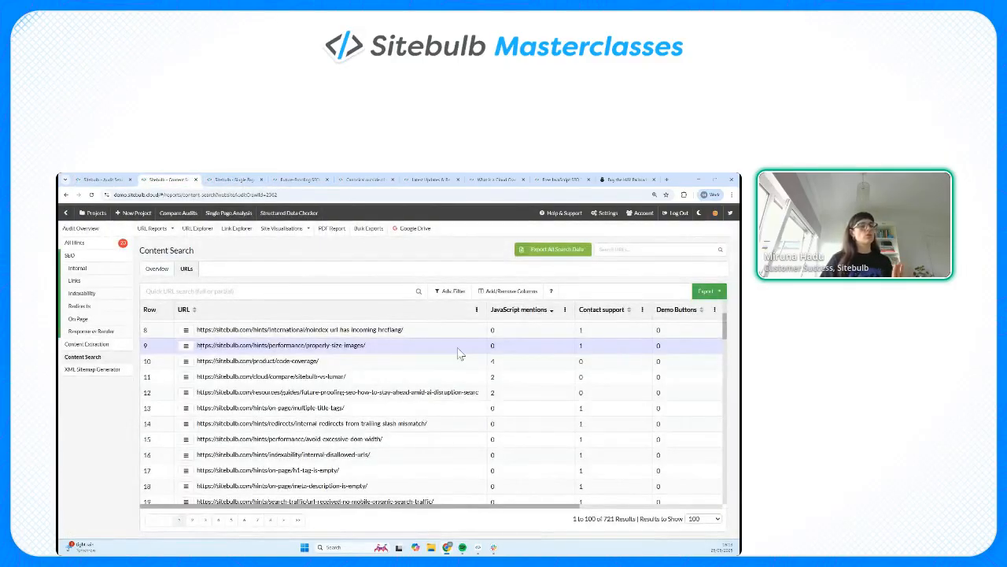
Try removing the Contact support and Contact us columns from the Content Search URL results, and discard the change.
left_click_drag(438, 512, 543, 512)
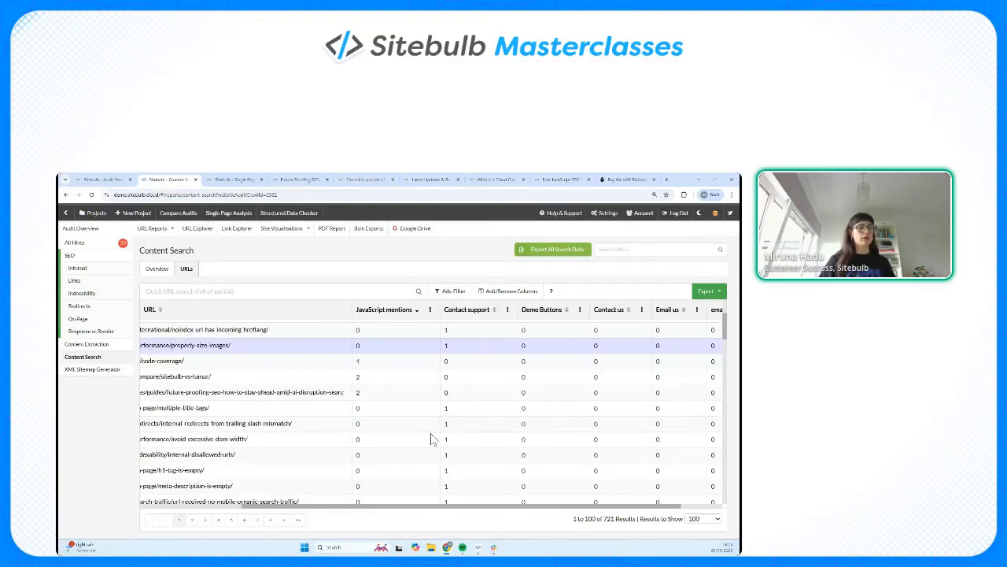
left_click_drag(455, 508, 533, 507)
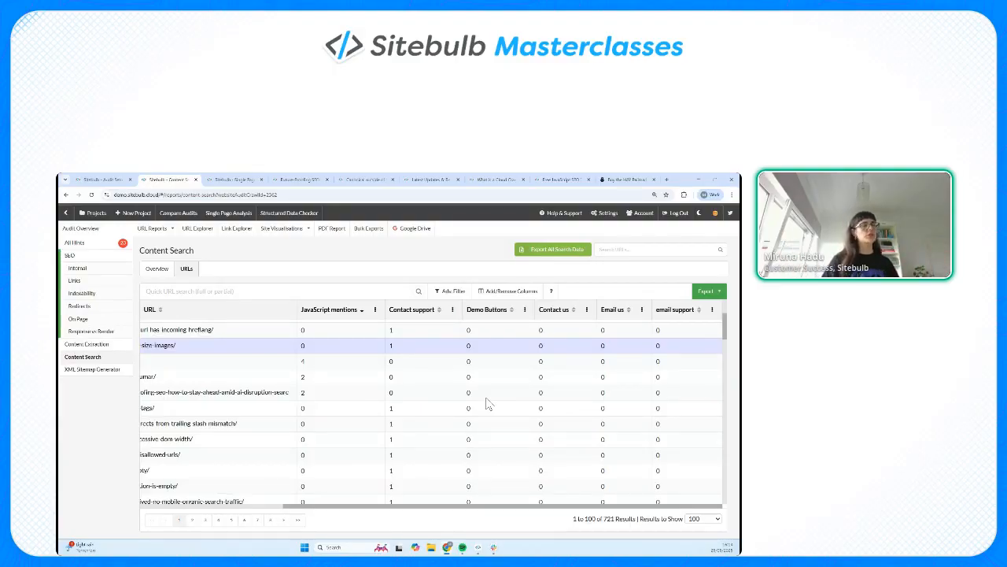
left_click(514, 291)
left_click(469, 306)
left_click(469, 307)
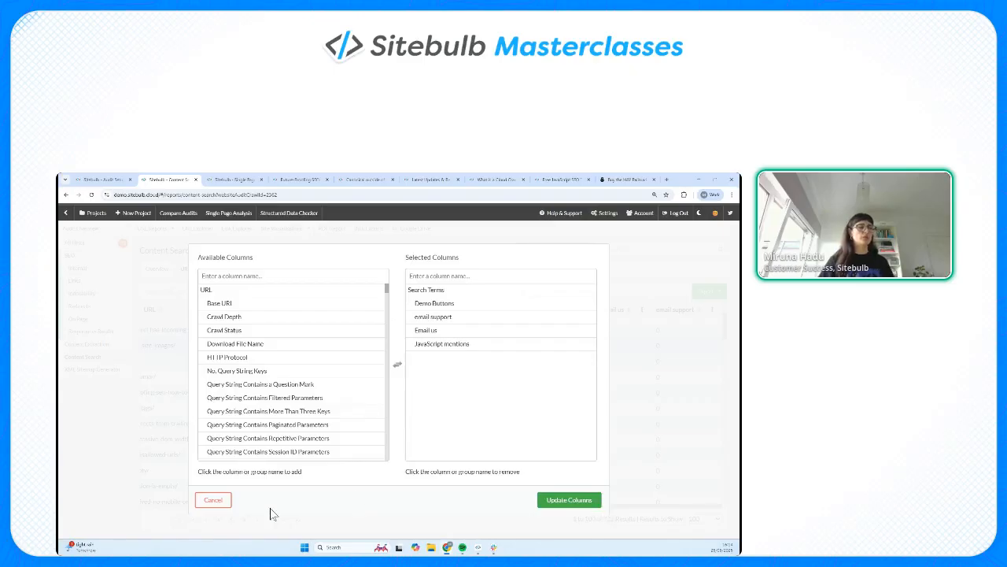
left_click(223, 502)
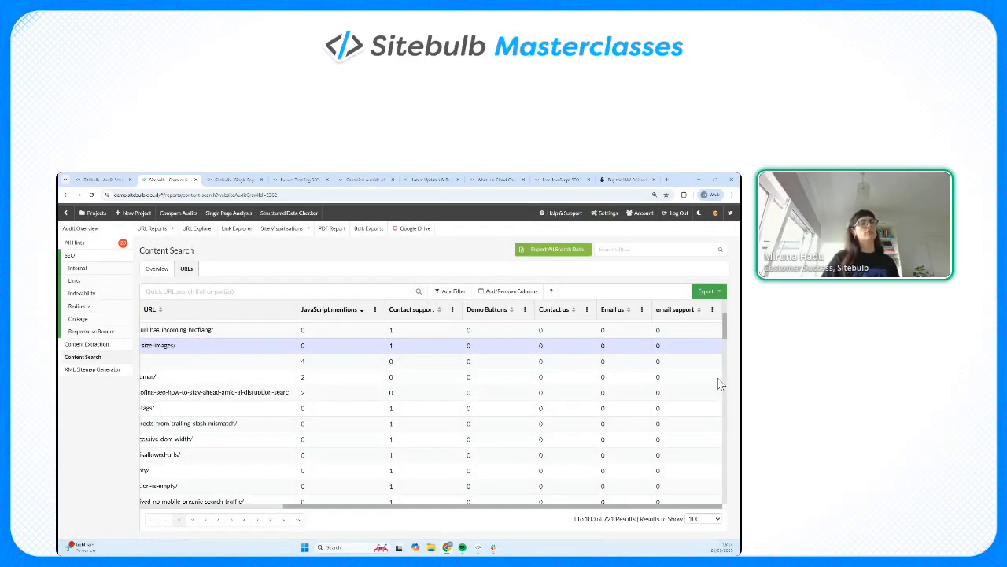
Export all Content Search data, and close the Multiple (4) rule set in the audit settings without saving.
left_click(552, 251)
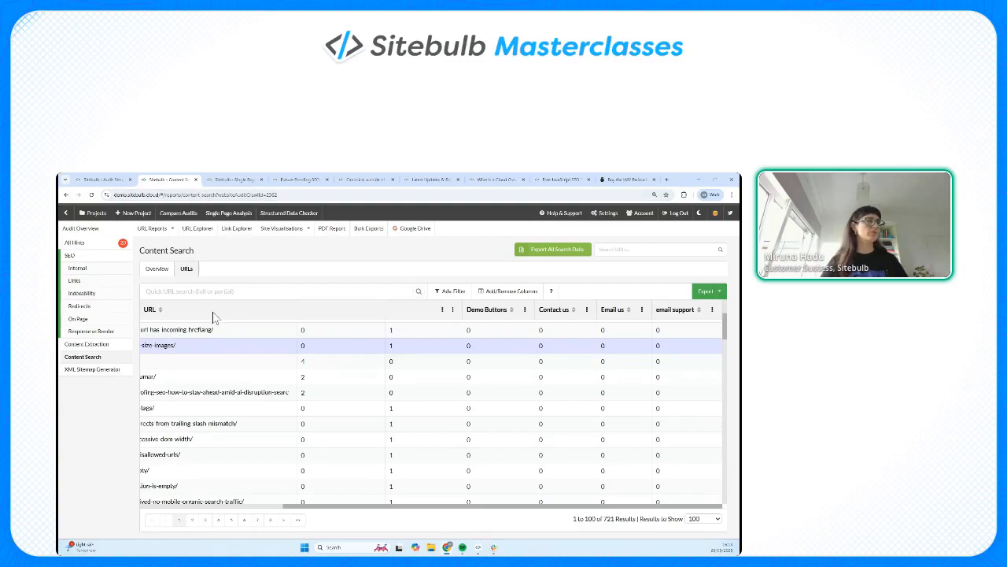
left_click(115, 179)
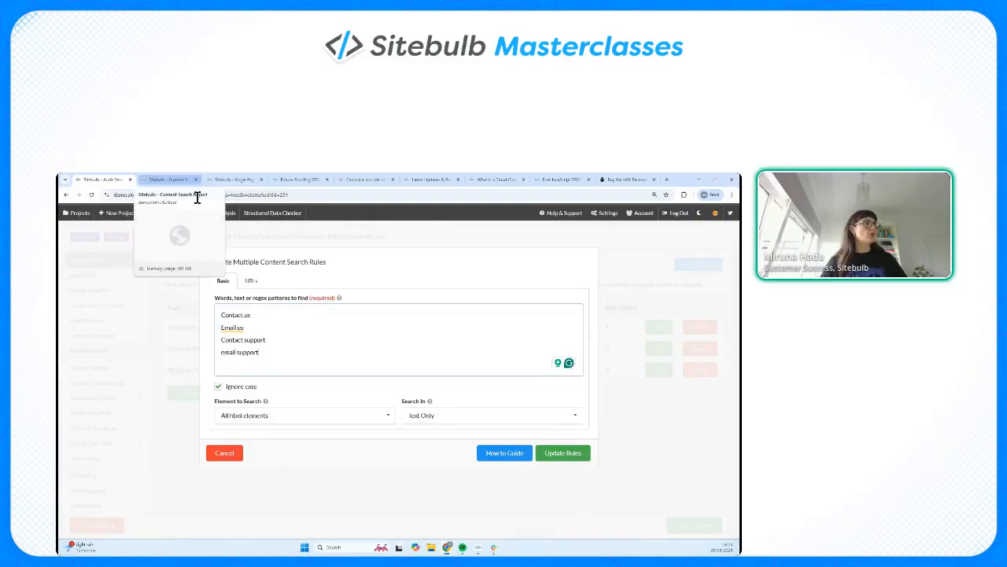
left_click(224, 452)
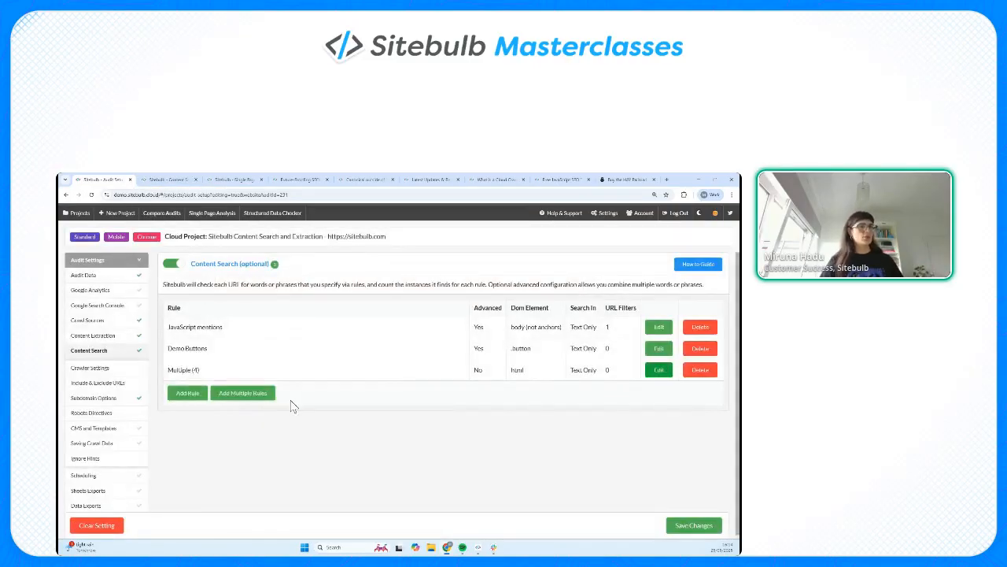
Review the Content Search overview, glance at the Content Extraction report, and return to the Content Search overview.
left_click(157, 179)
left_click(158, 270)
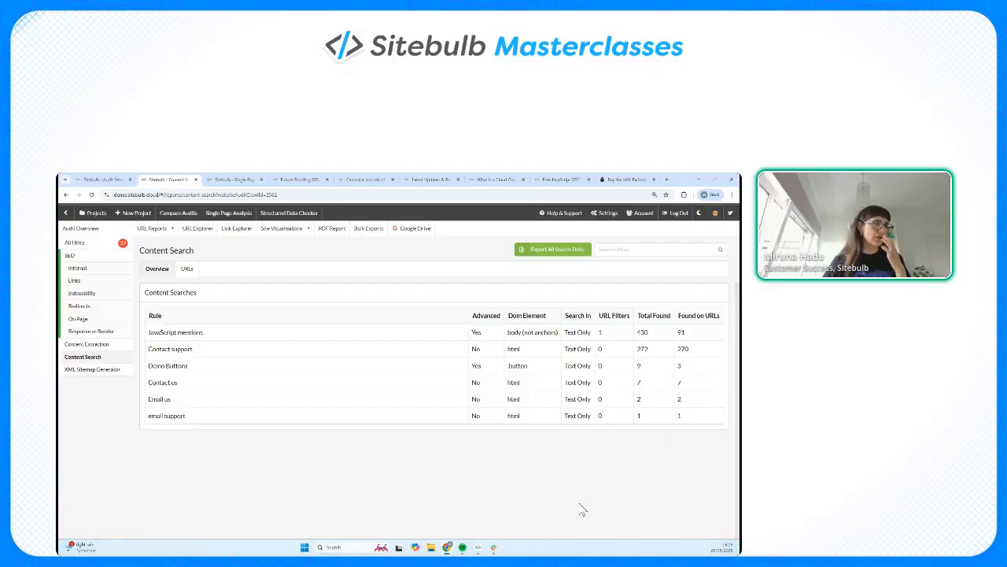
left_click(102, 344)
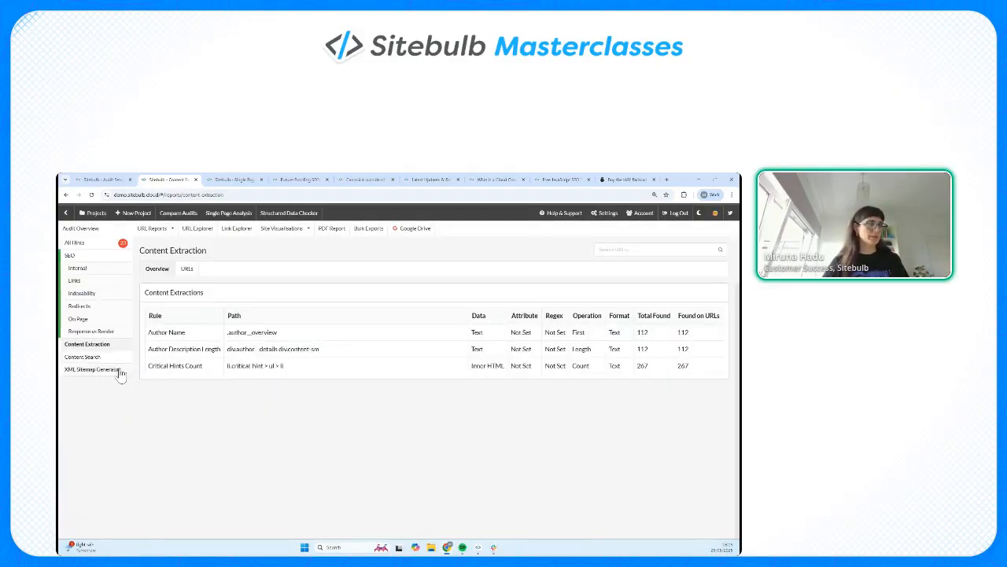
left_click(115, 358)
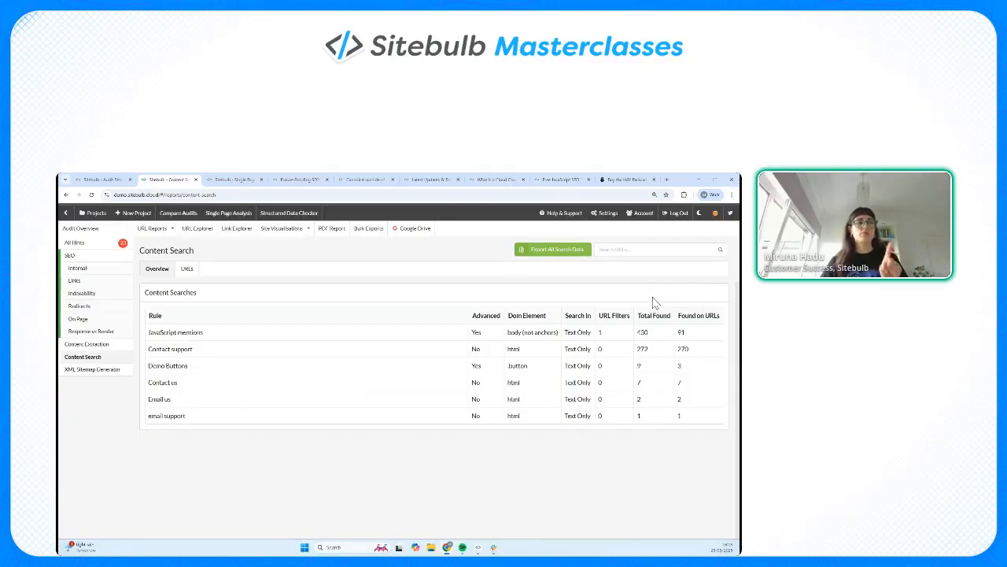
Examine the Total Found and Found on URLs columns for each rule in the Content Searches table.
left_click_drag(638, 315, 673, 317)
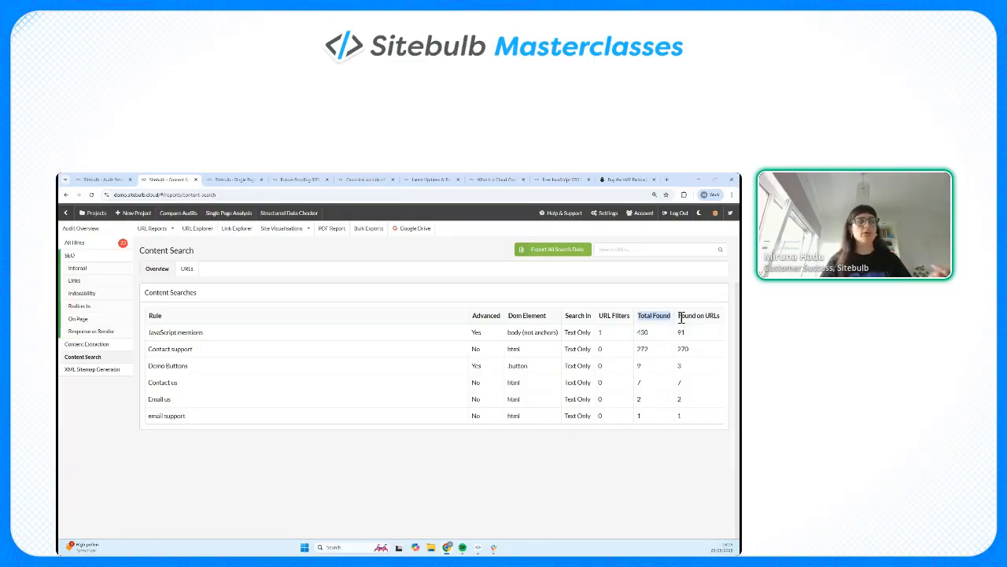
left_click_drag(679, 316, 728, 324)
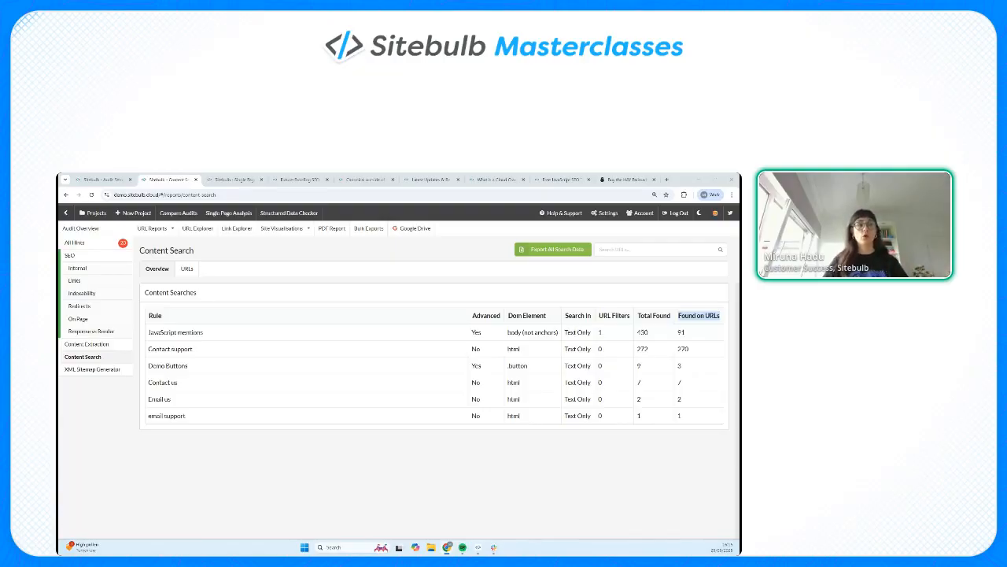
left_click(704, 335)
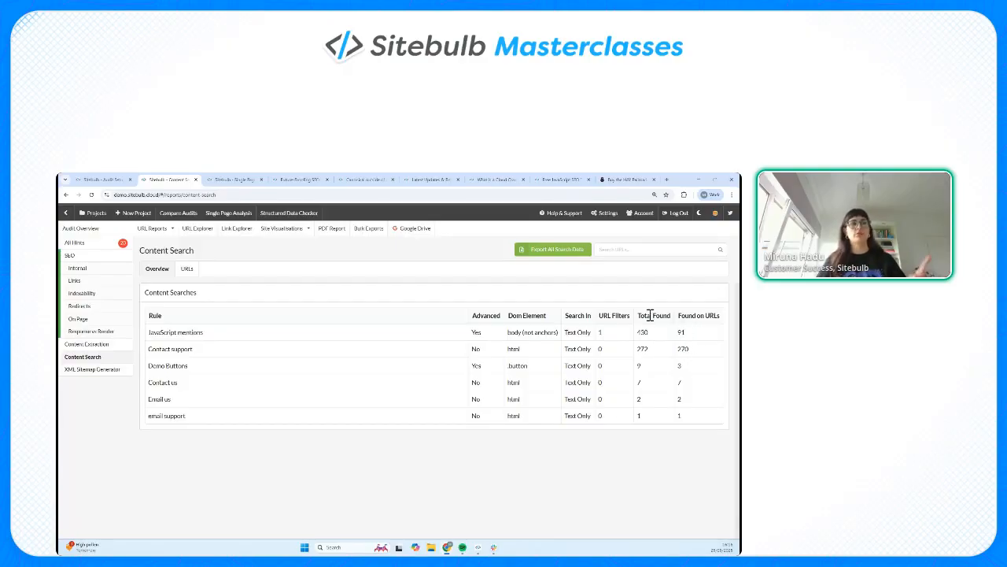
Replace the Demo Buttons column with Crawl Depth in the Content Search URL results, and review the updated table.
left_click(187, 270)
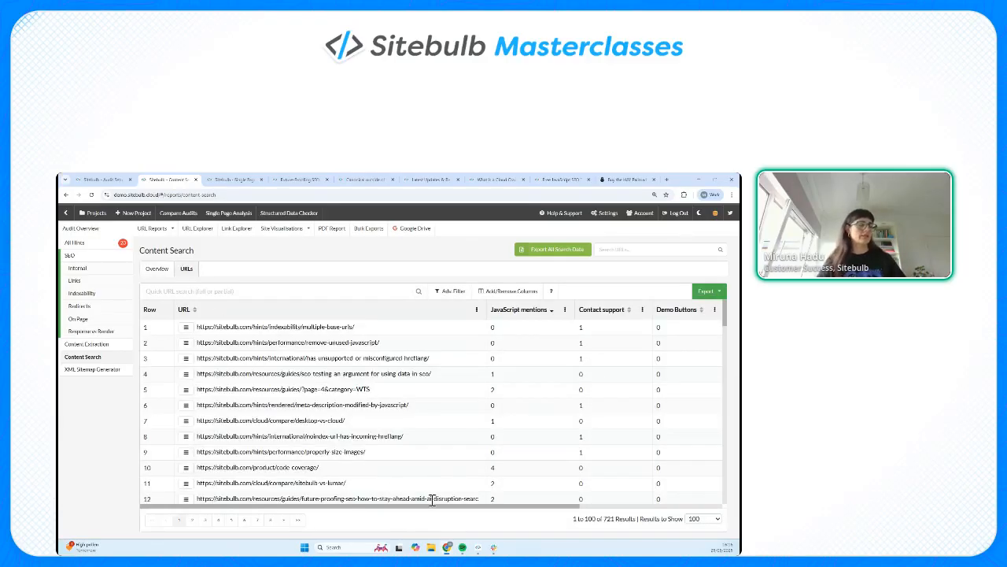
left_click_drag(433, 512, 376, 499)
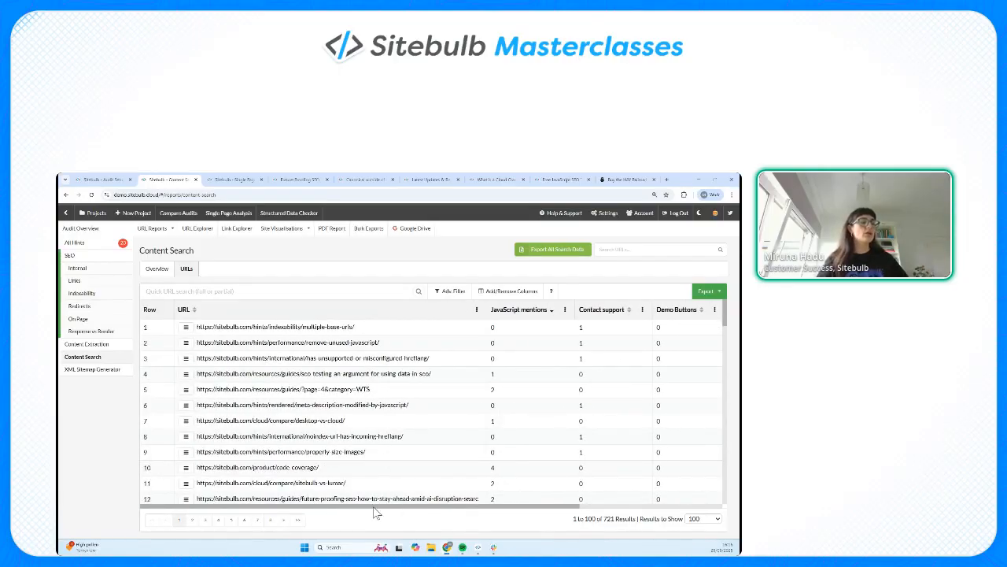
left_click_drag(377, 512, 551, 534)
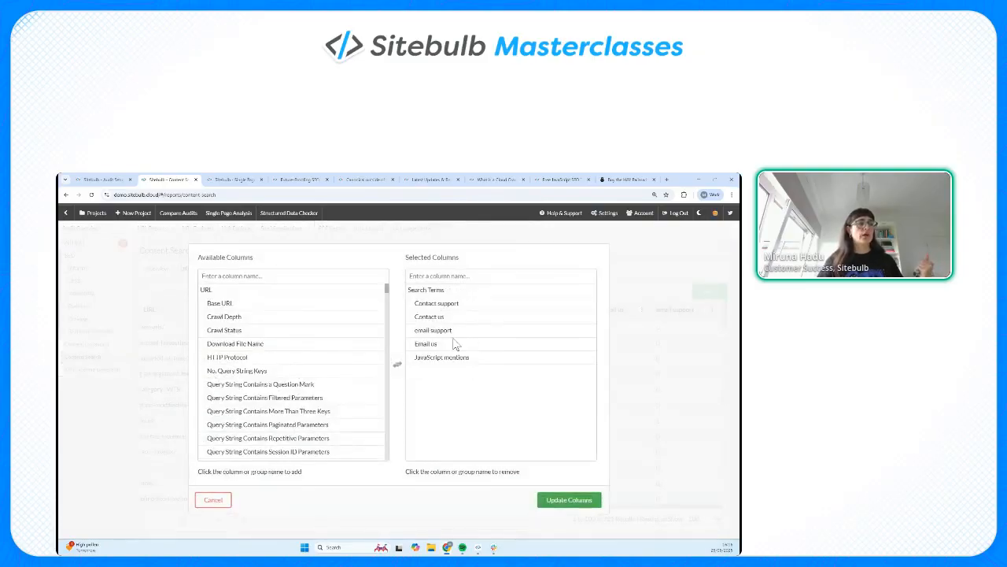
scroll(285, 348, "down", 5)
scroll(326, 418, "up", 6)
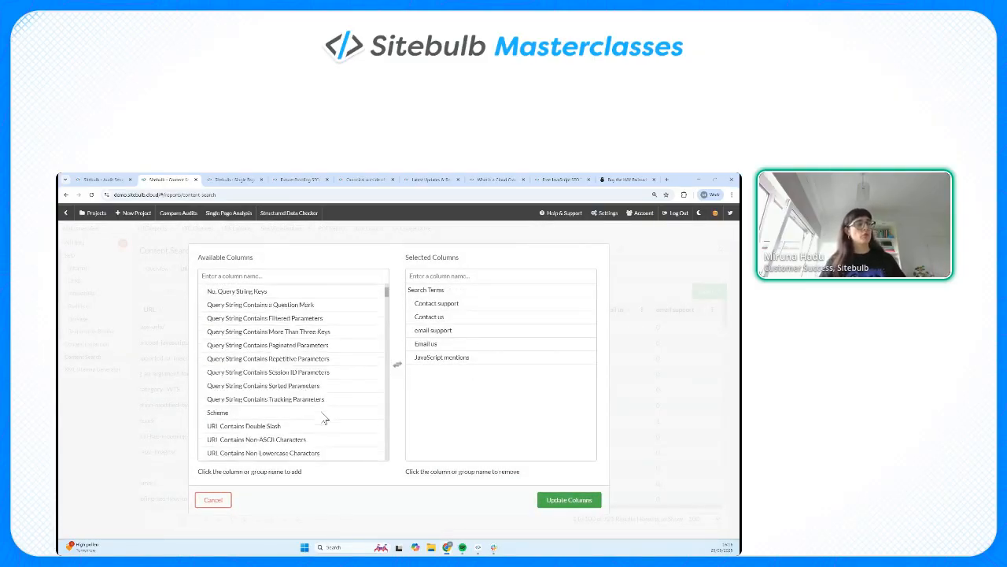
left_click(225, 318)
left_click(569, 501)
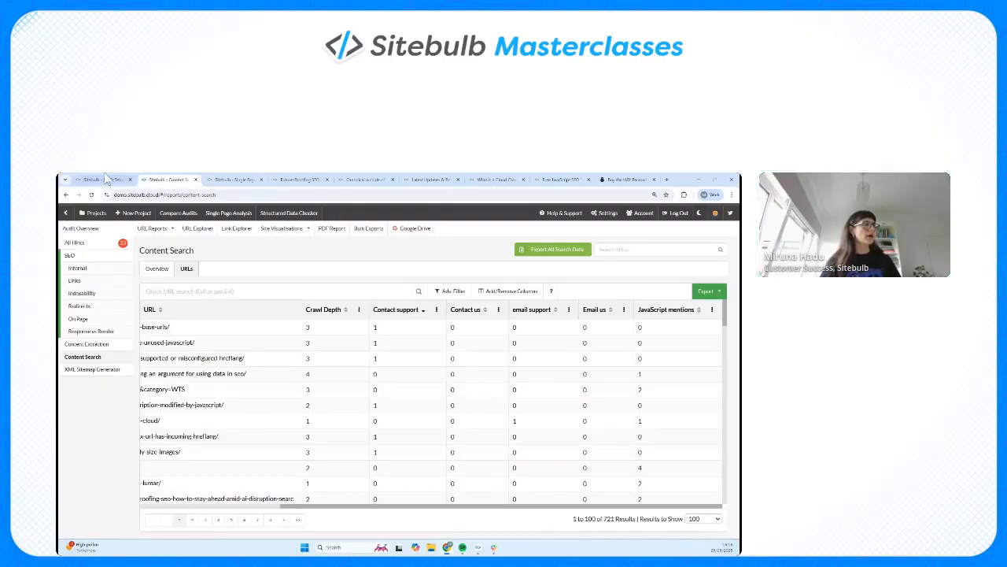
scroll(512, 367, "down", 5)
scroll(511, 367, "up", 5)
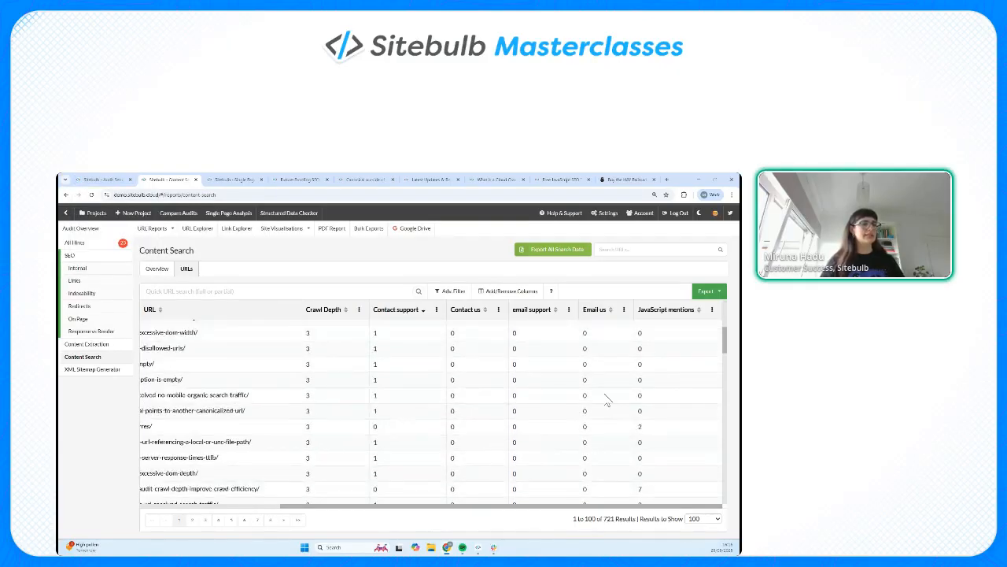
scroll(438, 393, "down", 5)
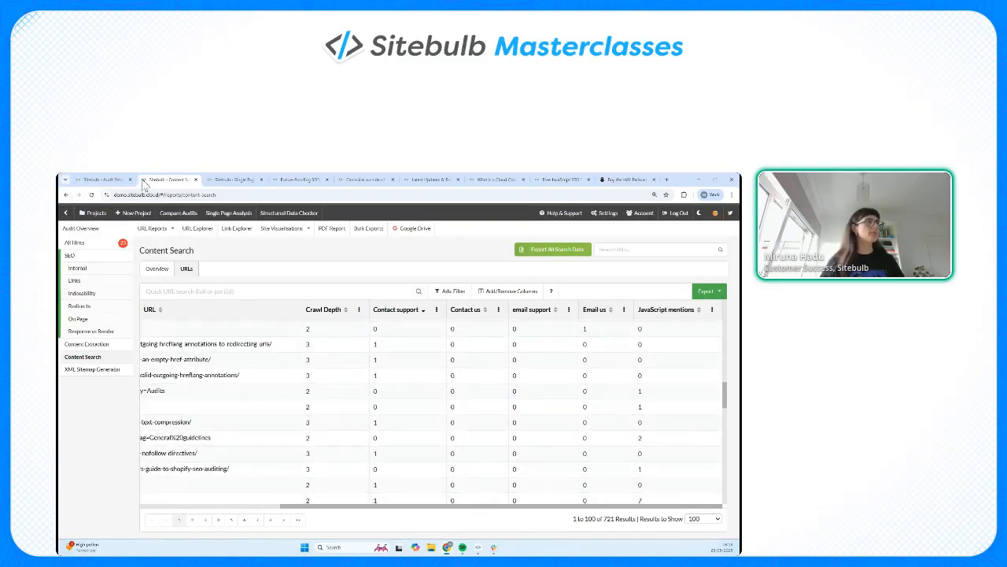
Open the JavaScript mentions rule for editing and examine its /hints/ URL path alongside its advanced search terms.
left_click(110, 180)
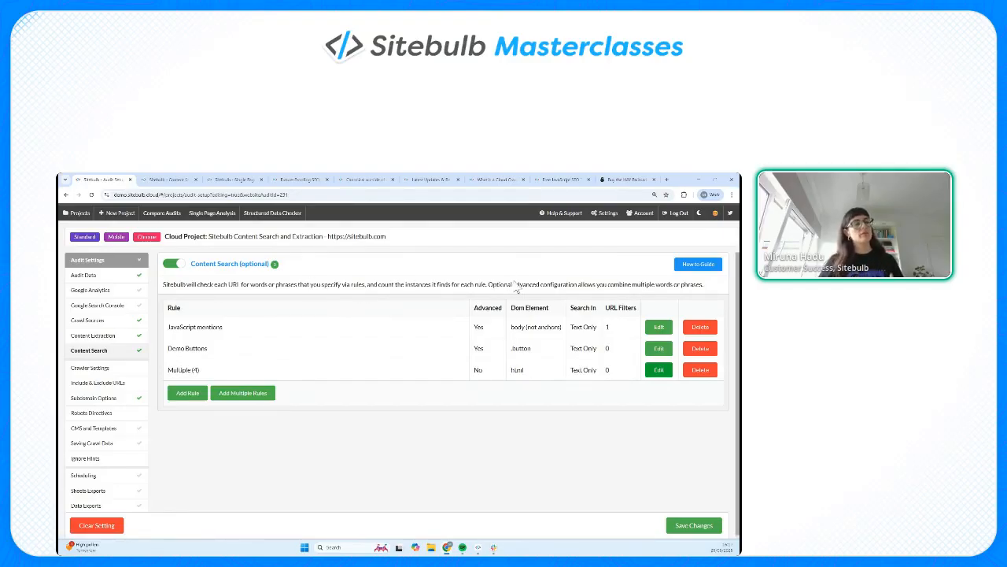
left_click(659, 327)
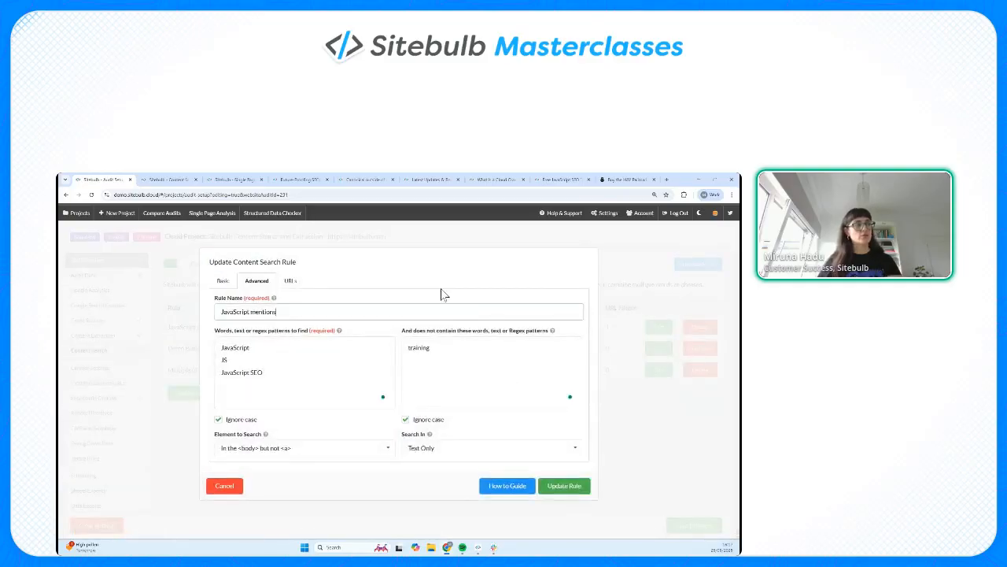
left_click(288, 281)
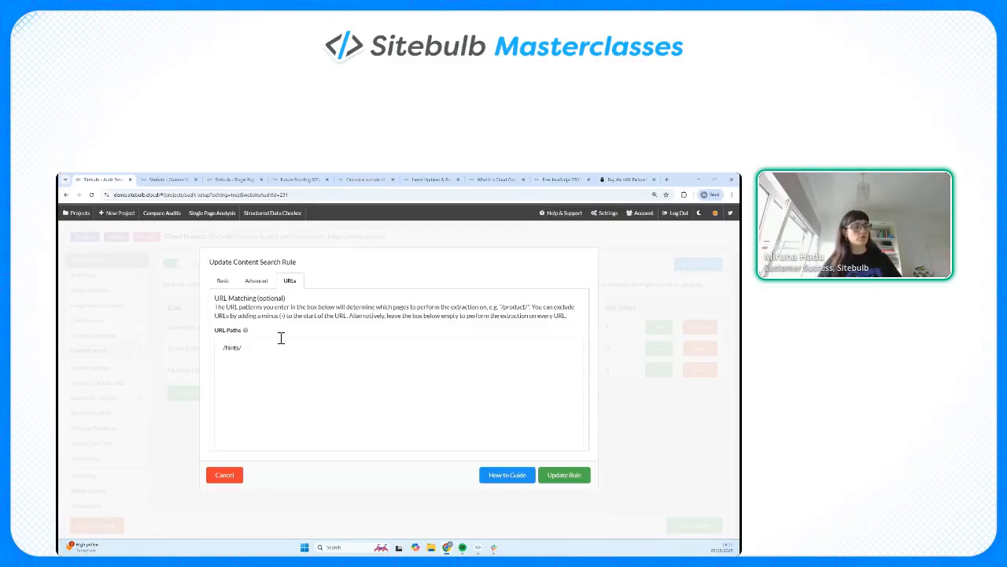
left_click(279, 367)
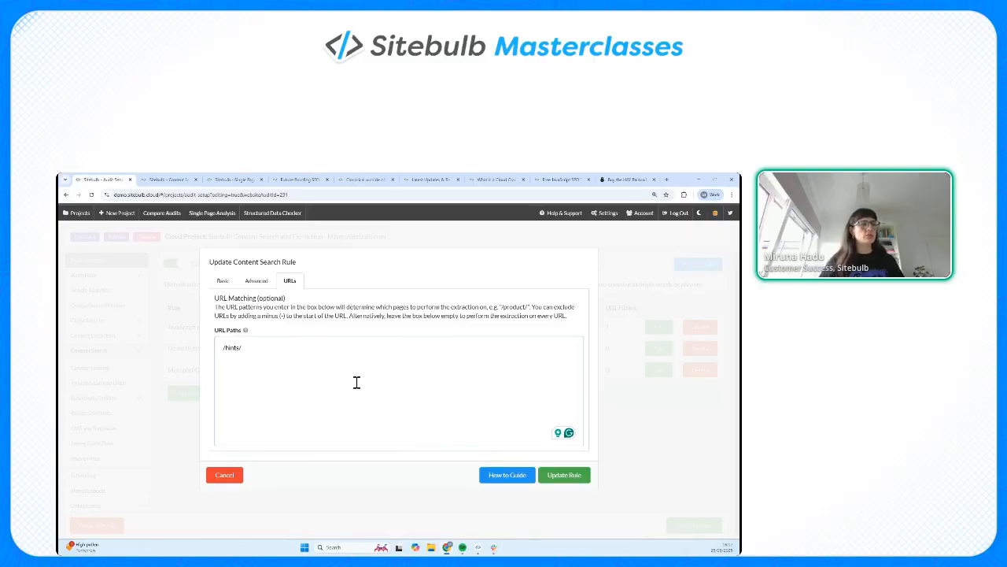
type("/")
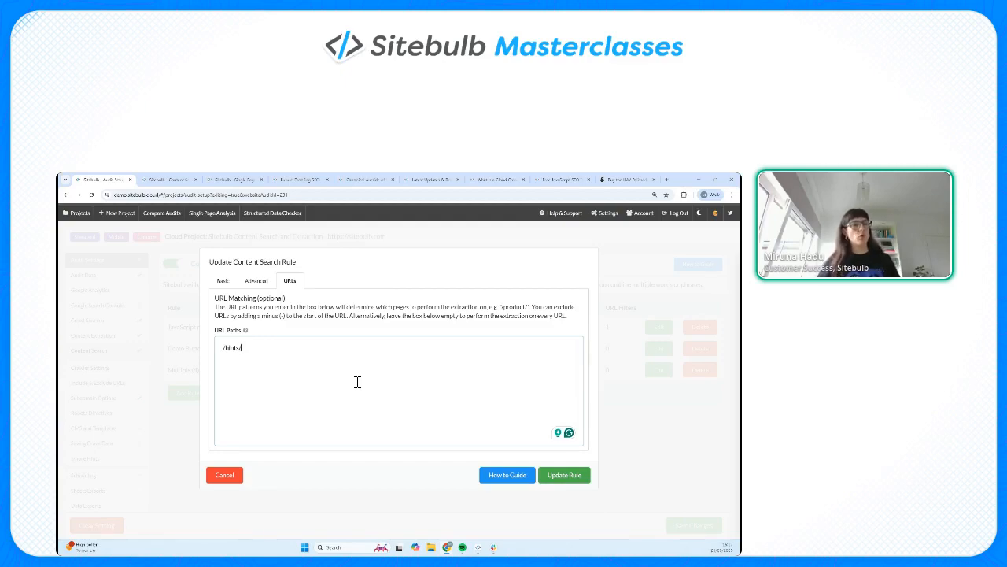
left_click(253, 285)
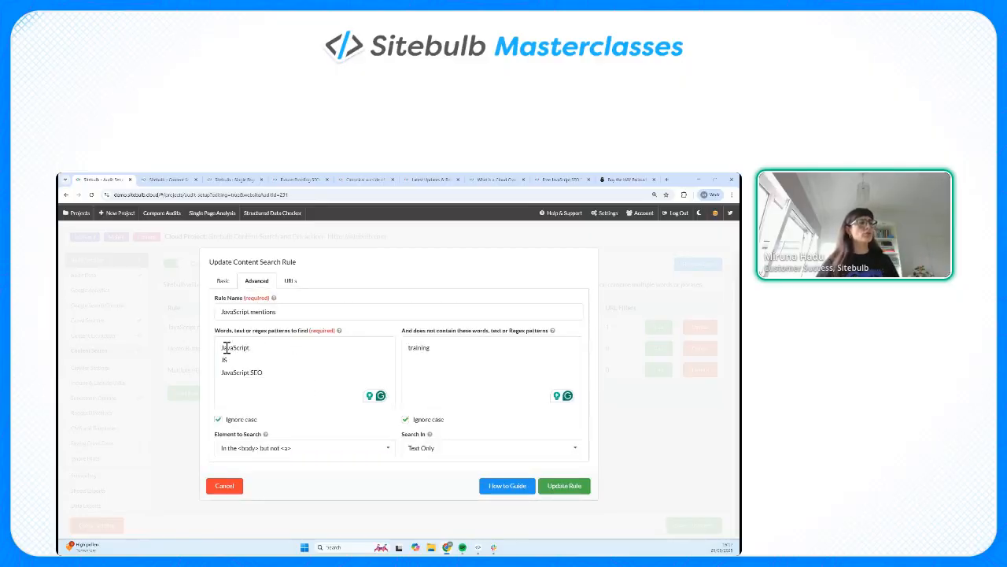
left_click(291, 282)
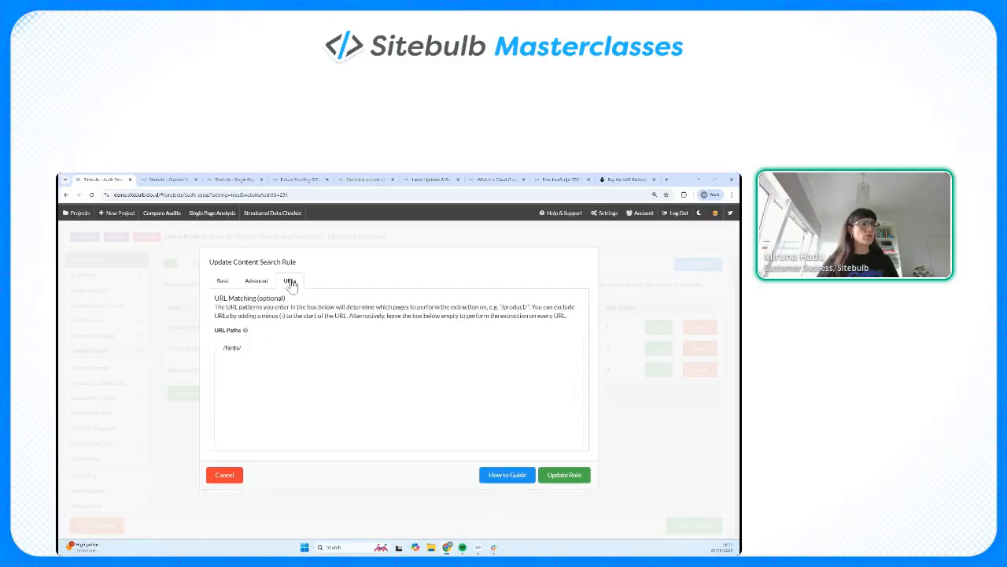
Try removing the leading slash from the JavaScript mentions rule's /hints/ URL path, and restore the path.
left_click_drag(250, 349, 217, 347)
left_click(273, 364)
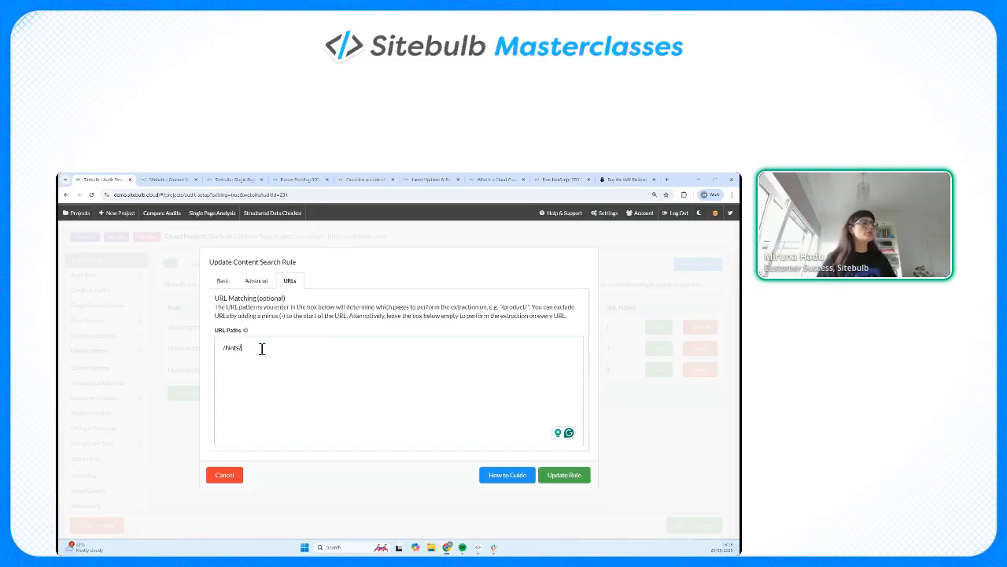
left_click(225, 347)
key("BackSpace")
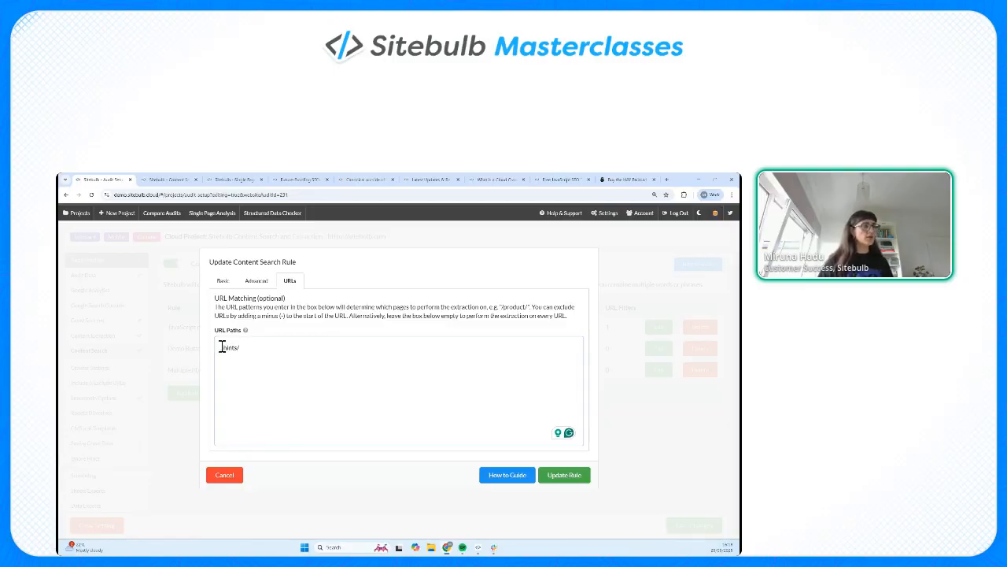
key("Home")
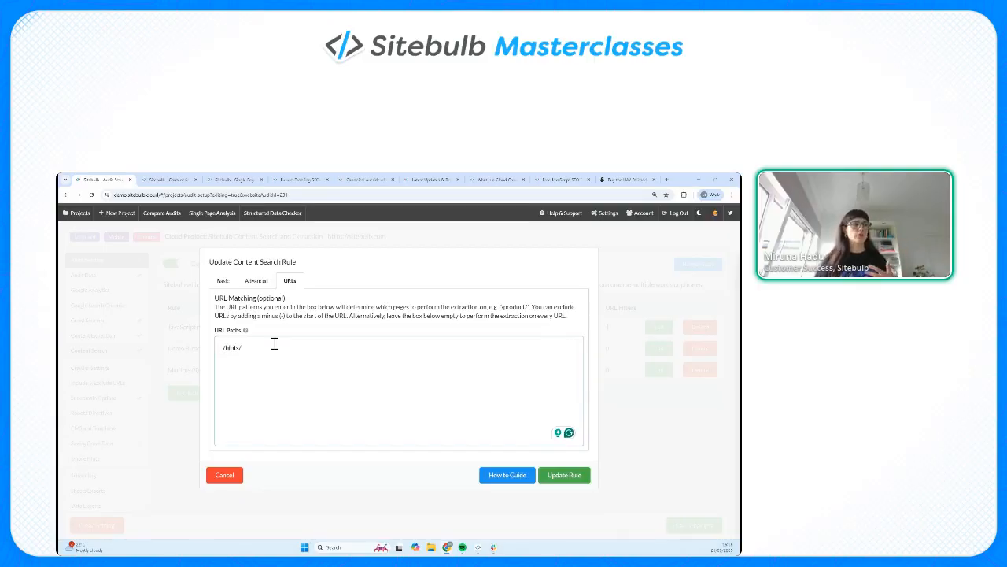
Filter the Content Search URL results by /hints/ and examine the matching URLs and their JavaScript mentions counts.
left_click(177, 180)
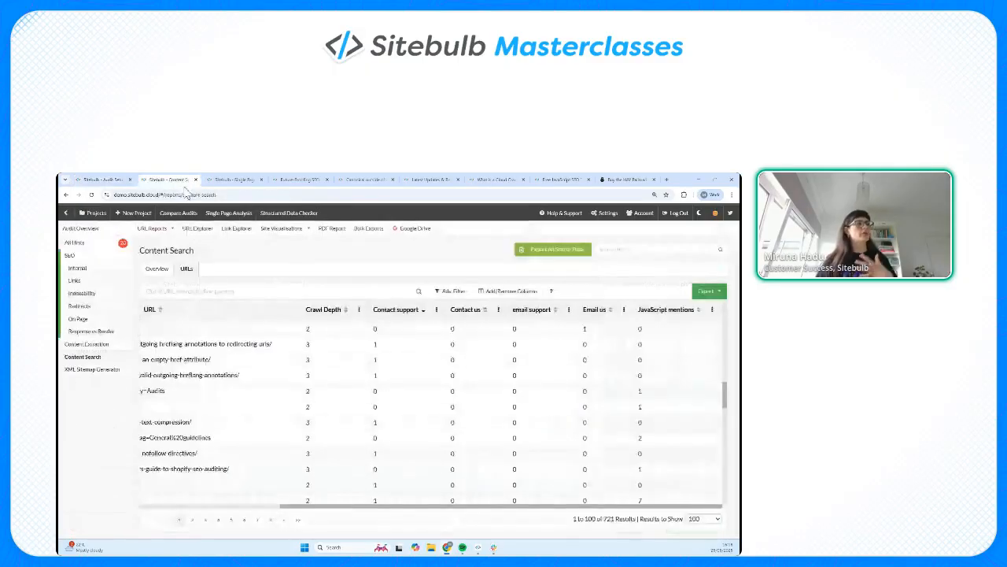
left_click(315, 292)
type("/hints/")
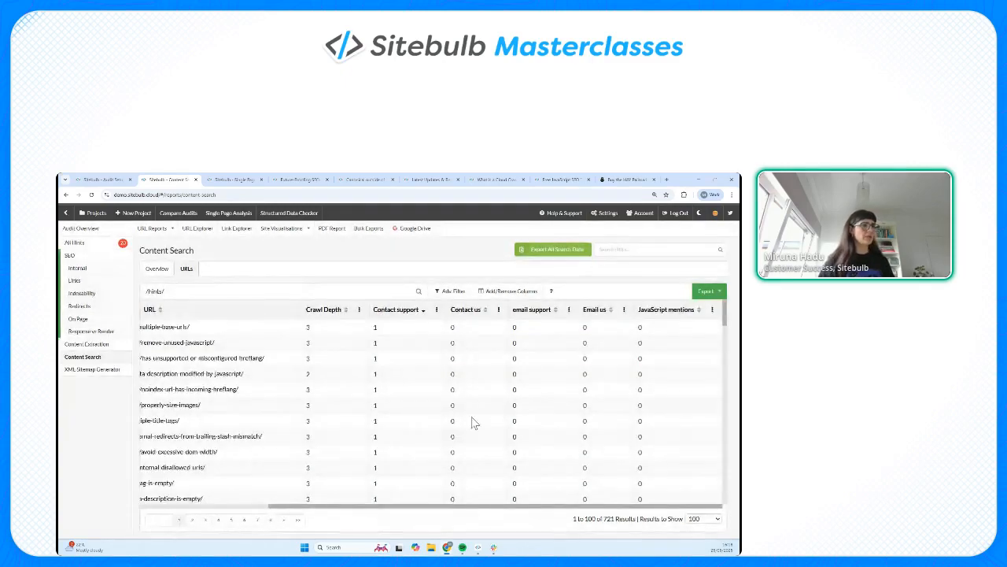
scroll(612, 427, "down", 15)
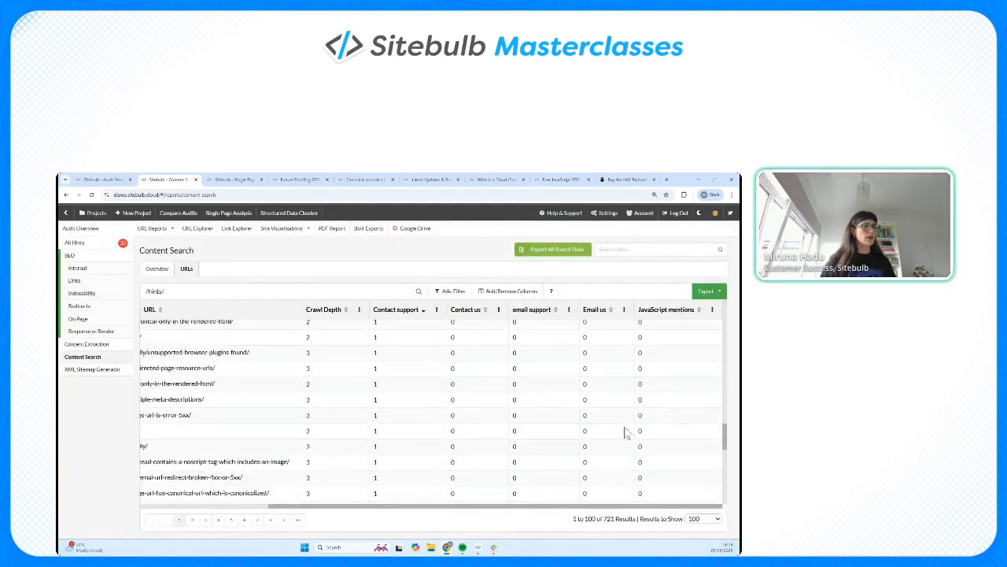
scroll(551, 464, "down", 5)
scroll(417, 441, "left", 5)
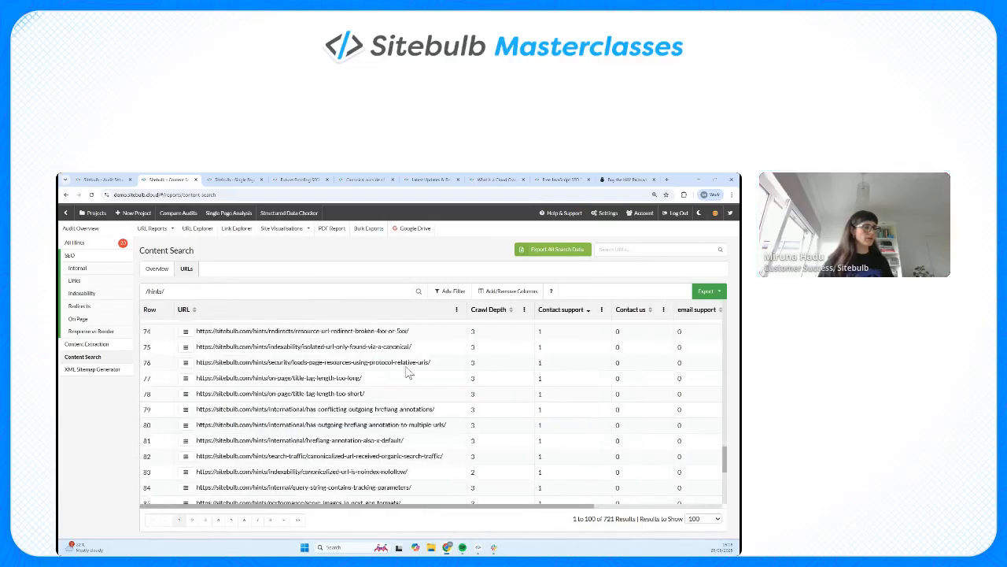
scroll(417, 377, "up", 5)
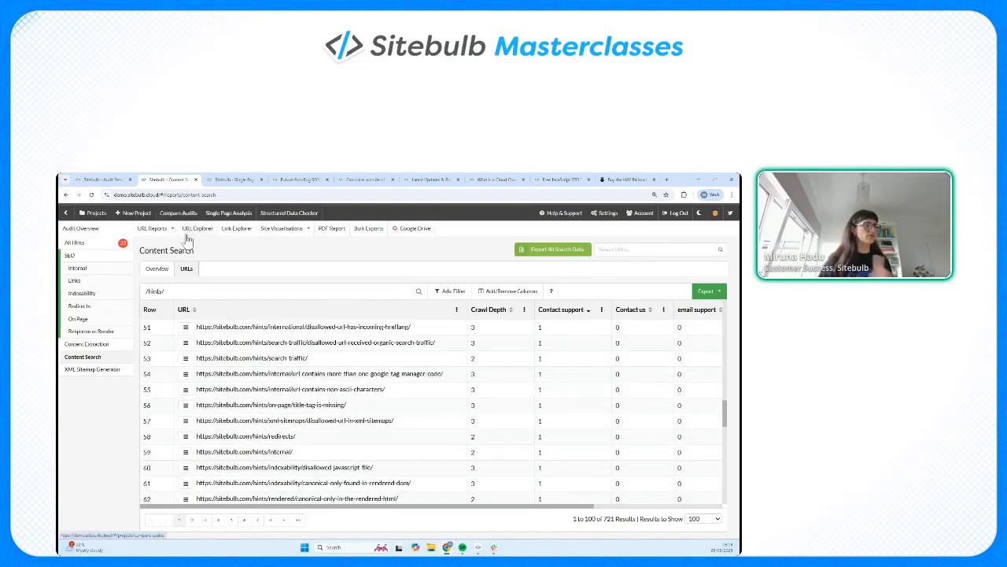
Open the Content Extraction report's URL results and examine the Author Description Length, Critical Hints Count and Author Name columns.
left_click(111, 344)
left_click(189, 269)
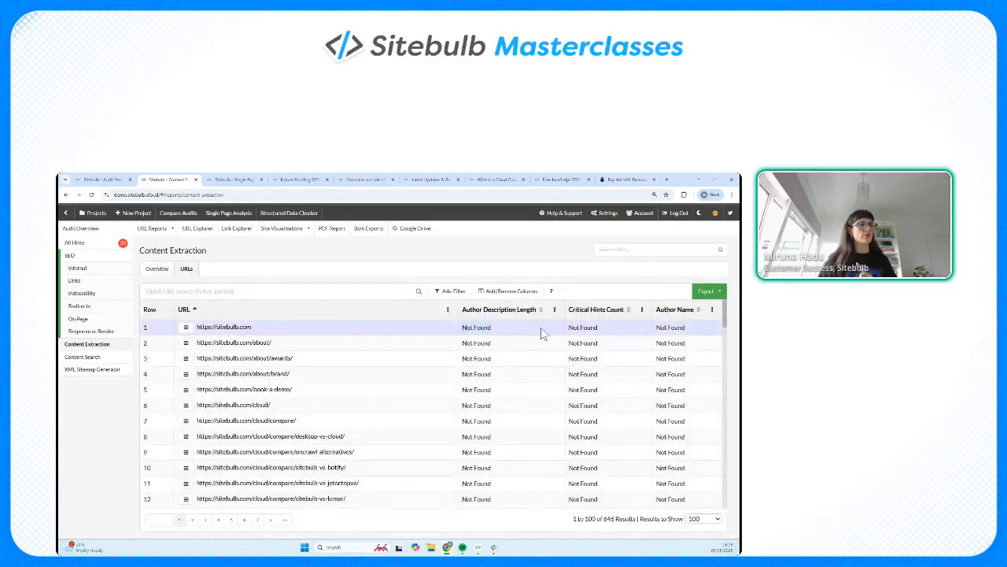
scroll(543, 341, "down", 2)
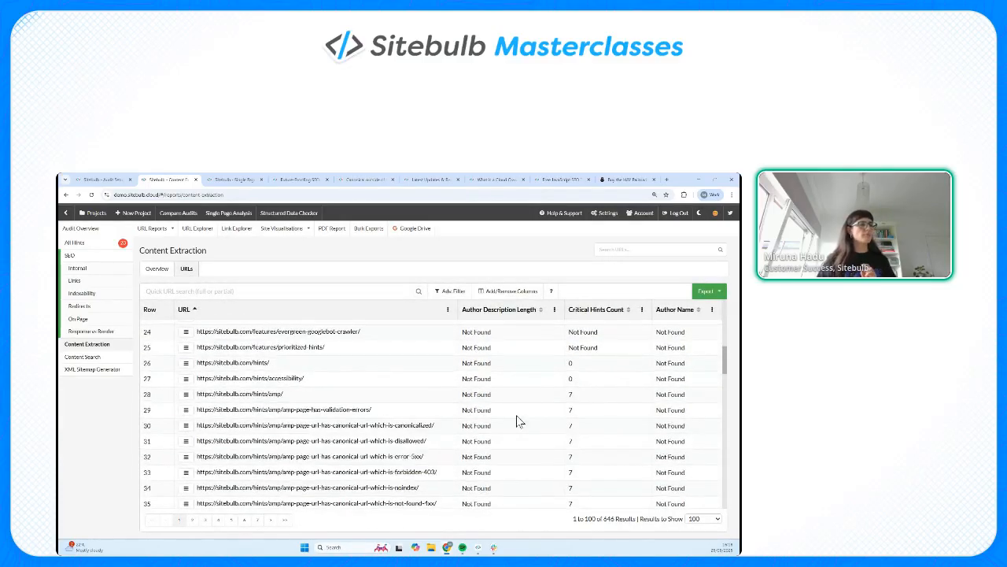
scroll(517, 420, "up", 3)
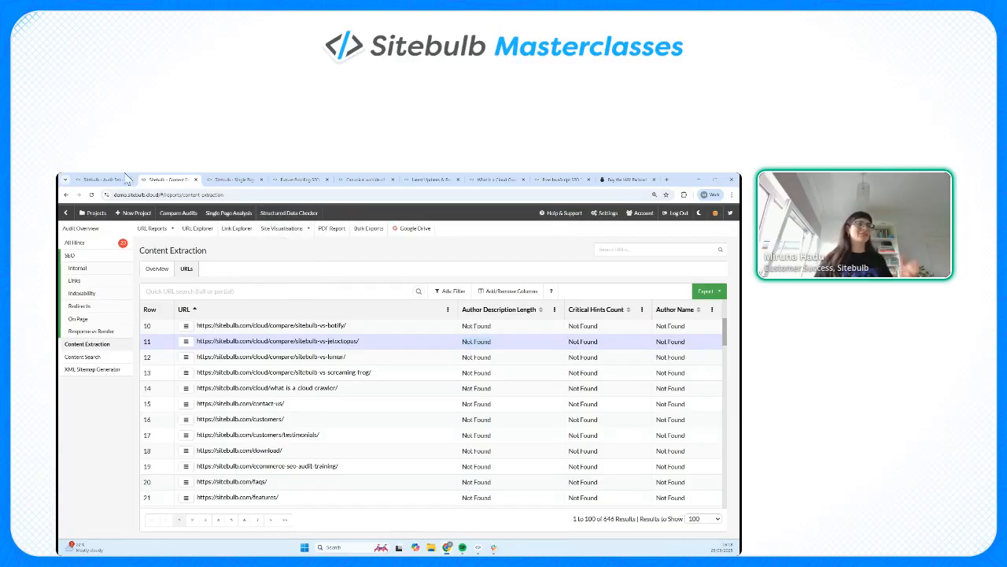
Return to the audit settings, cancel editing the JavaScript mentions rule, and start a new rule in the Content Extraction settings.
left_click(100, 180)
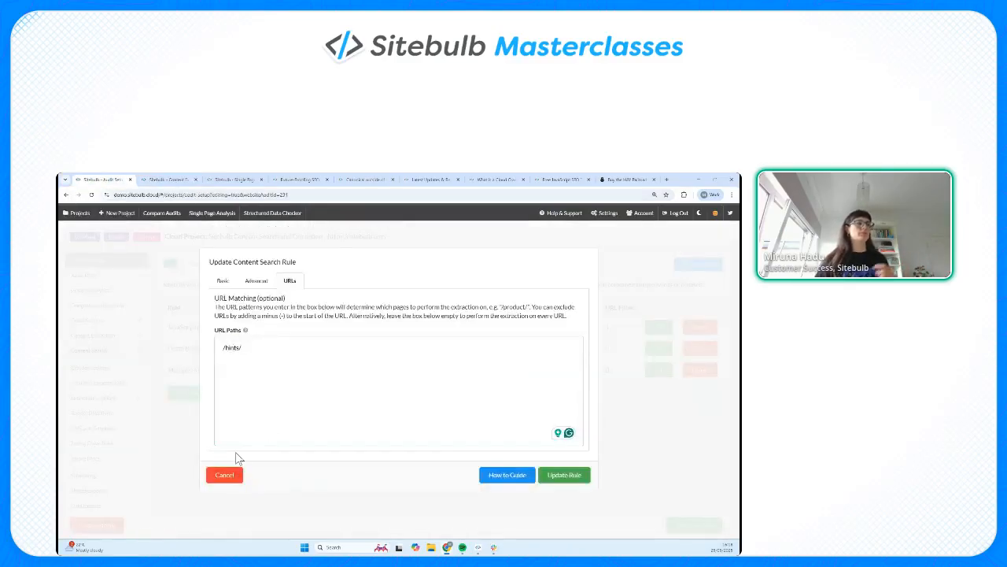
left_click(225, 474)
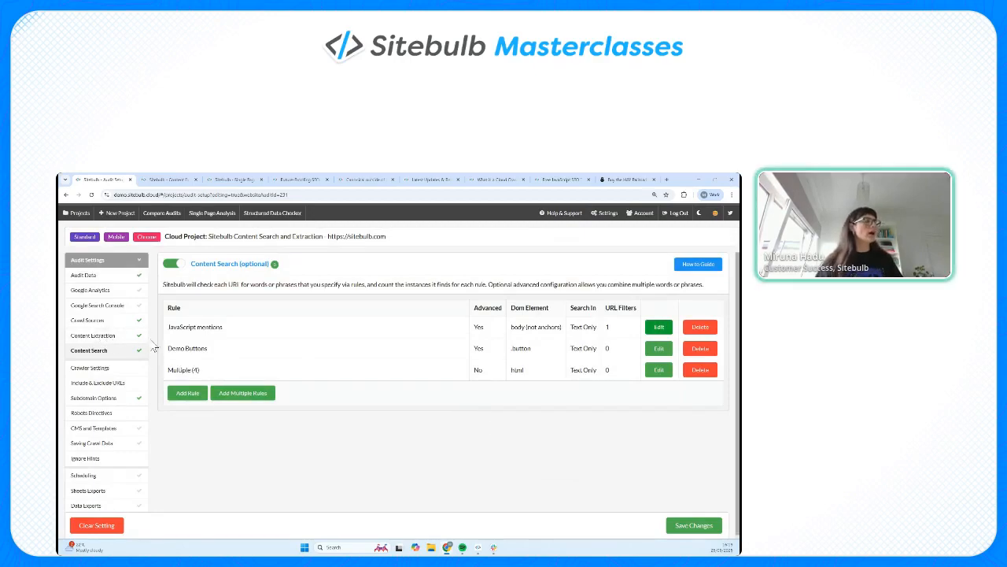
left_click(131, 338)
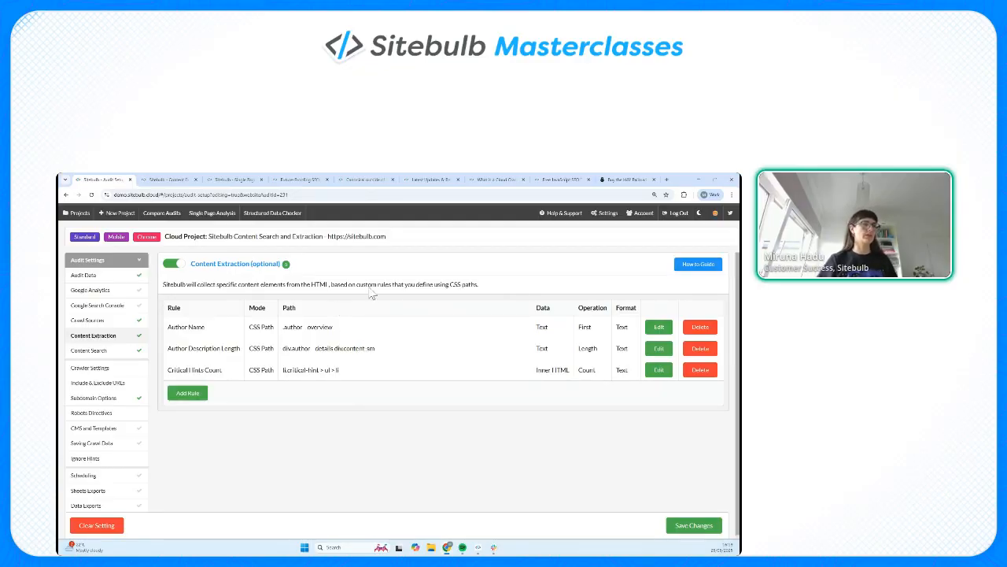
left_click(172, 265)
left_click(172, 265)
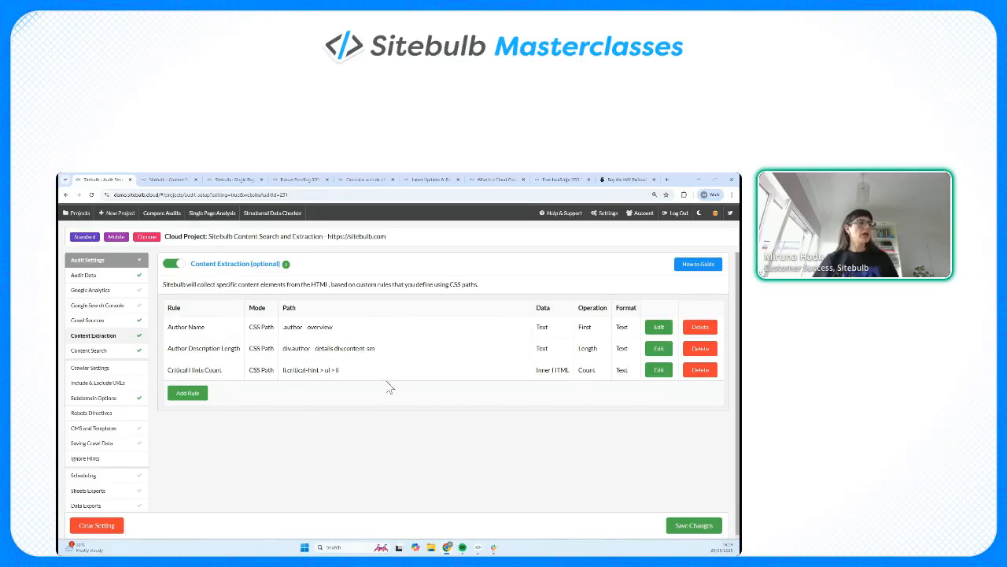
left_click(202, 399)
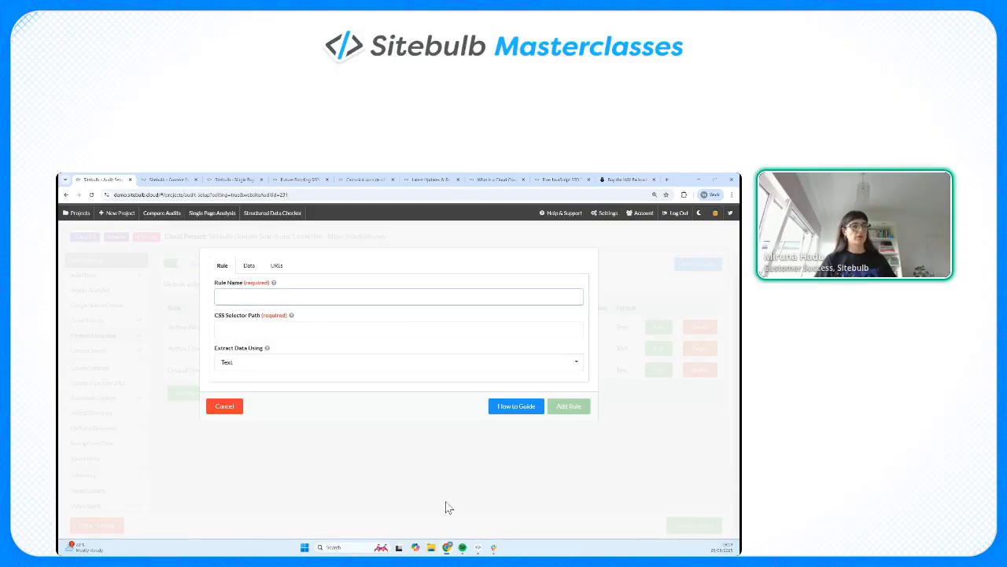
Switch to the Sitebulb desktop app, start a content extraction rule, and try picking the product description on the Palissade Outdoor Bench page.
left_click(481, 536)
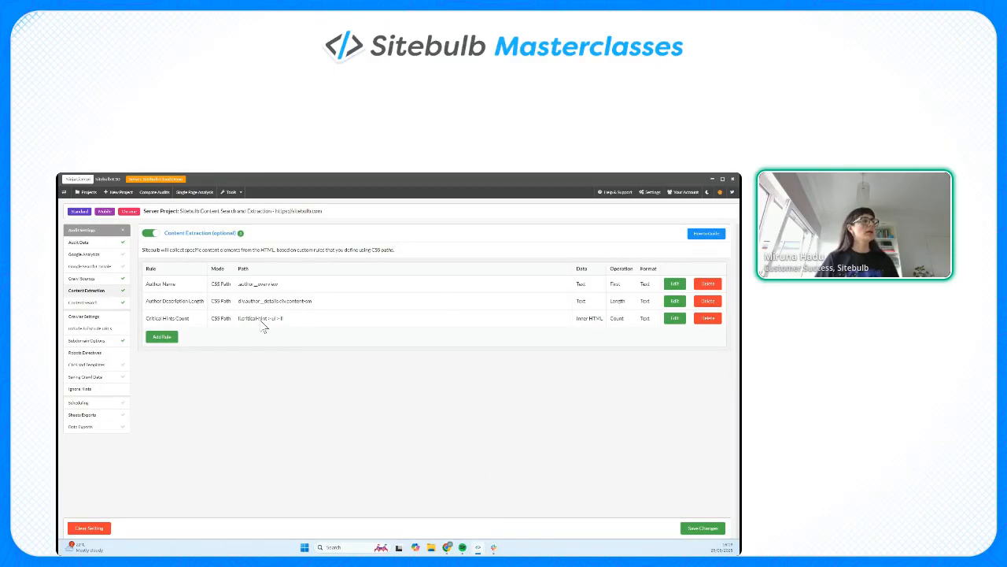
left_click(163, 337)
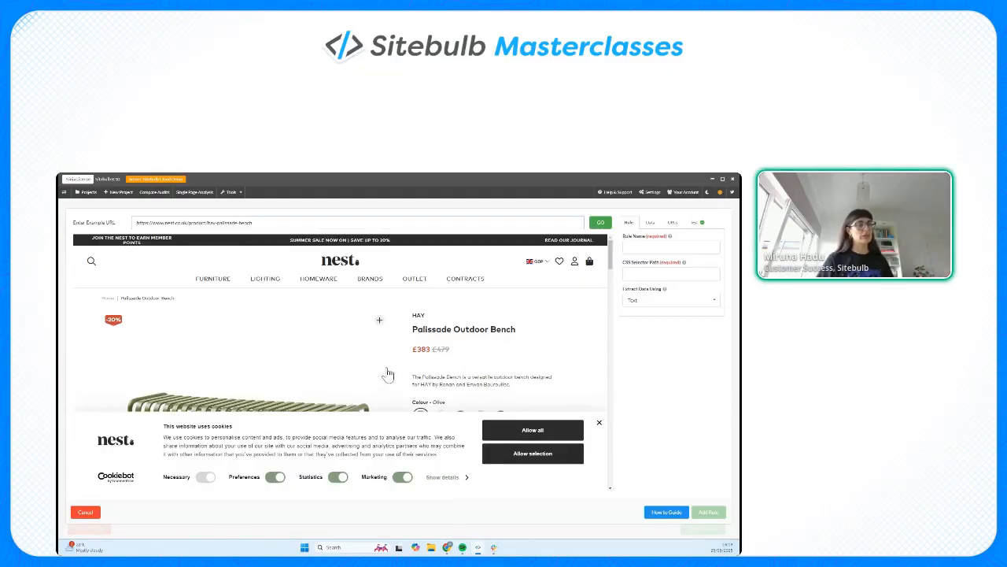
scroll(572, 347, "down", 5)
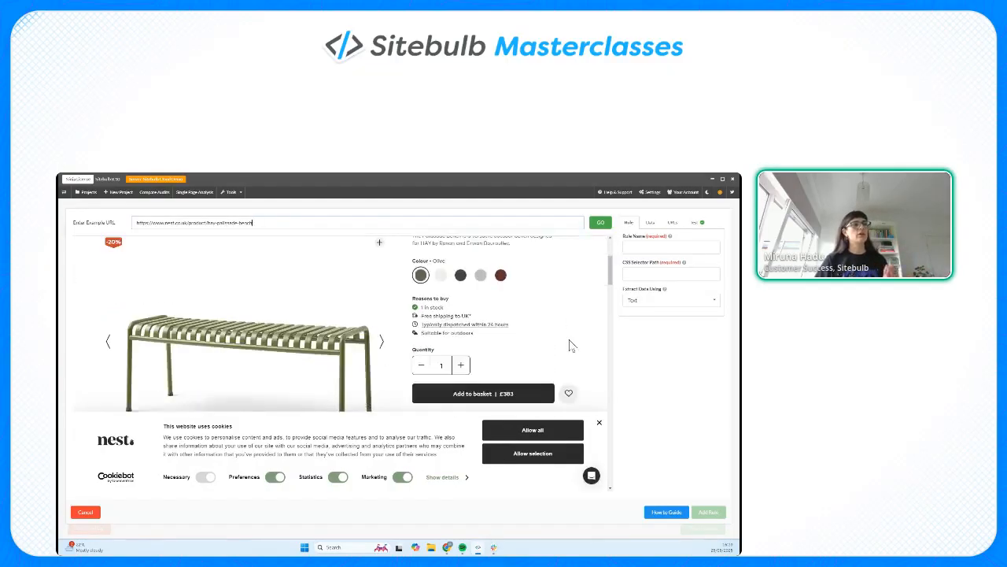
scroll(572, 347, "up", 5)
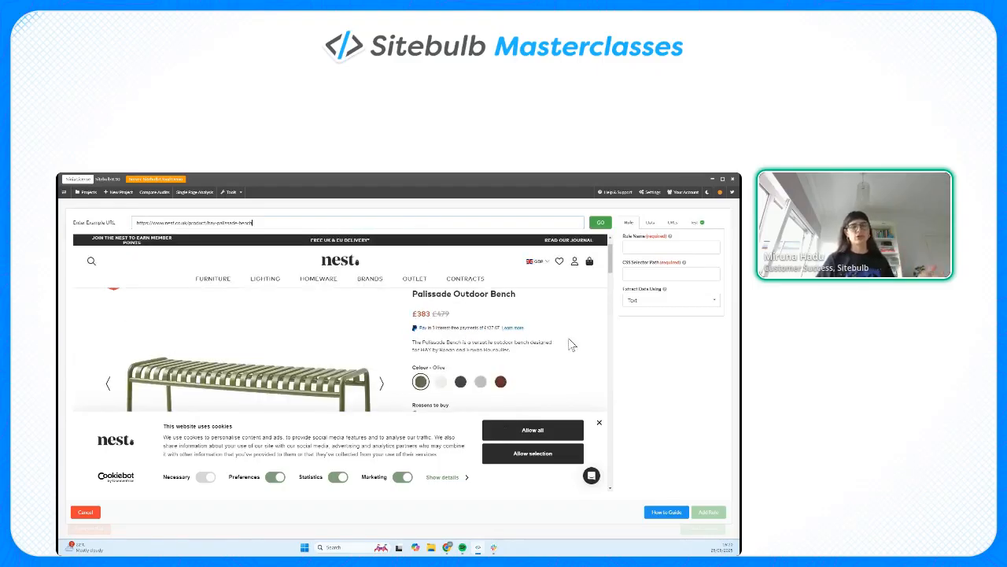
scroll(569, 341, "down", 2)
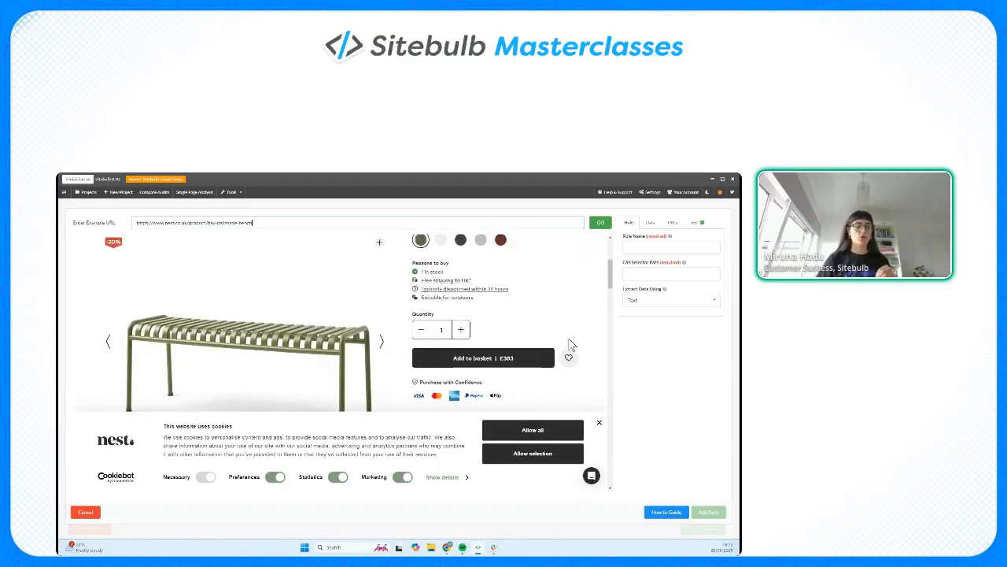
scroll(448, 345, "up", 3)
left_click(444, 329)
left_click(501, 380)
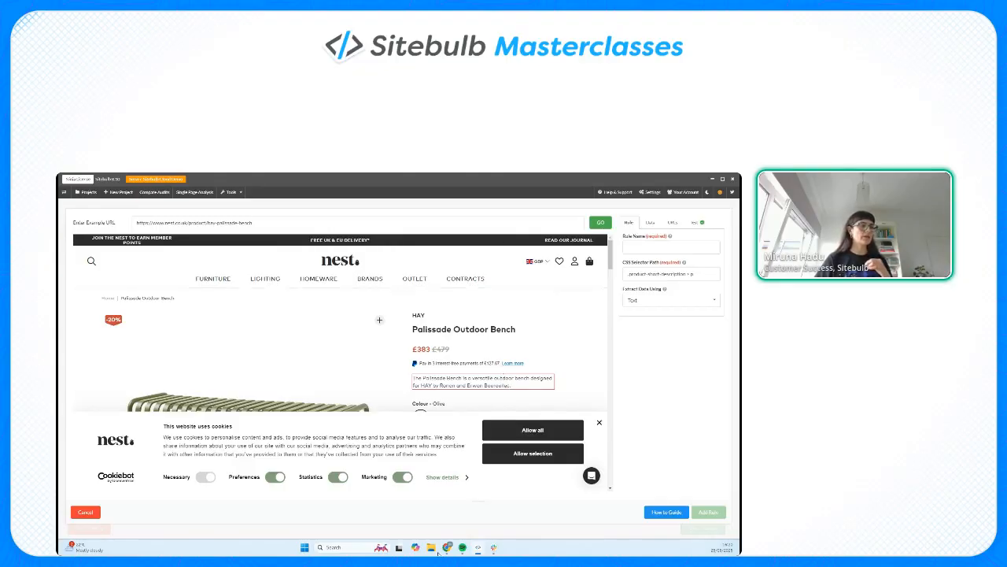
Compare the browser's blank extraction rule form with the desktop app's version, and examine the server project's Content Extraction settings.
mouse_move(477, 549)
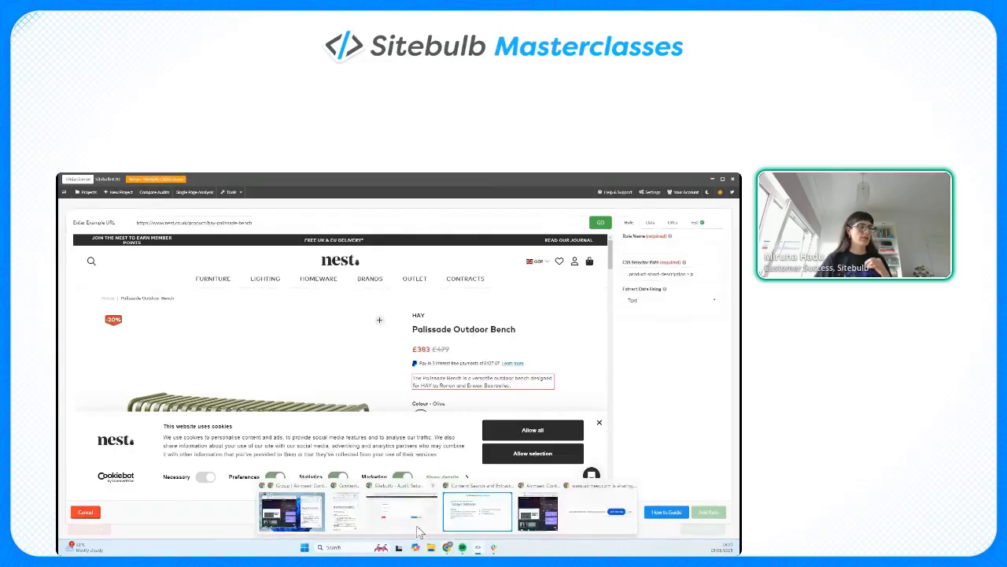
left_click(419, 532)
mouse_move(476, 546)
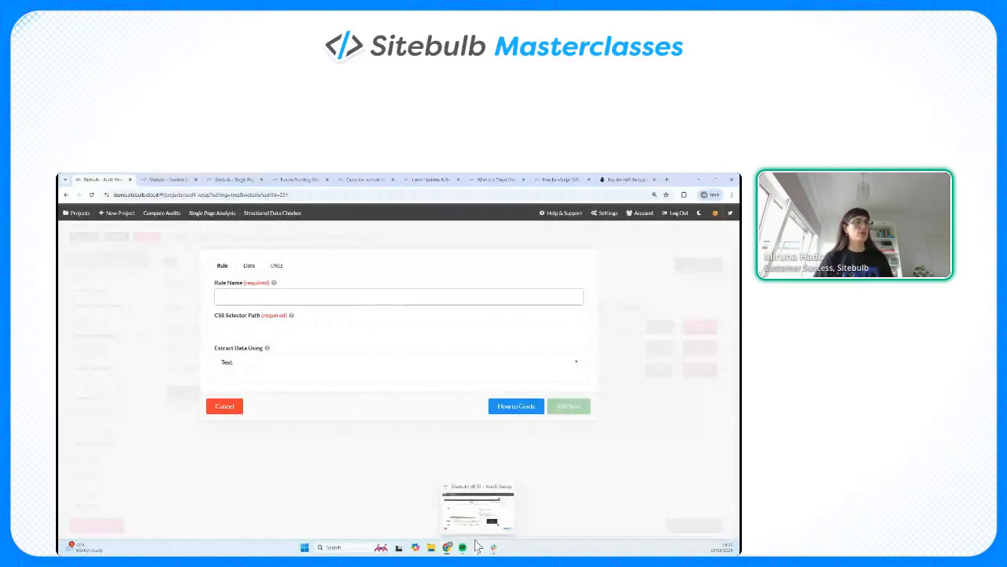
left_click(477, 544)
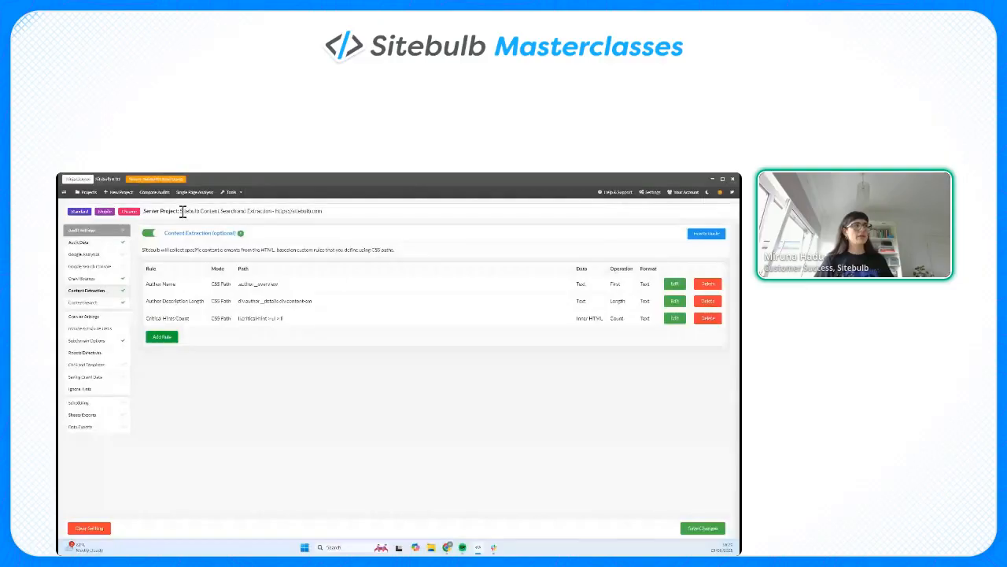
left_click_drag(183, 211, 381, 214)
left_click(389, 219)
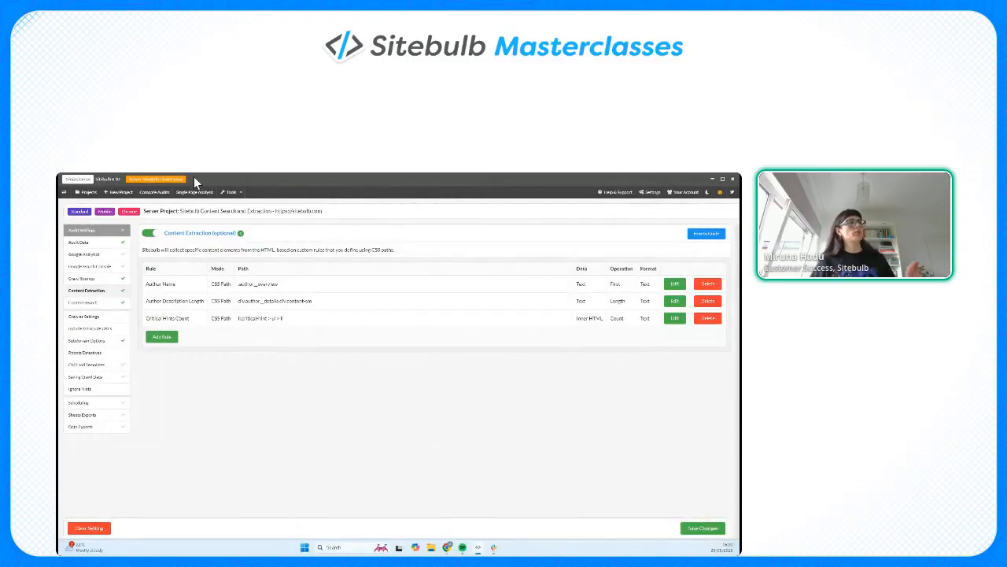
left_click(65, 192)
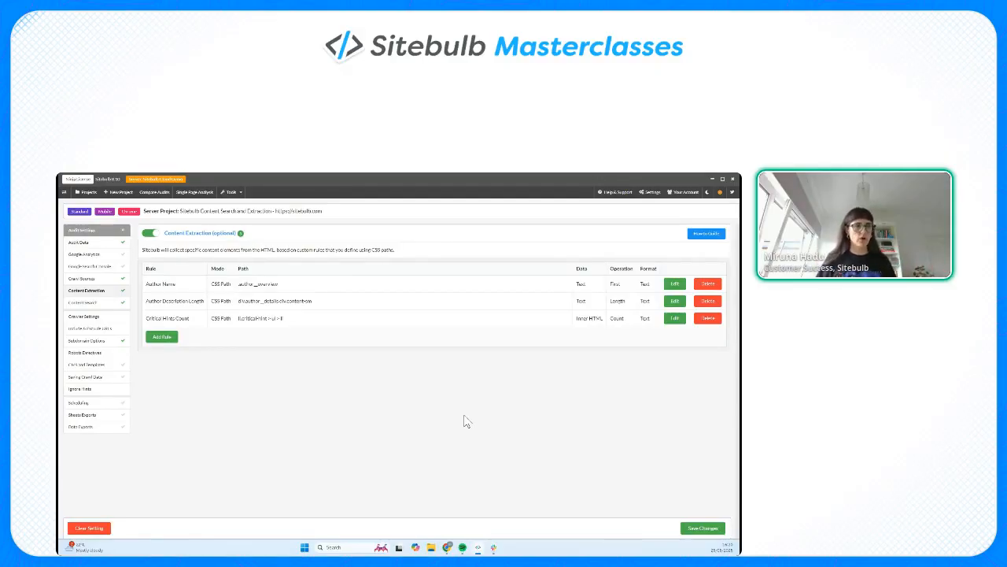
Start a new content extraction rule in the desktop app, and copy the Future-Proofing SEO article's URL from the browser.
left_click(158, 341)
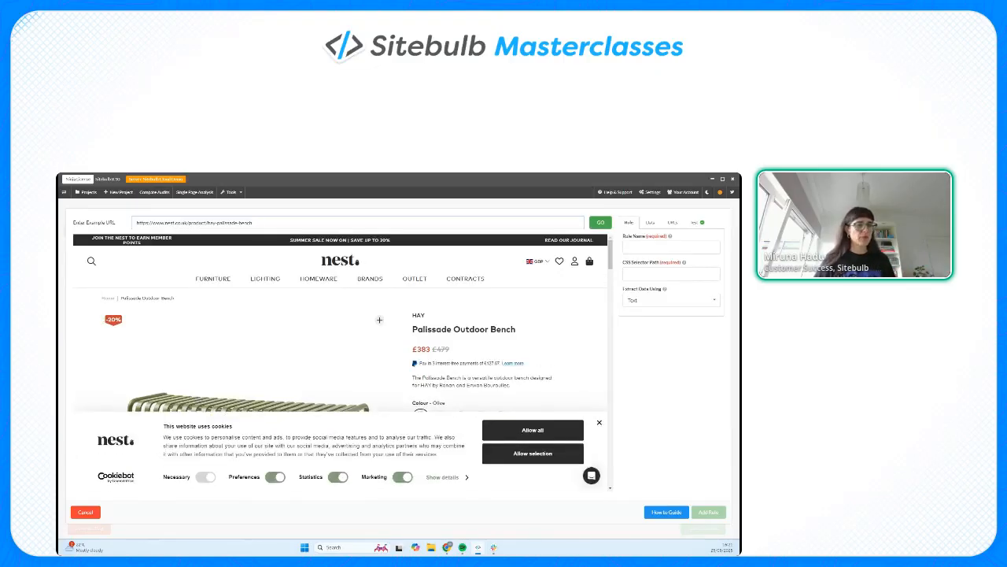
mouse_move(447, 549)
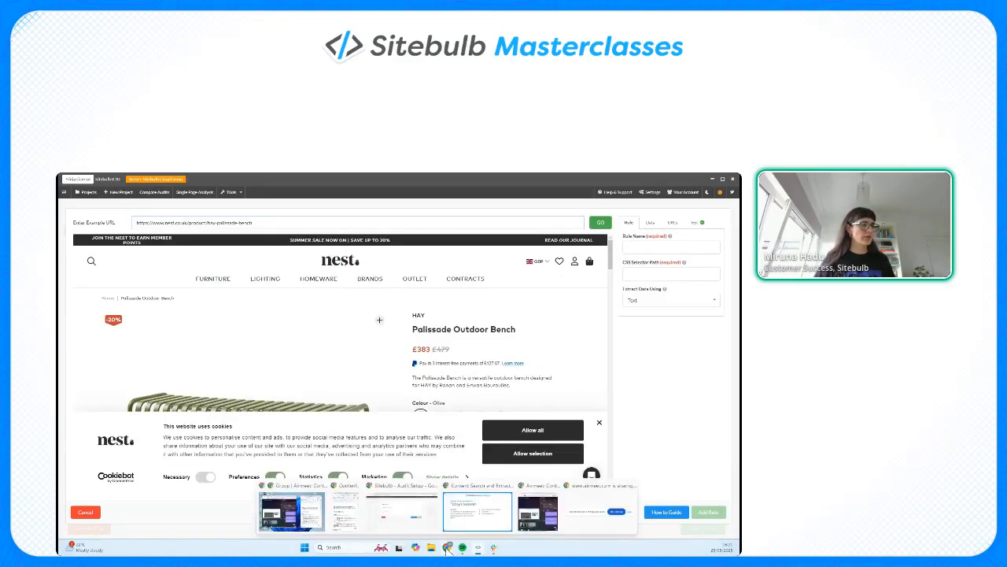
left_click(395, 526)
left_click(170, 180)
left_click(237, 180)
left_click(300, 180)
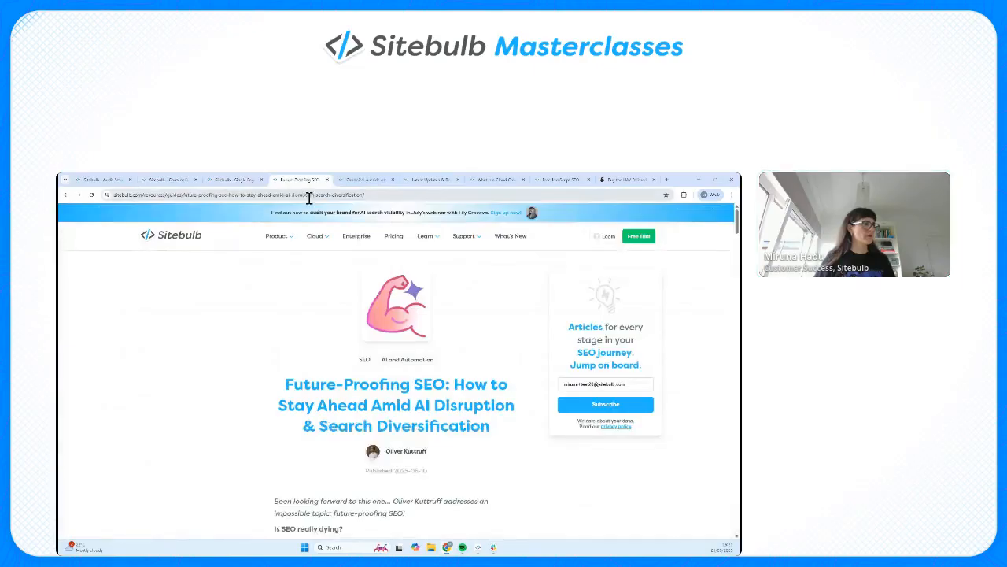
left_click(310, 196)
key("ctrl+c")
Load the copied Future-Proofing SEO article URL as the new rule's example page in the desktop app, ready for a CSS selector path.
mouse_move(476, 550)
left_click(479, 516)
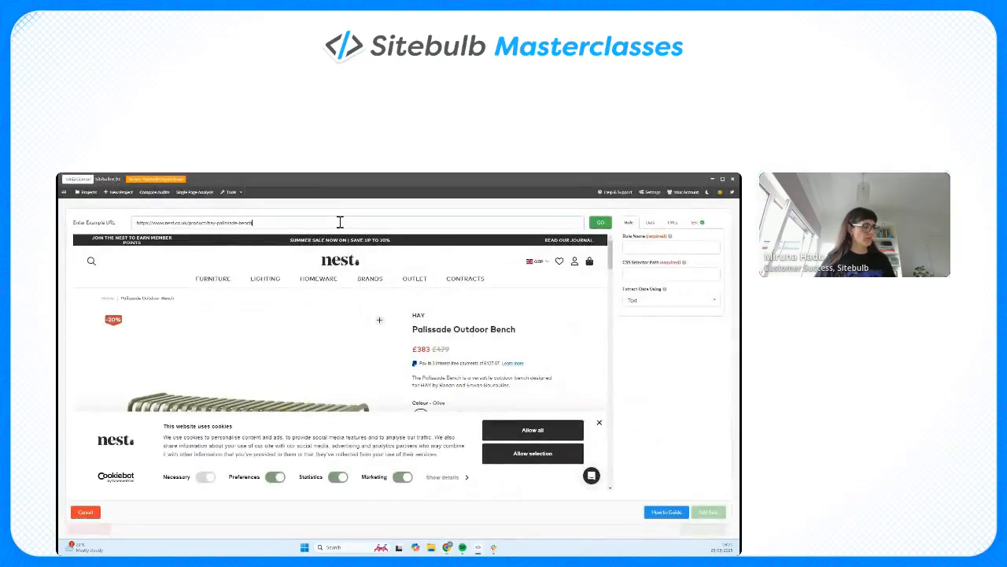
triple_click(340, 222)
key("ctrl+v")
left_click(601, 223)
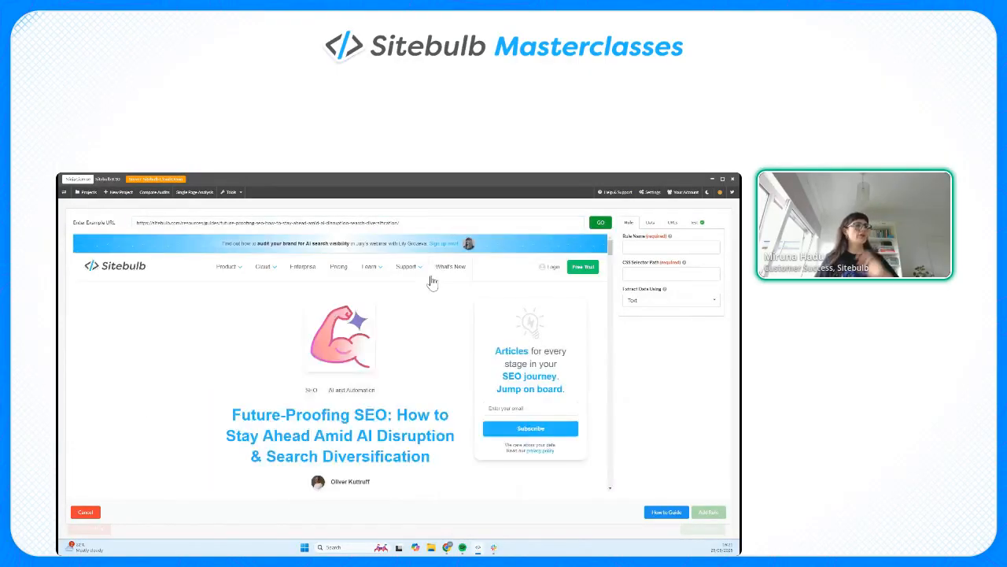
scroll(429, 362, "down", 1)
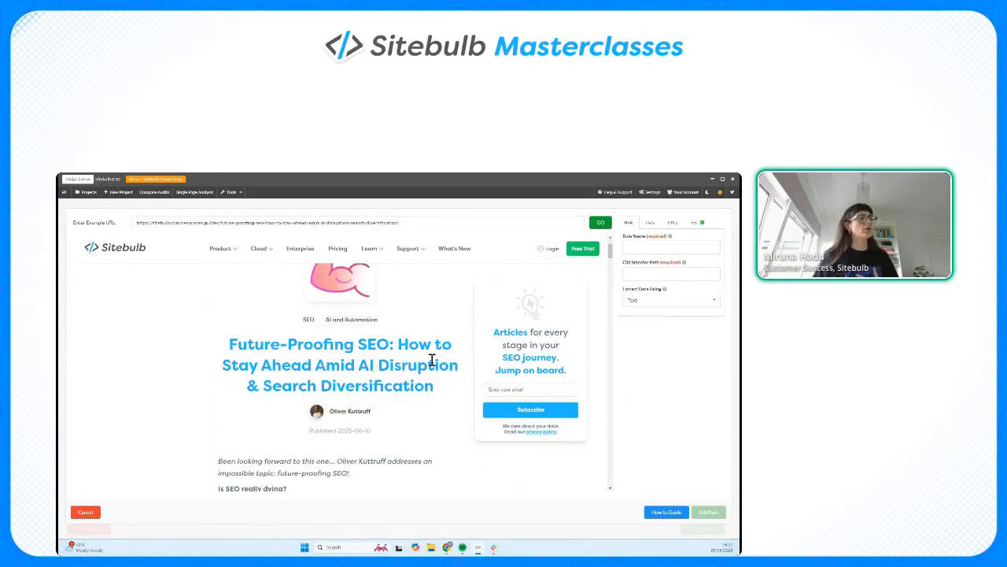
scroll(432, 360, "down", 1)
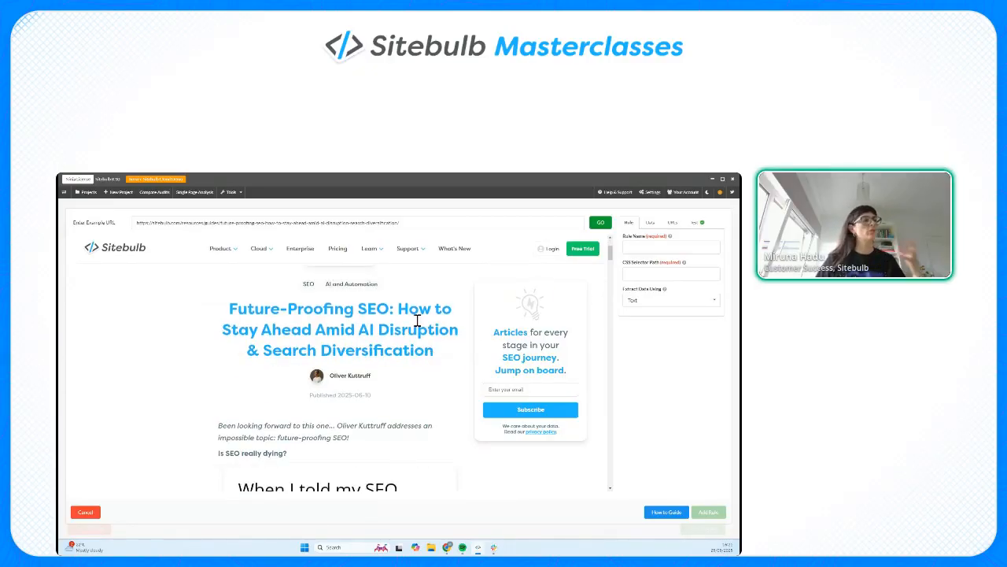
left_click(672, 271)
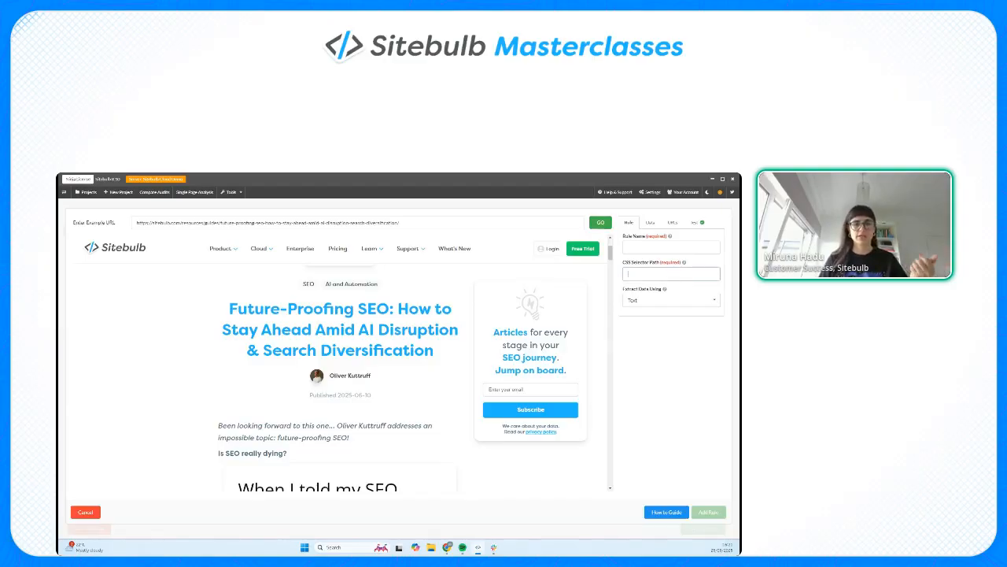
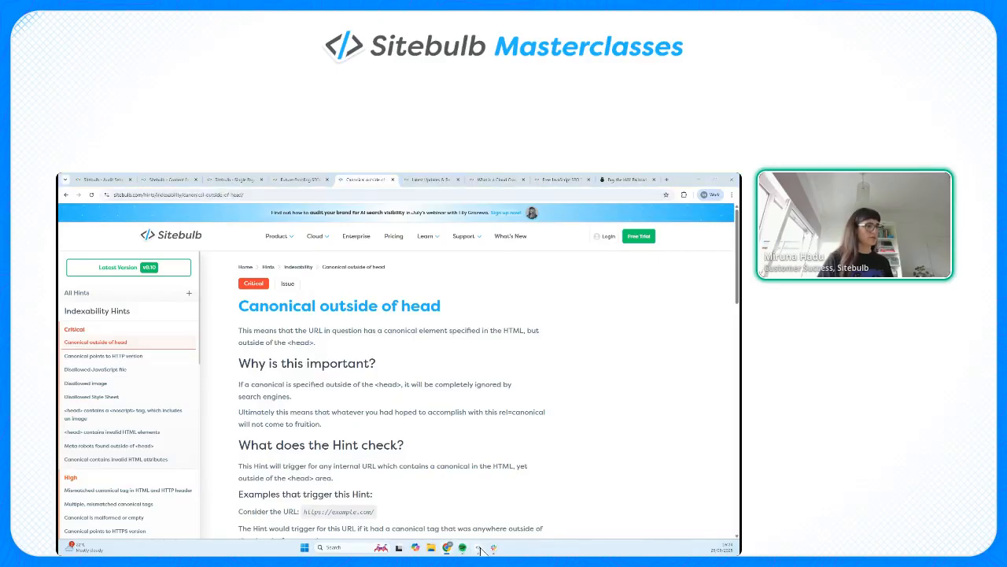
left_click(463, 549)
triple_click(368, 223)
type("https://sitebulb.com/hints/indexability/canonical-outside-of-head/")
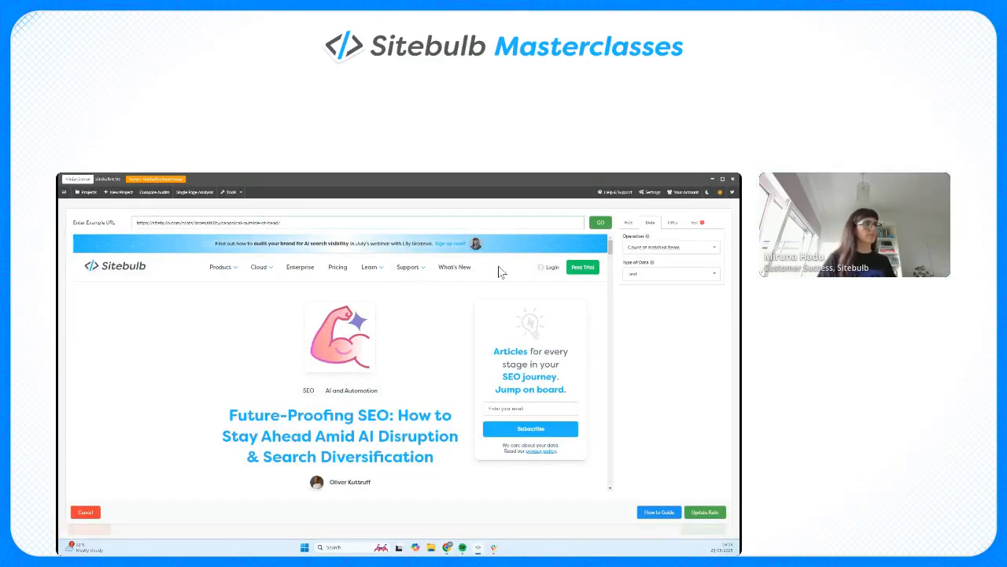
left_click(596, 224)
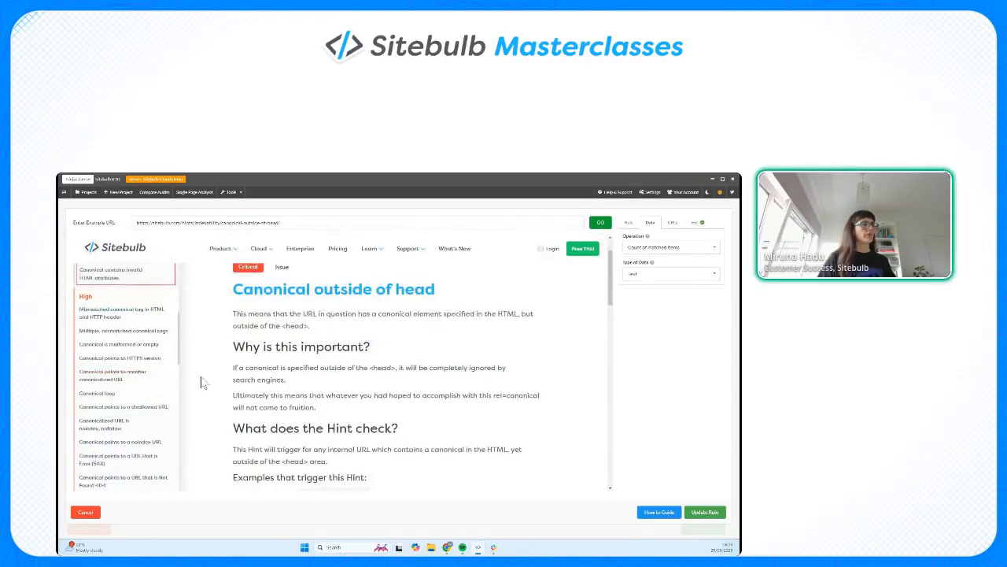
scroll(137, 365, "up", 5)
scroll(270, 355, "down", 2)
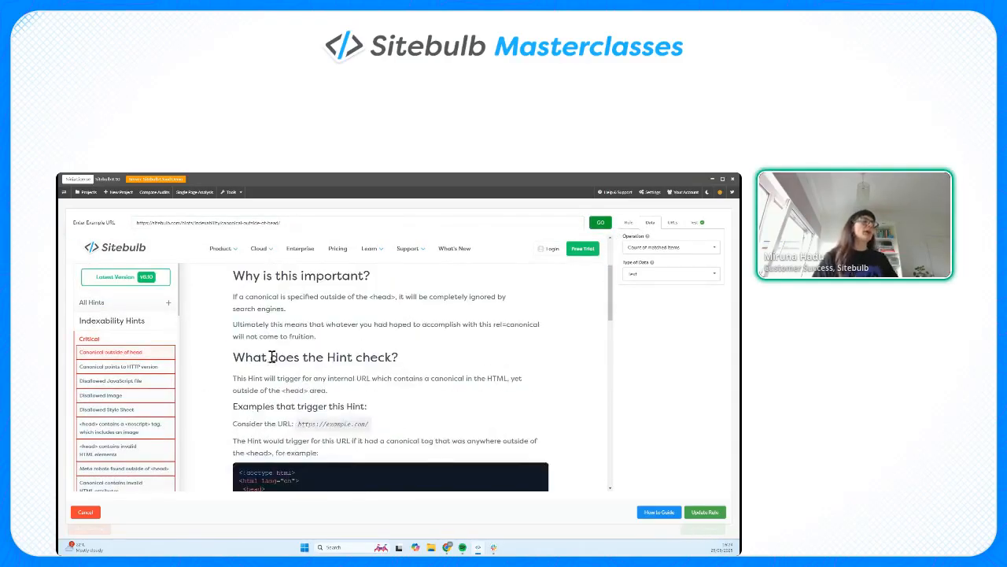
scroll(270, 362, "up", 3)
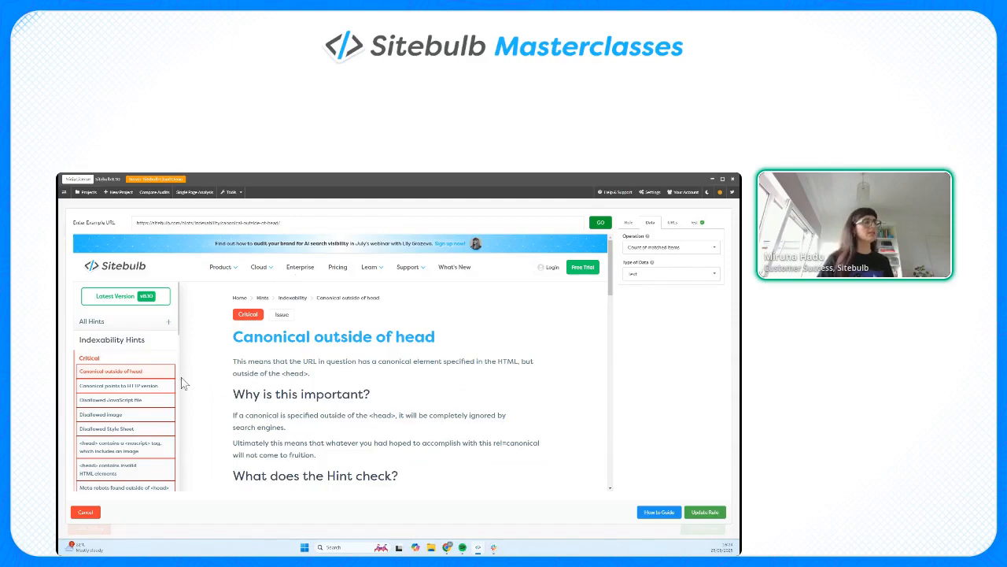
scroll(140, 346, "down", 2)
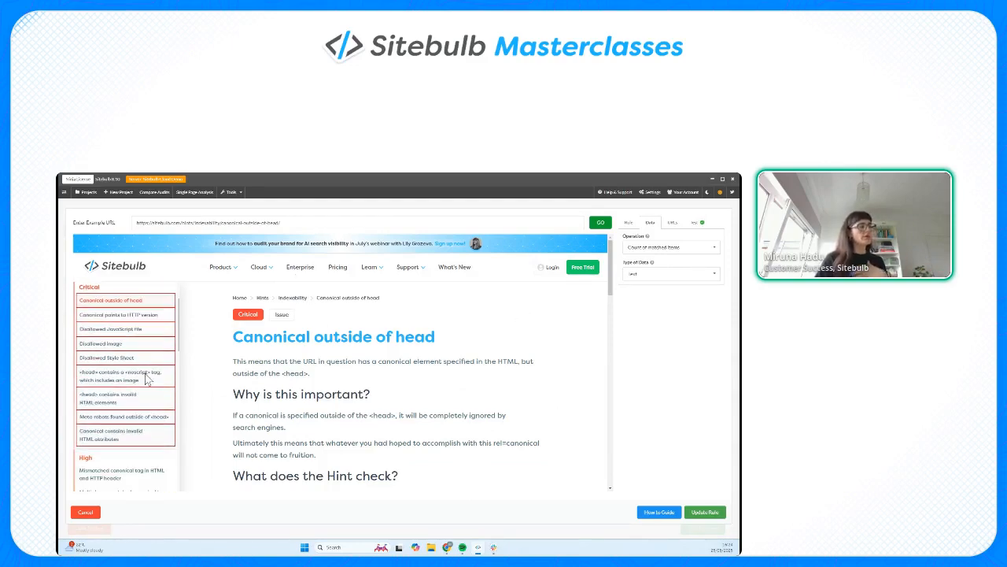
scroll(147, 379, "down", 8)
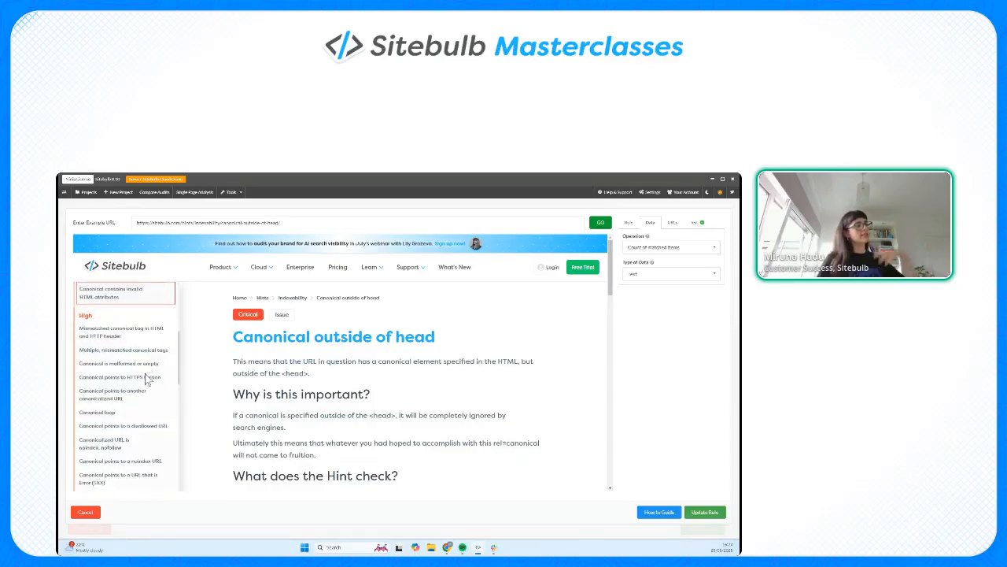
scroll(146, 378, "down", 10)
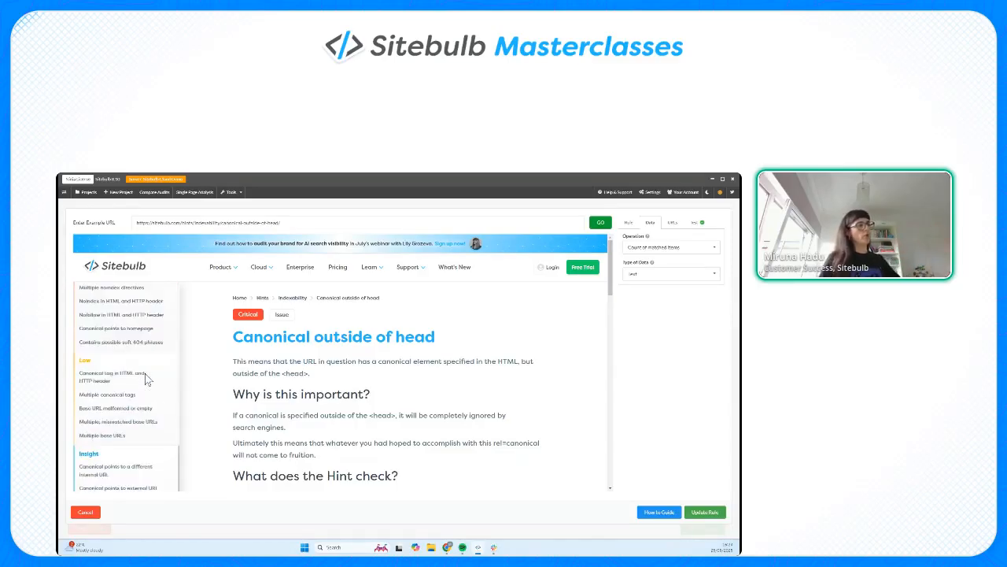
Compare the Critical Hints Count rule's CSS selector path with the highlighted items in the example page's Critical hints list.
scroll(147, 379, "up", 10)
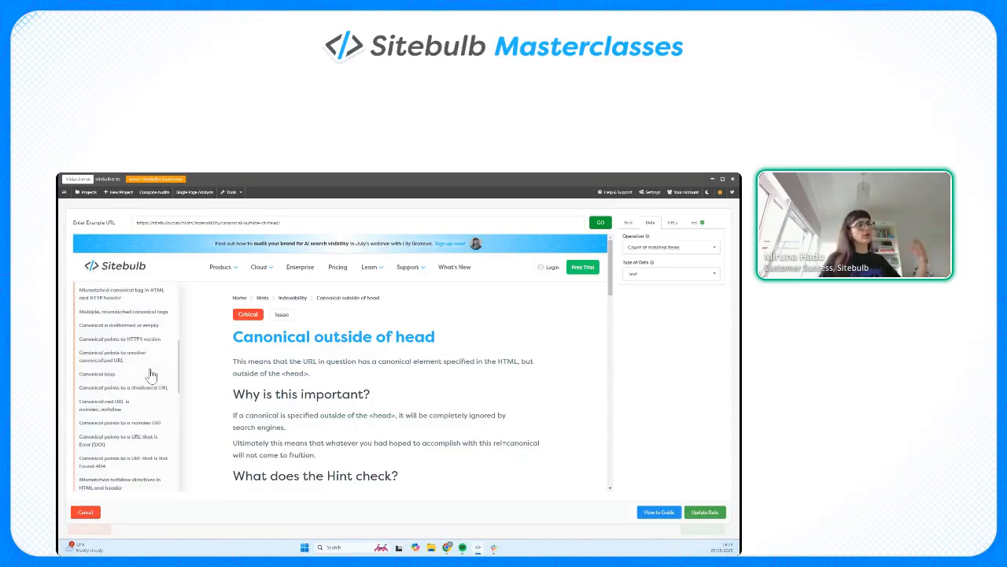
scroll(152, 375, "up", 5)
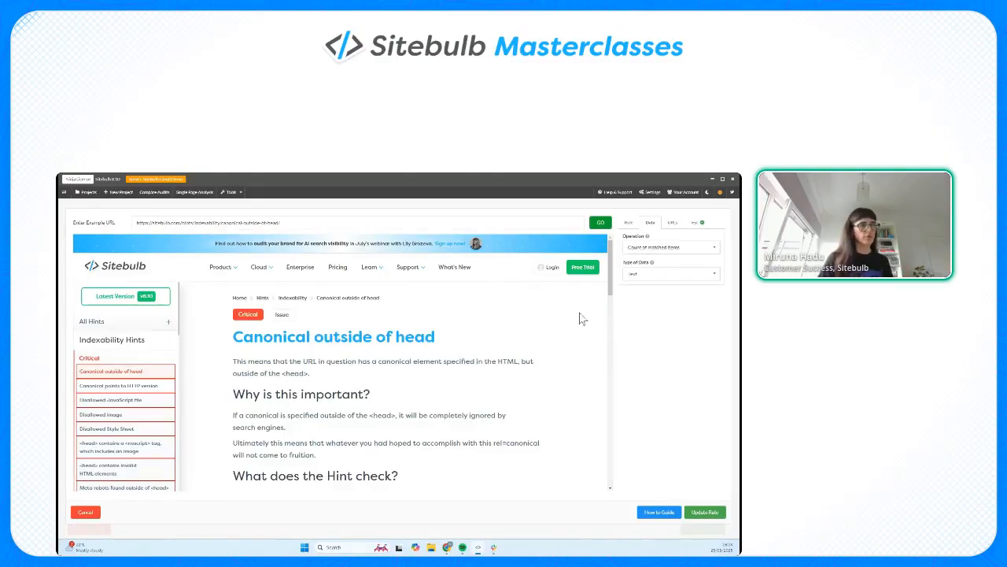
left_click(629, 223)
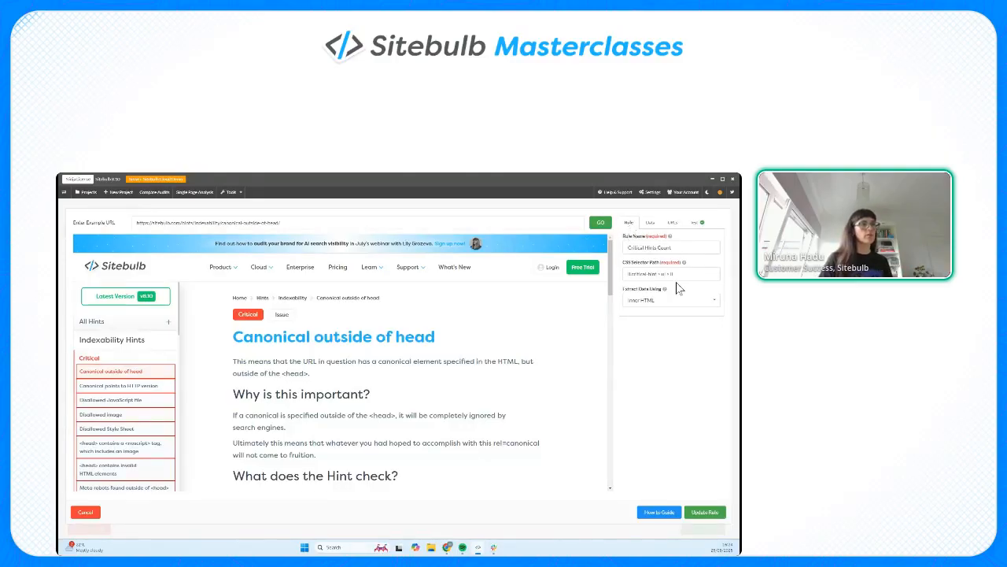
left_click_drag(673, 274, 622, 275)
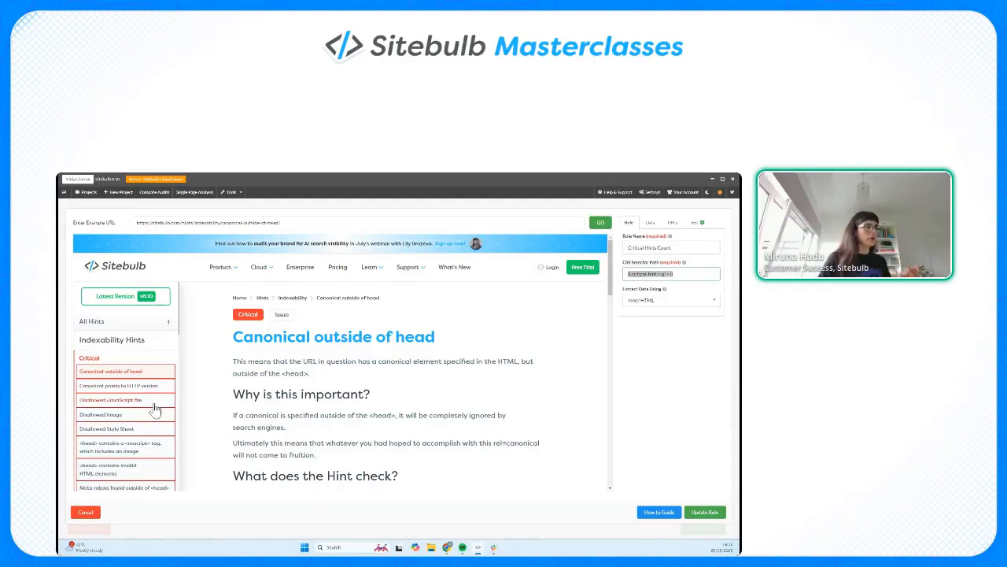
scroll(157, 473, "down", 2)
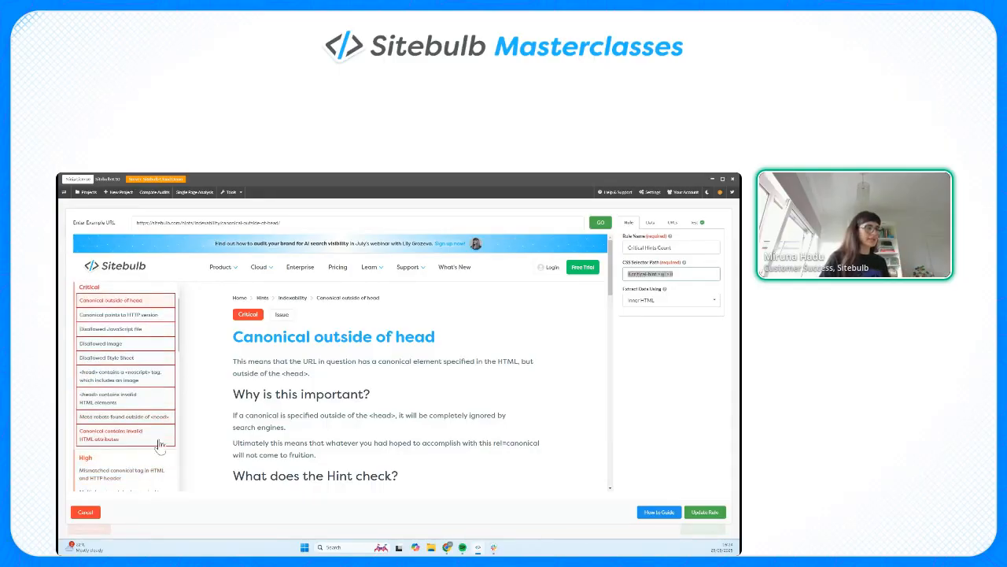
scroll(153, 417, "up", 2)
scroll(142, 378, "down", 2)
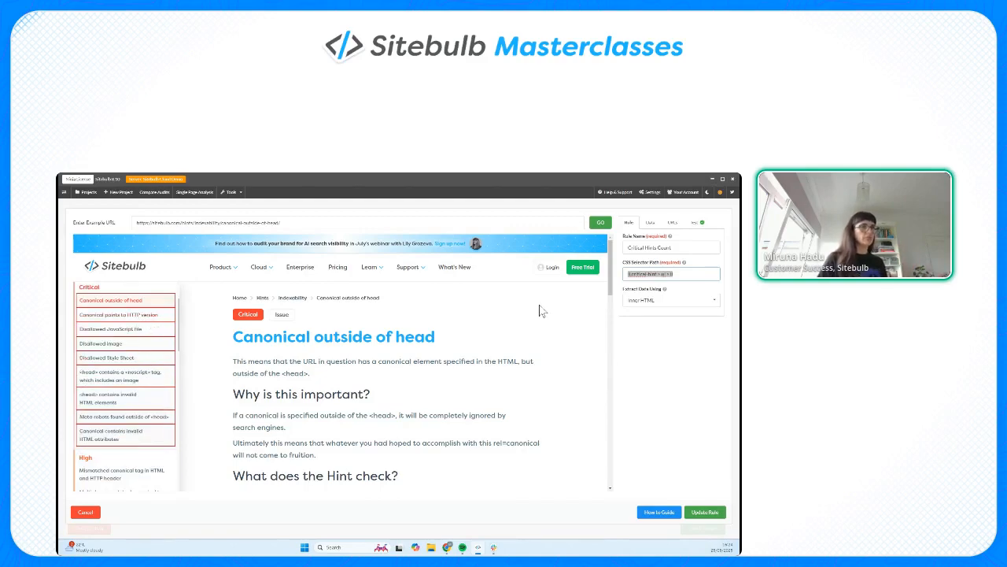
Examine the Critical Hints Count rule's available operations and its test result, and close the rule without saving.
left_click(650, 223)
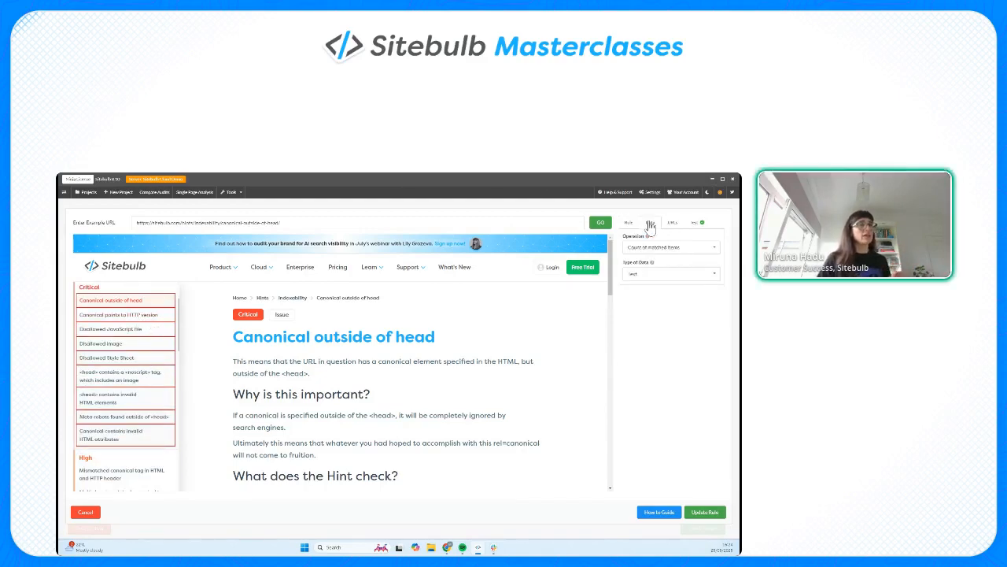
left_click(663, 252)
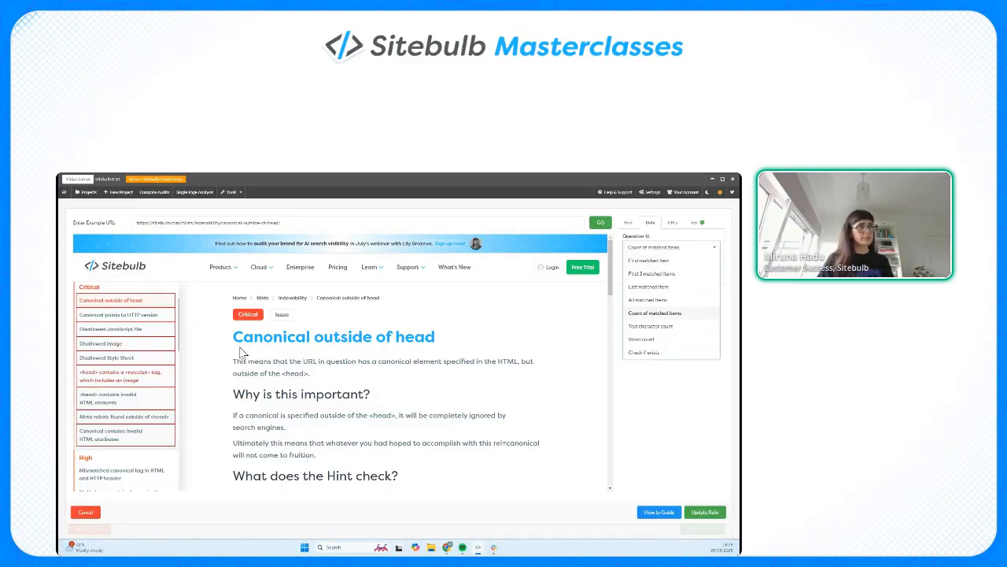
left_click(683, 385)
left_click(696, 223)
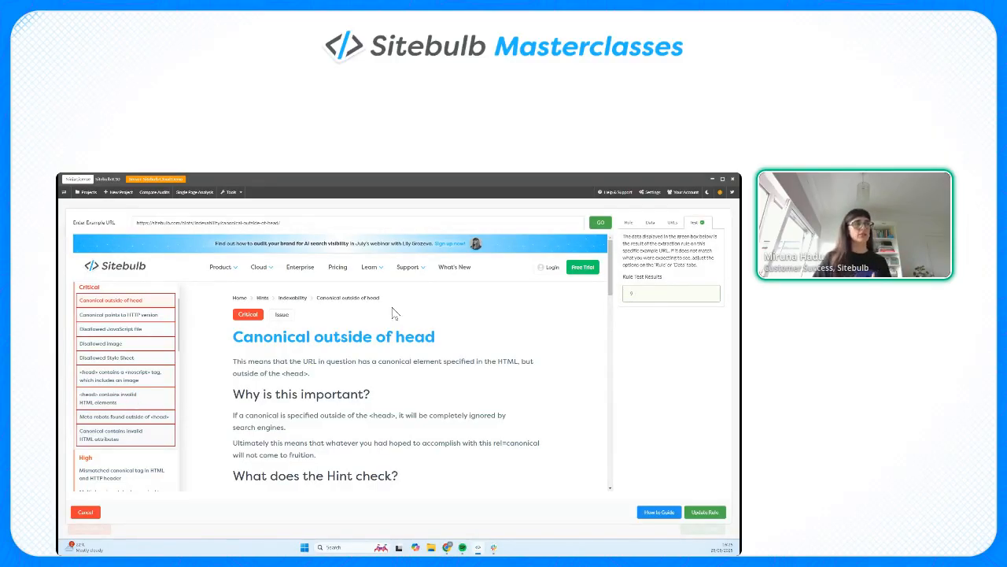
left_click(87, 512)
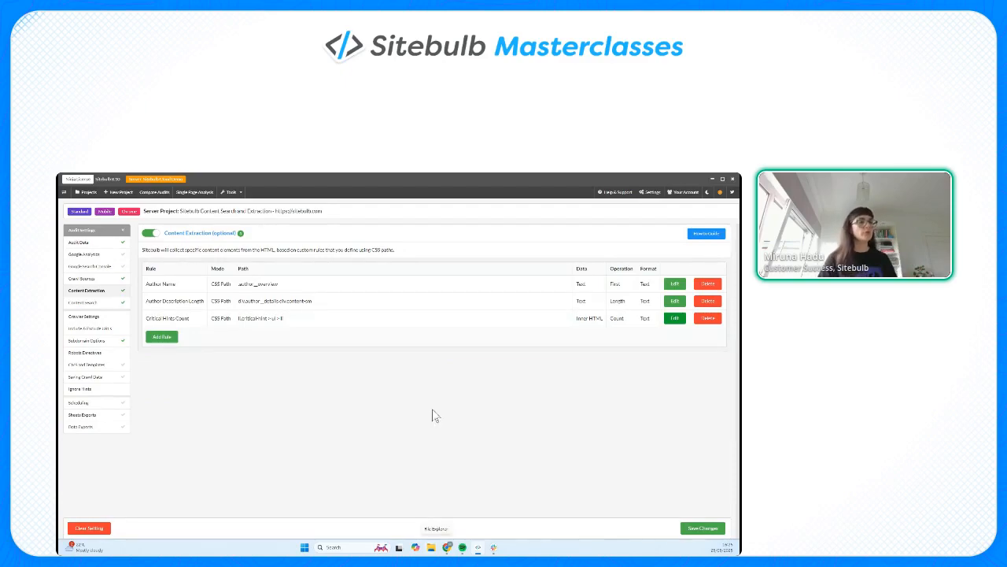
Switch to the Content Extraction report in the browser and search its URLs for "indexability".
mouse_move(446, 547)
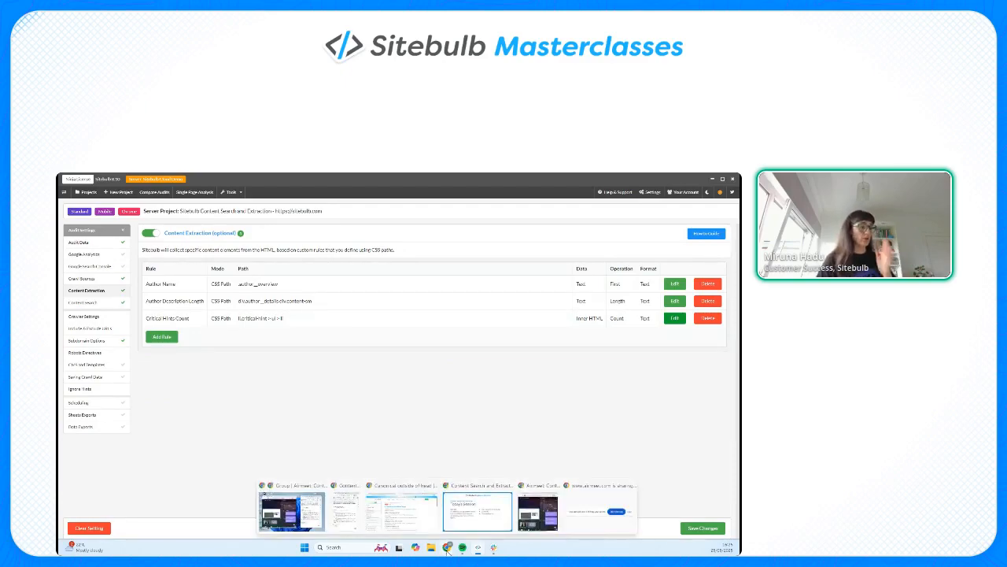
left_click(384, 518)
left_click(168, 180)
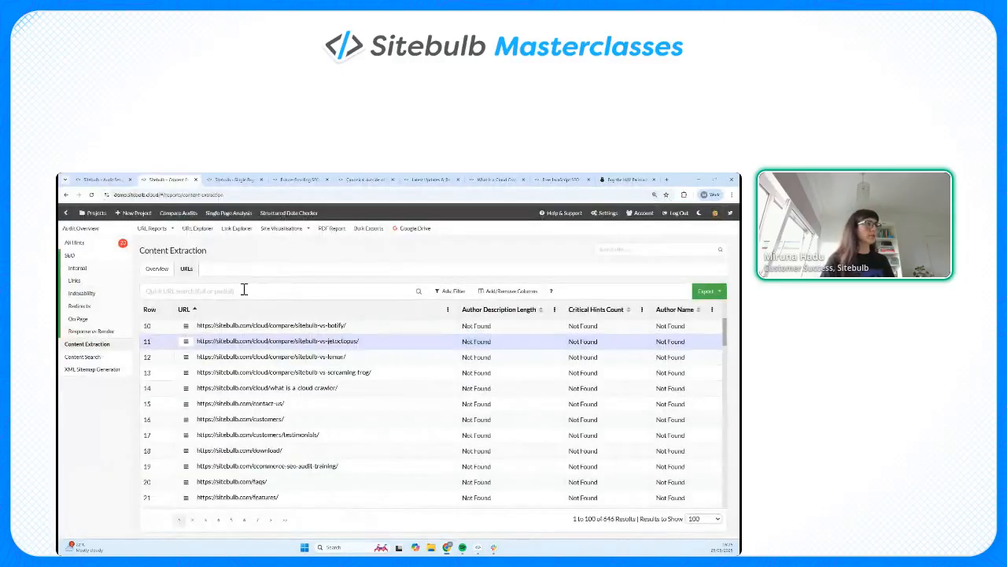
left_click(244, 289)
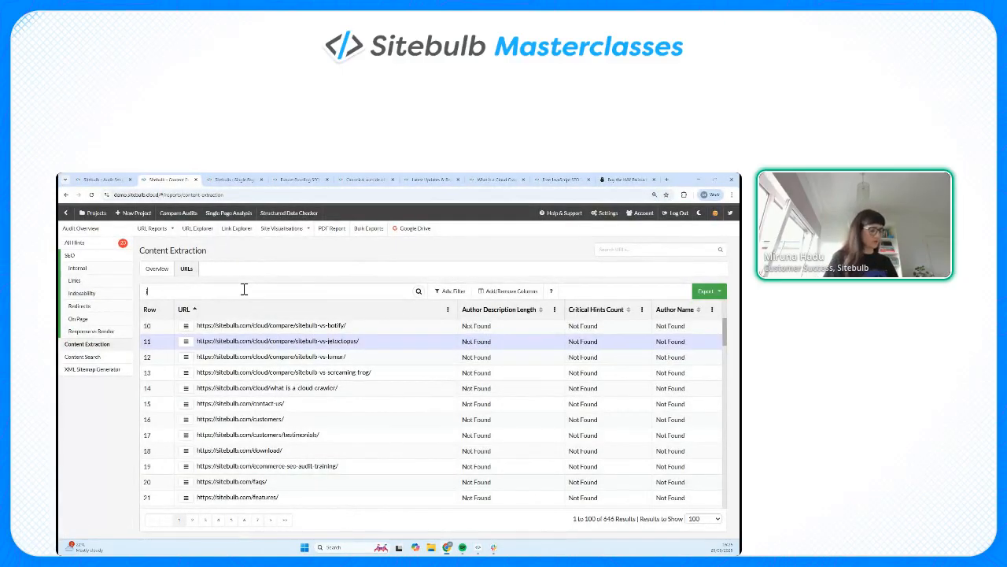
type("indexability")
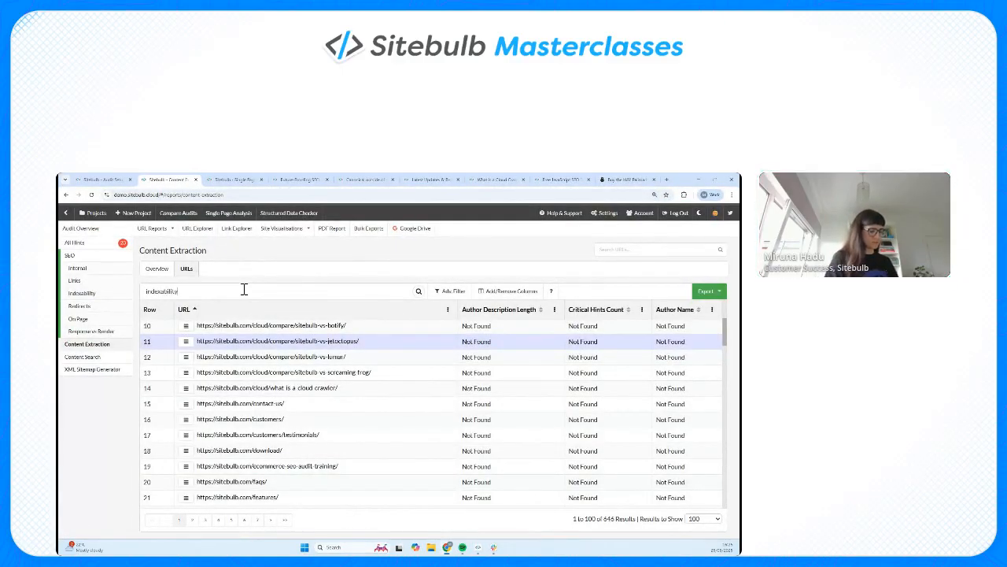
key("Return")
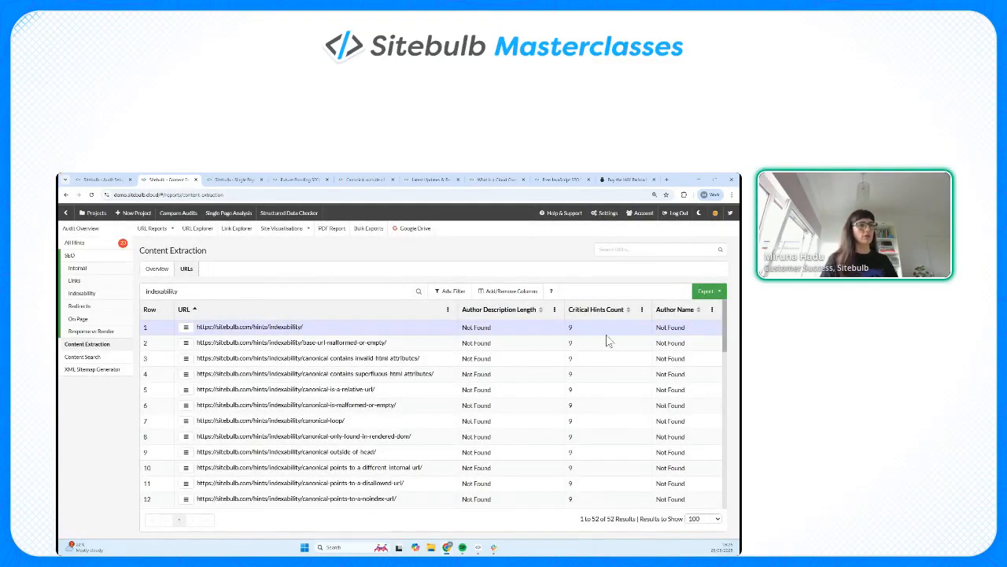
Return to the desktop app, reopen the Critical Hints Count rule and examine its available data types.
left_click(480, 549)
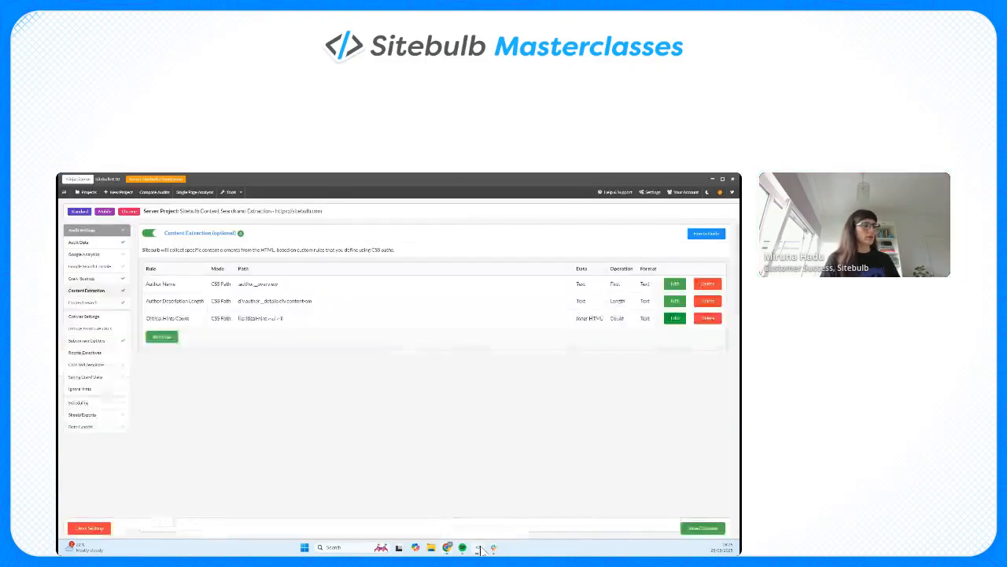
left_click(675, 318)
left_click(652, 224)
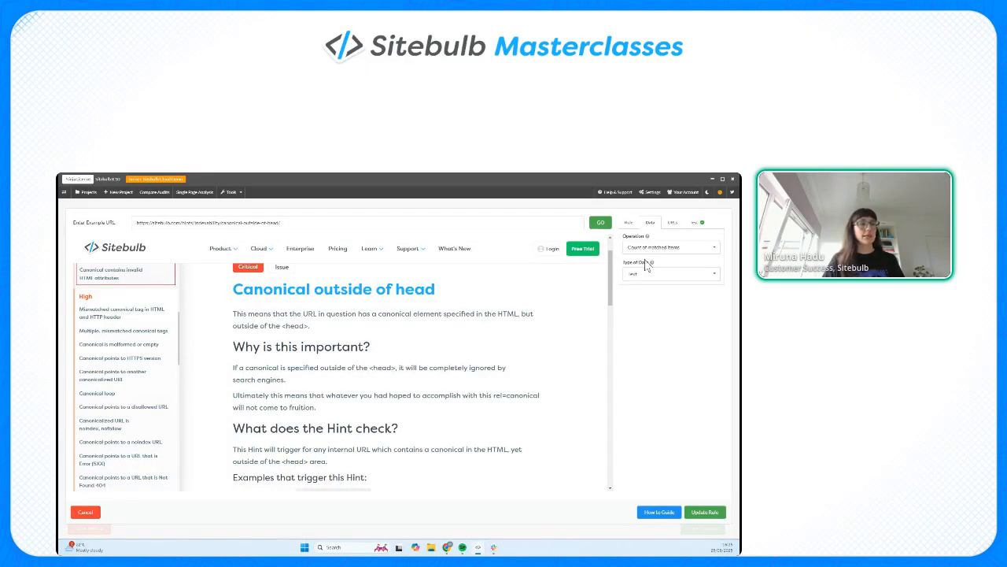
left_click(642, 274)
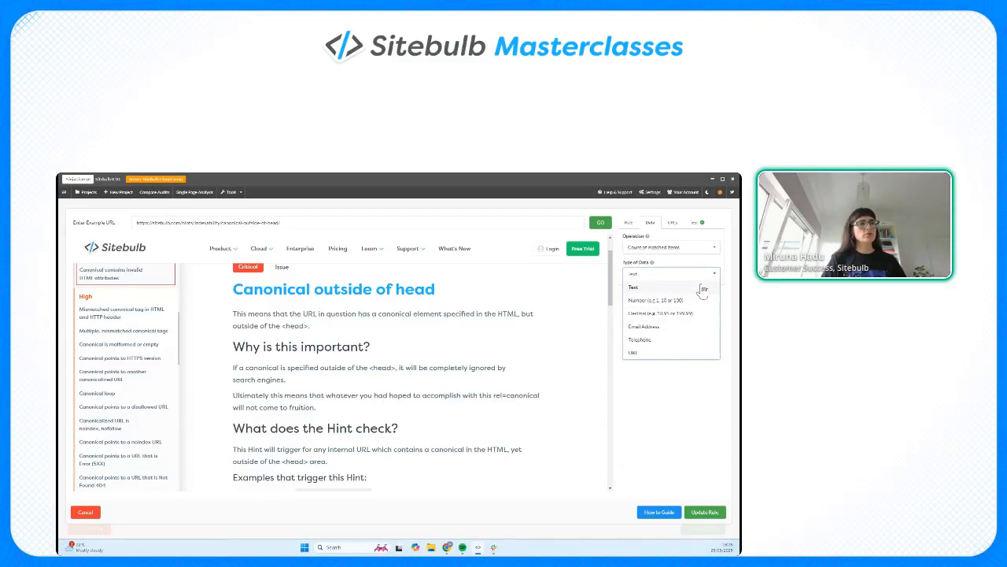
Examine the Critical Hints Count rule's URL matching path and selector settings, and close the rule without saving.
left_click(673, 225)
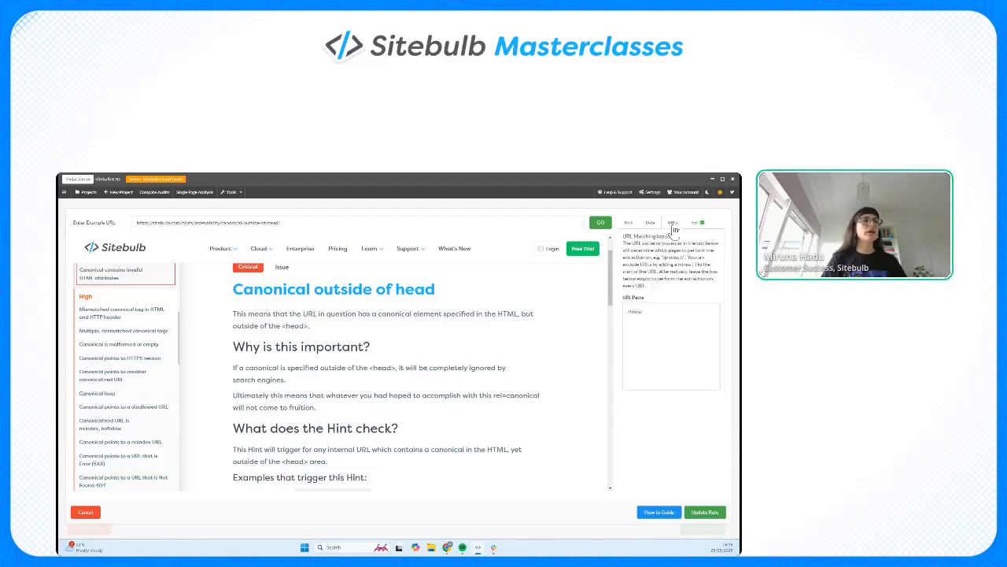
left_click(672, 313)
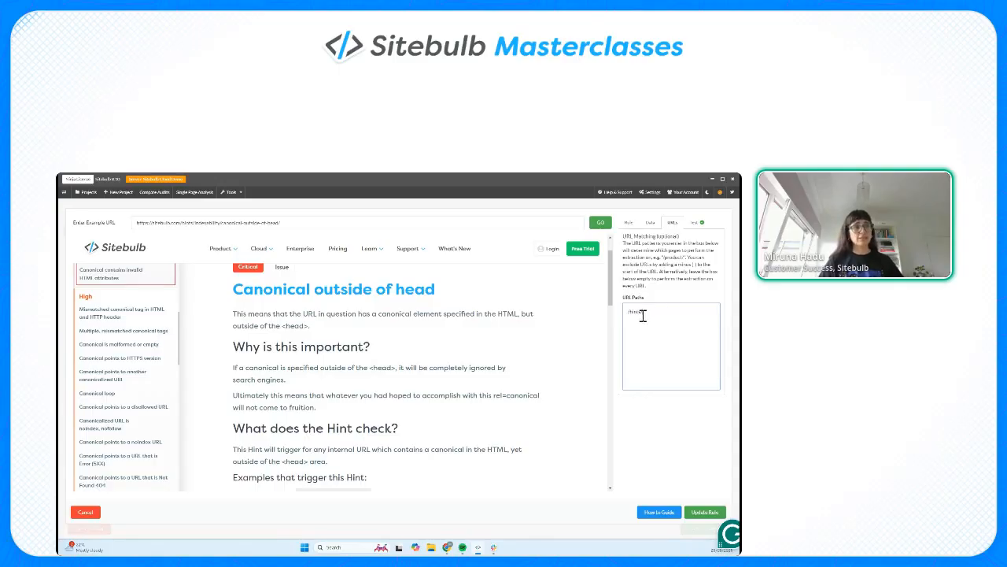
left_click_drag(643, 315, 621, 322)
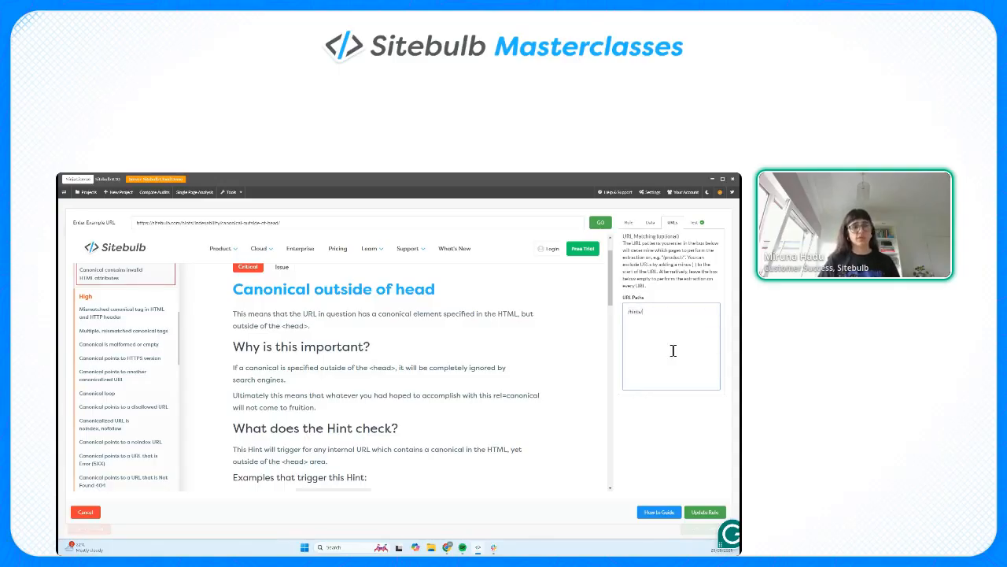
left_click(628, 222)
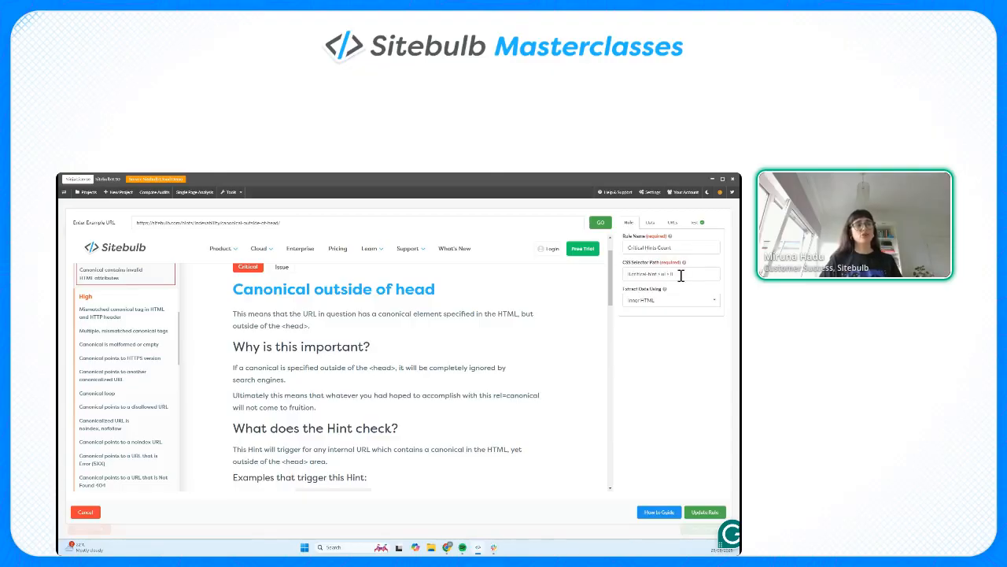
left_click(673, 223)
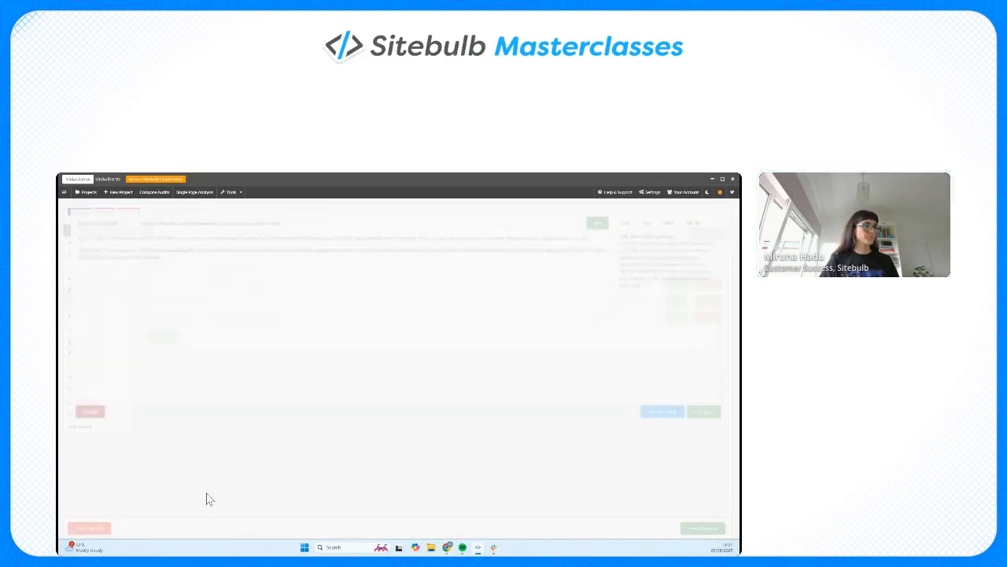
left_click(85, 511)
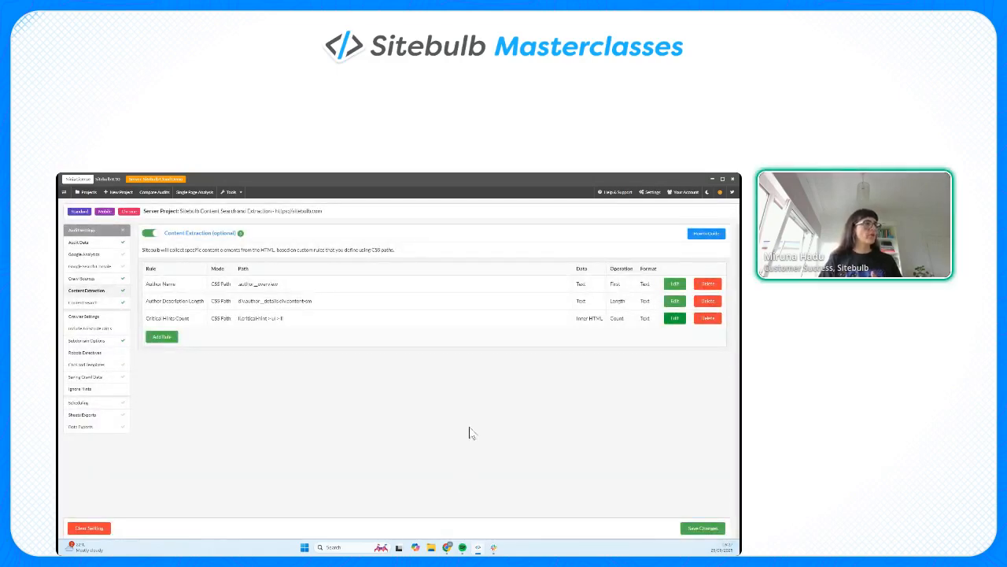
Open the Author Description Length rule for editing and load the previously copied Future-Proofing SEO article URL as its example page.
left_click(675, 302)
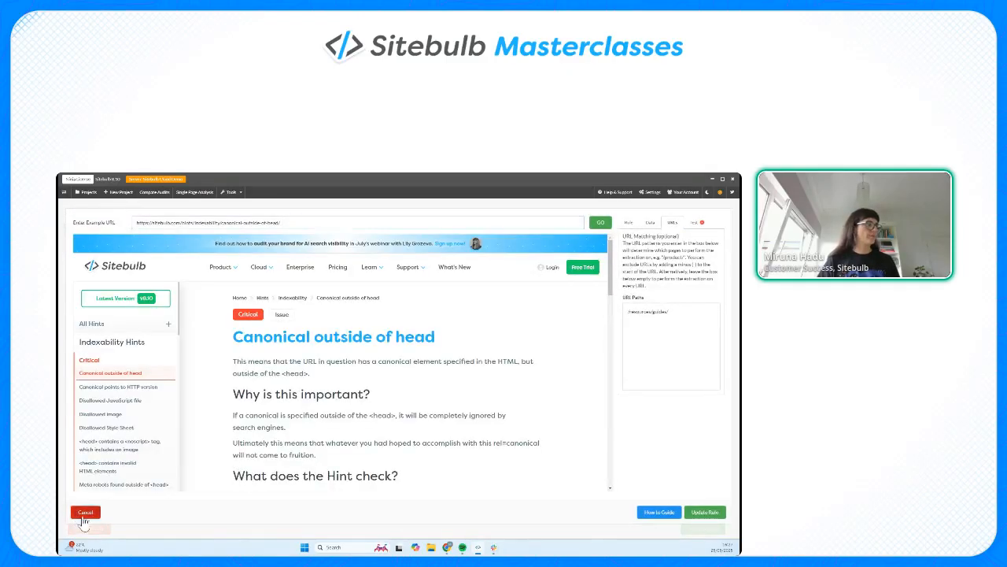
left_click(84, 515)
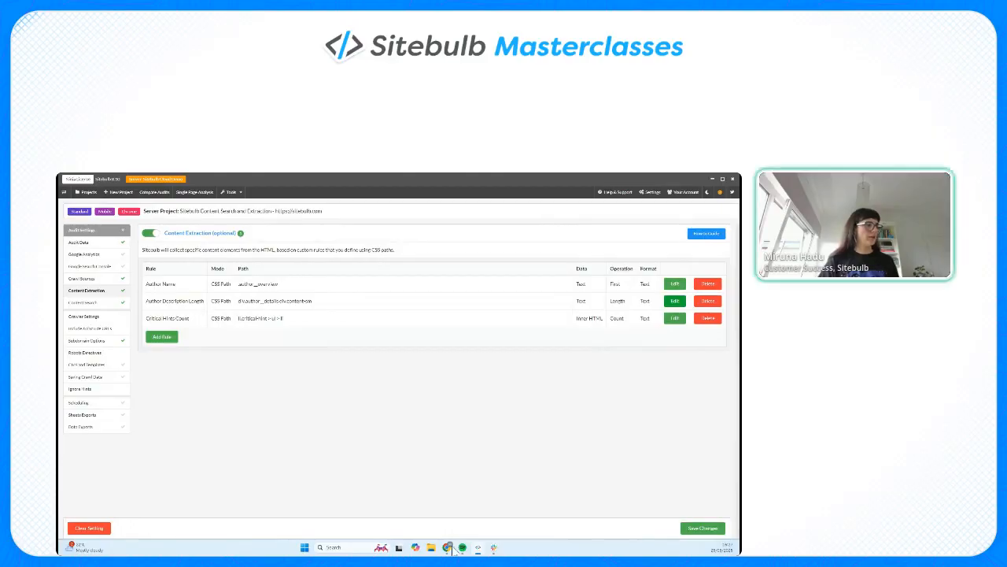
left_click(674, 303)
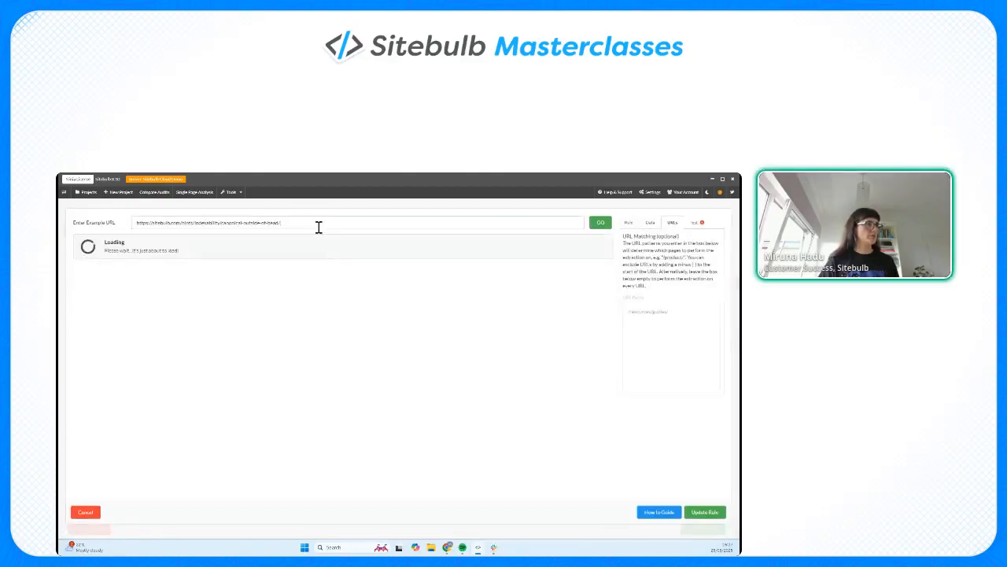
triple_click(319, 226)
key("super+v")
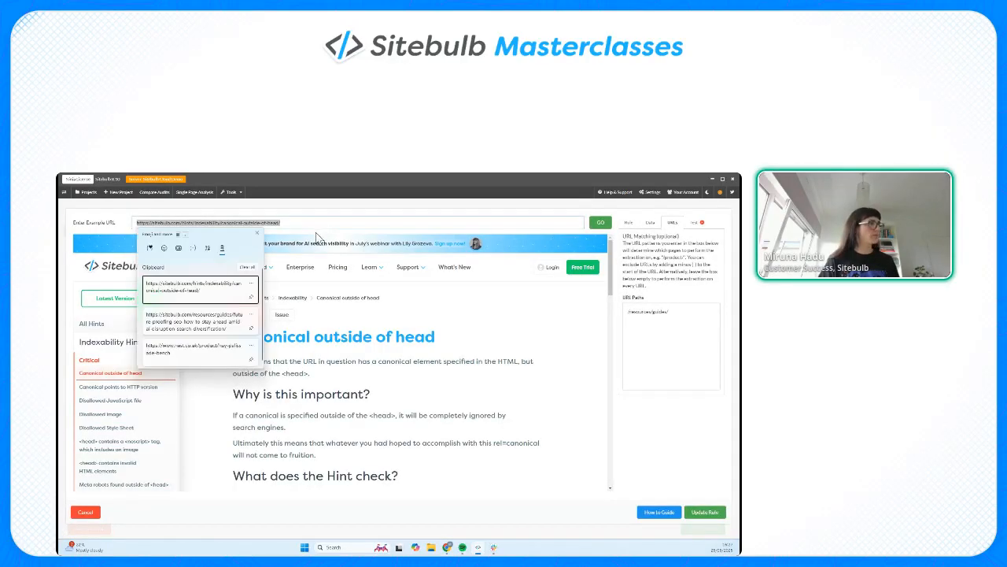
left_click(218, 322)
left_click(601, 222)
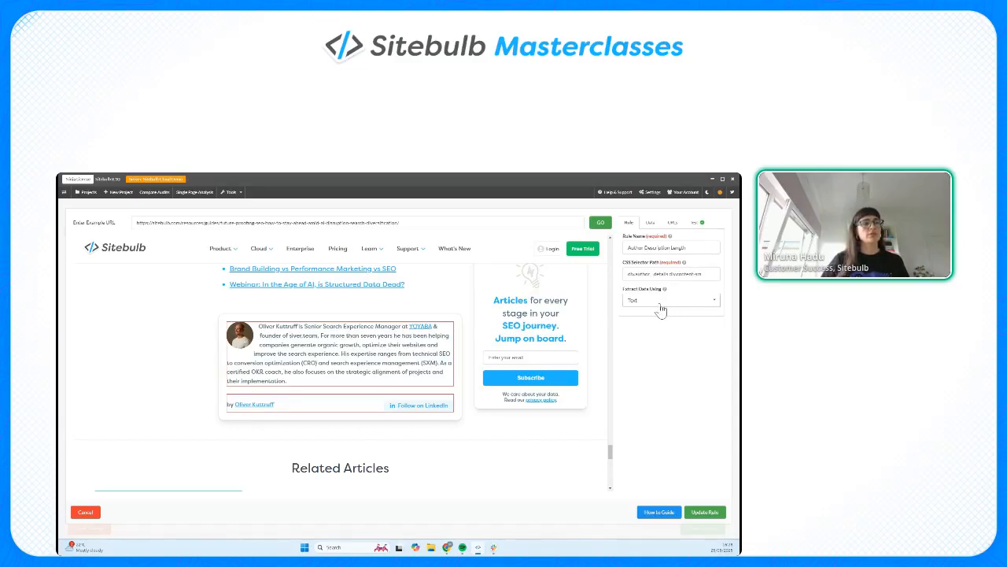
Examine the Author Description Length rule's data settings and the operations available besides Text character count.
left_click(650, 225)
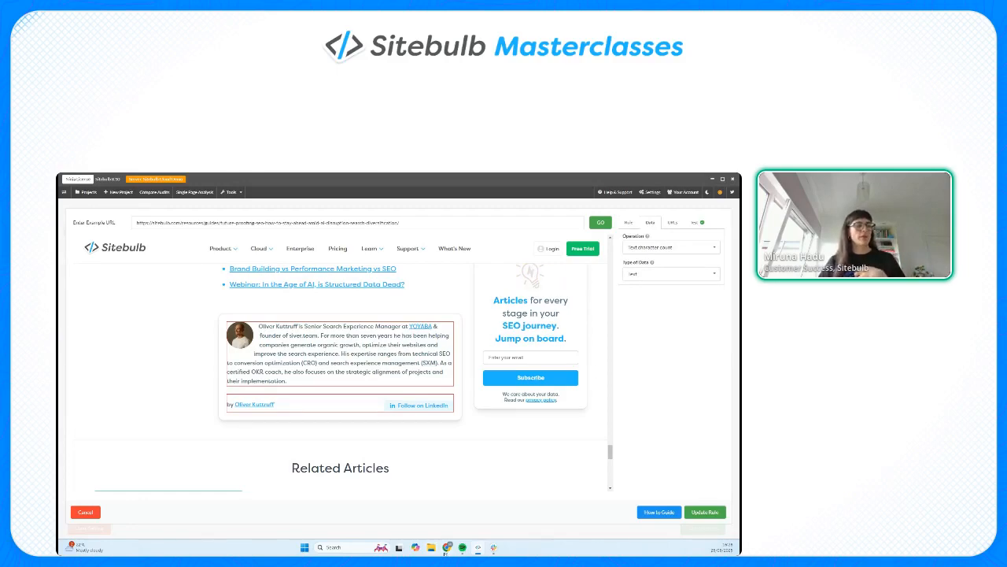
mouse_move(446, 548)
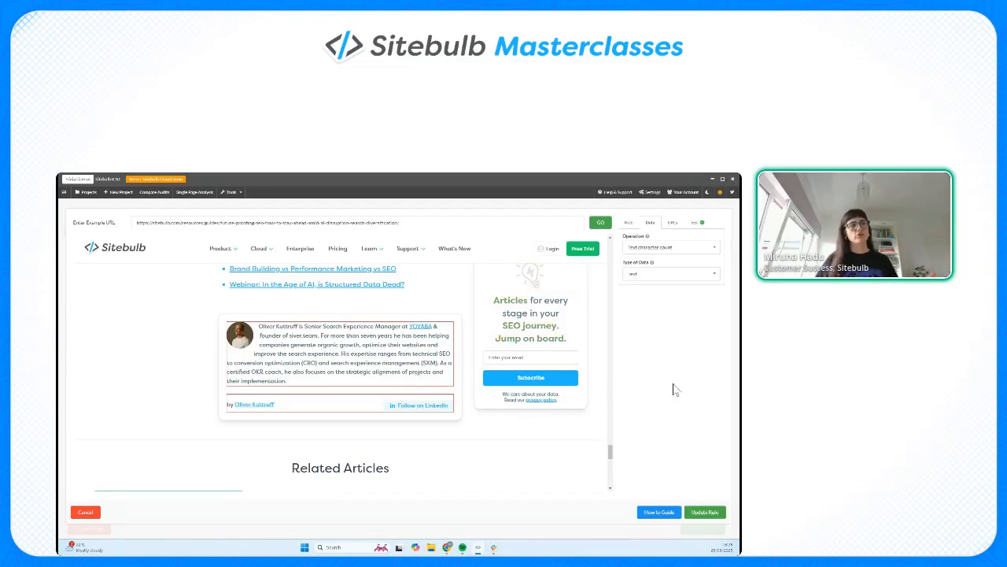
left_click(654, 247)
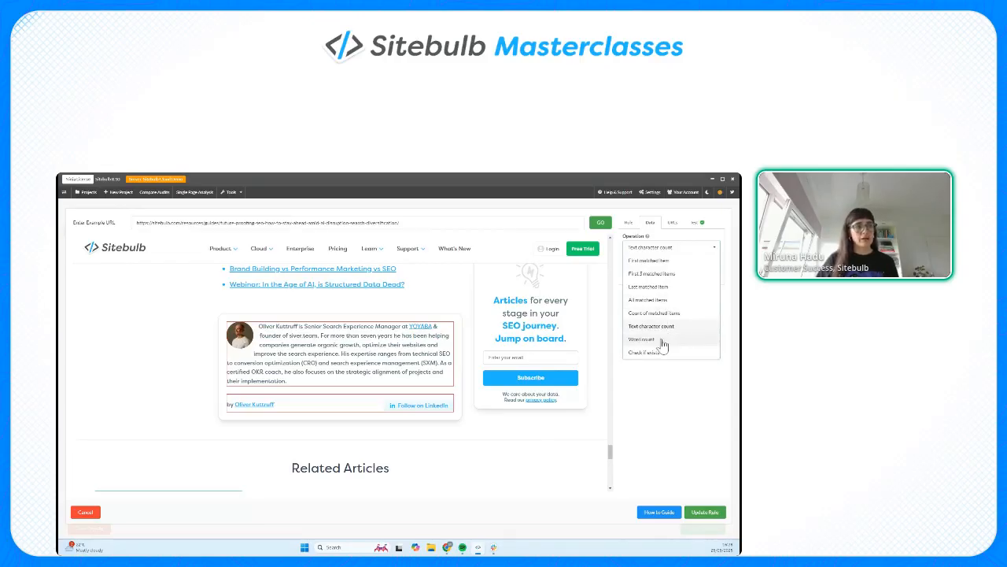
left_click(673, 385)
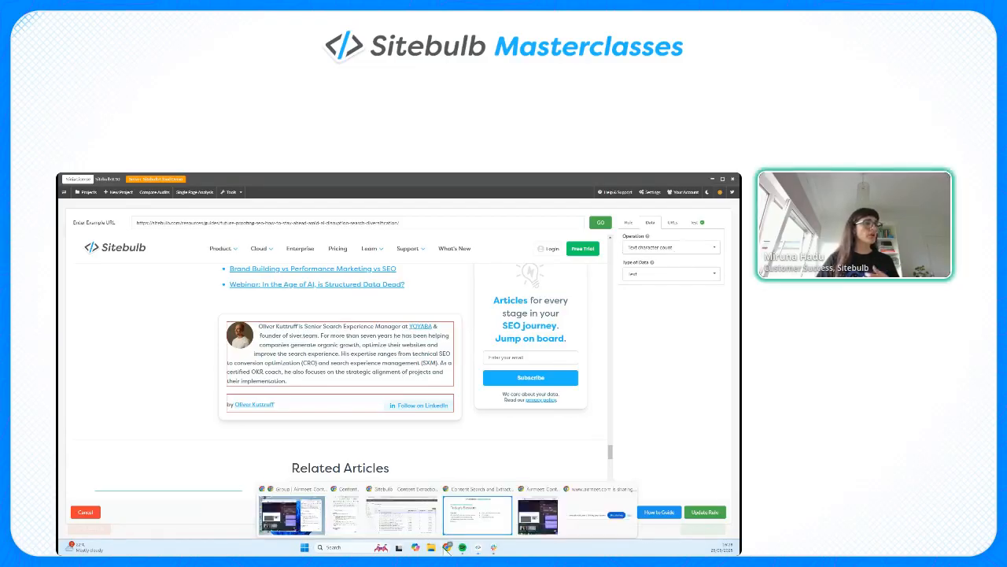
Switch to the browser's Content Extraction report, search its URLs for the copied Future-Proofing SEO article address, and clear the search.
left_click(401, 519)
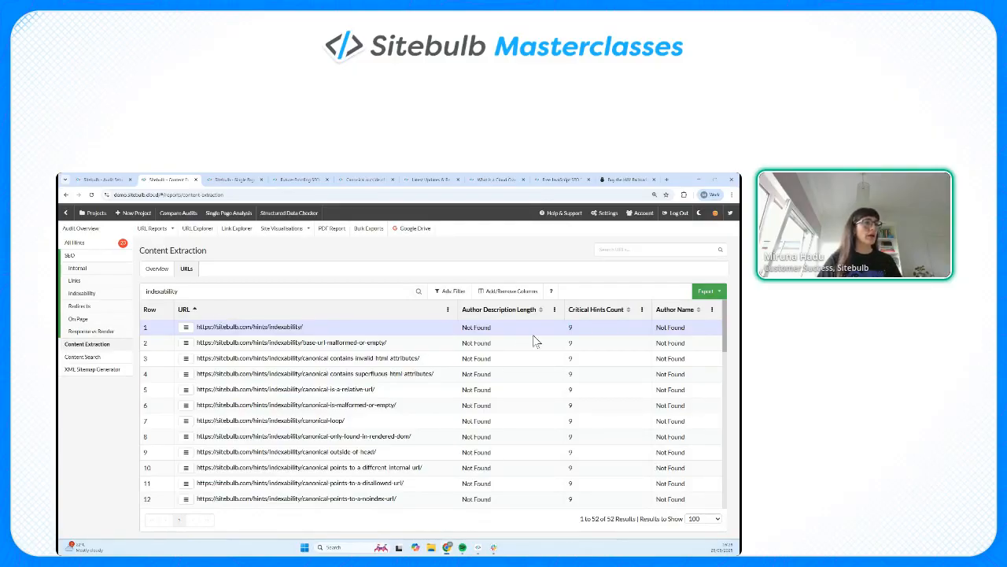
left_click_drag(359, 294, 134, 292)
key("BackSpace")
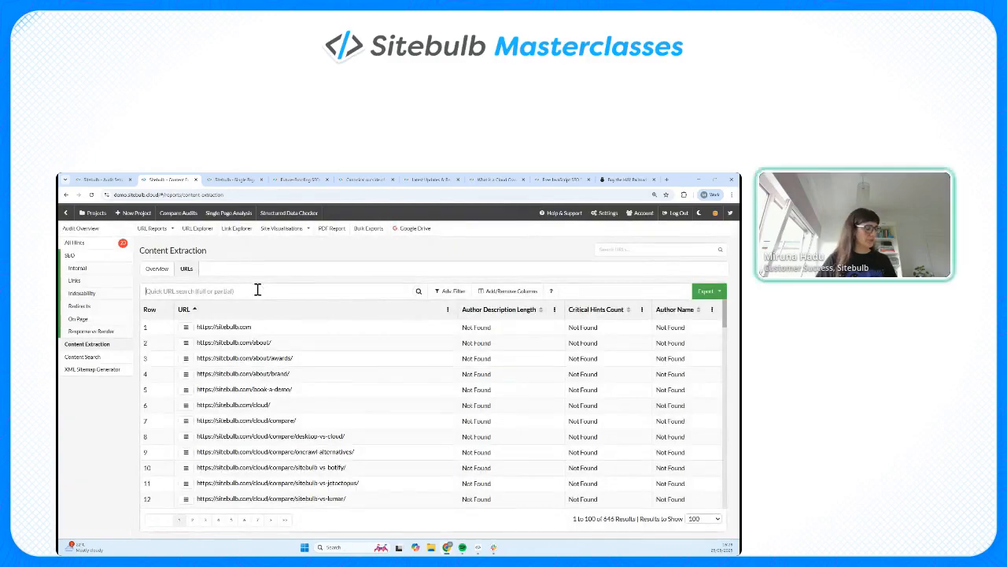
key("super+v")
left_click(213, 396)
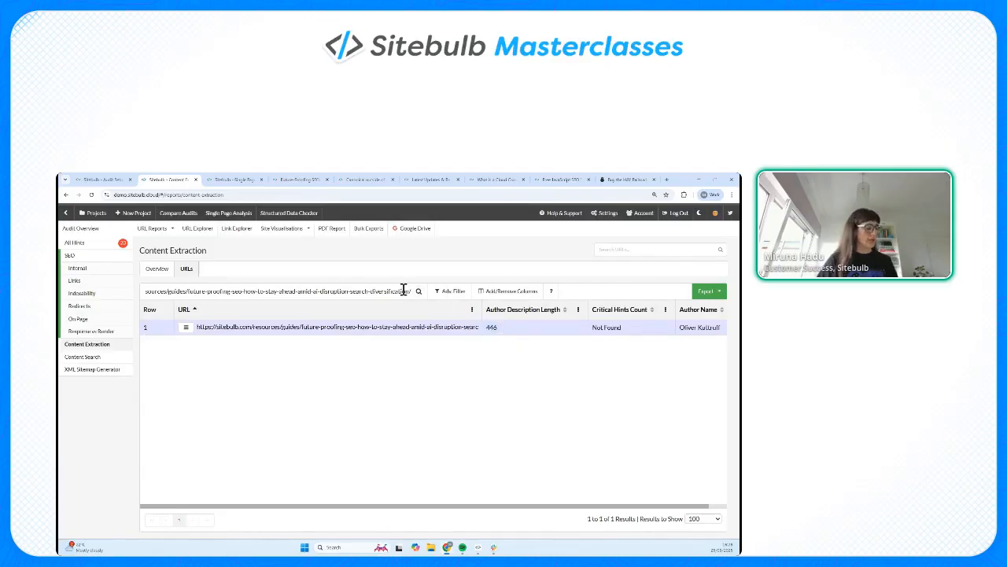
key("ctrl+a")
key("BackSpace")
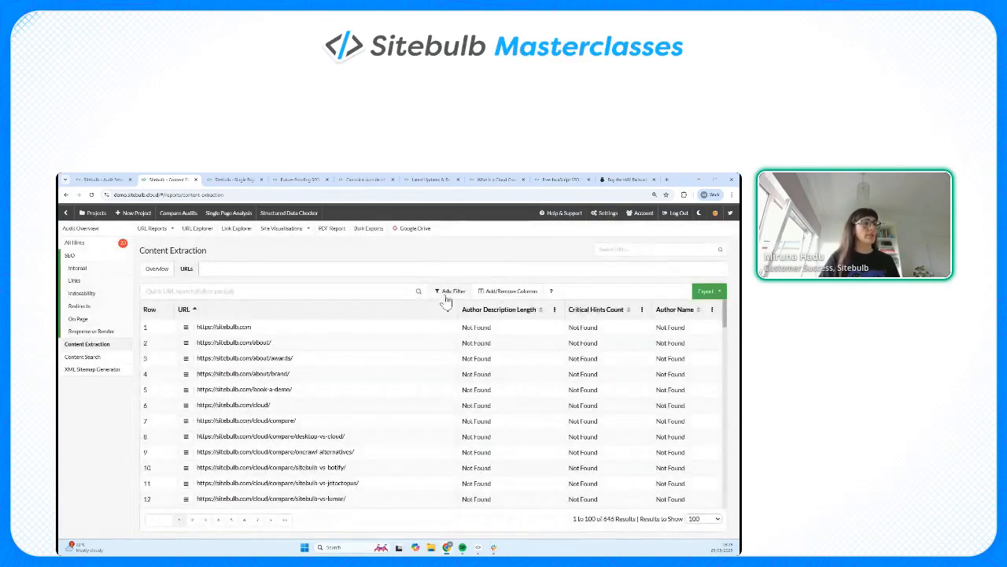
Apply an advanced filter to the Content Extraction URLs for Author Description Length Greater Than 250.
left_click(447, 292)
left_click(239, 348)
left_click(222, 376)
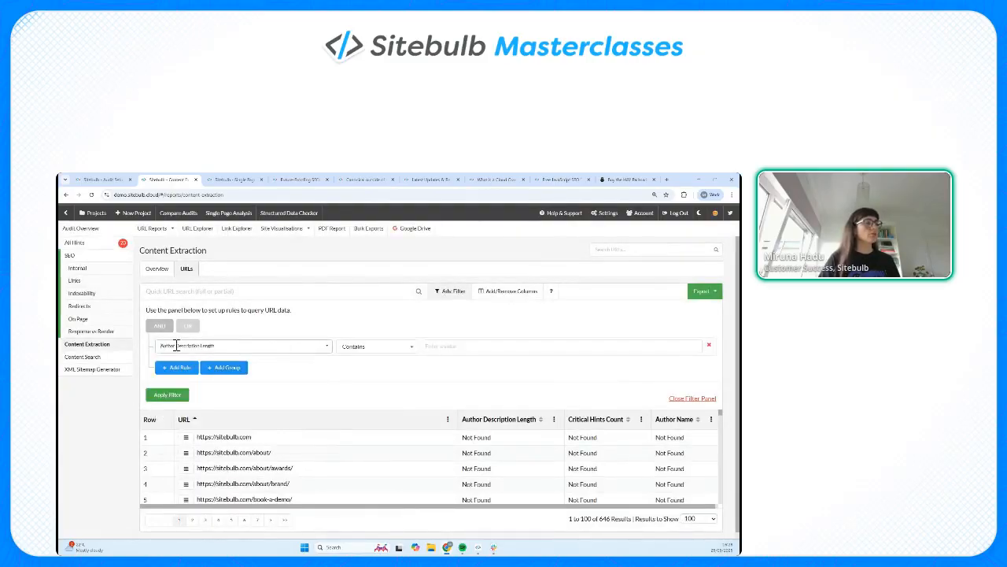
left_click(350, 349)
scroll(367, 406, "down", 1)
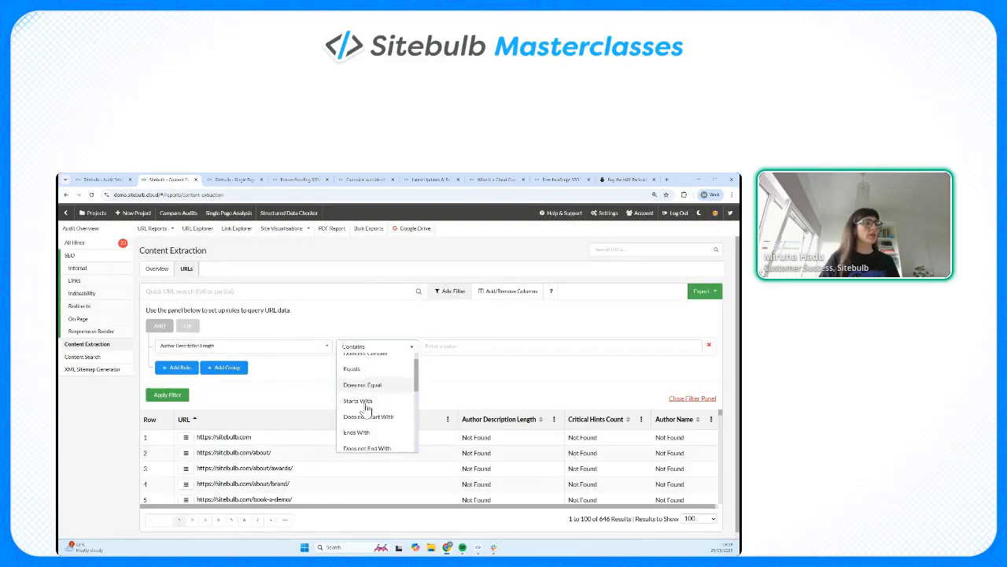
scroll(367, 405, "down", 5)
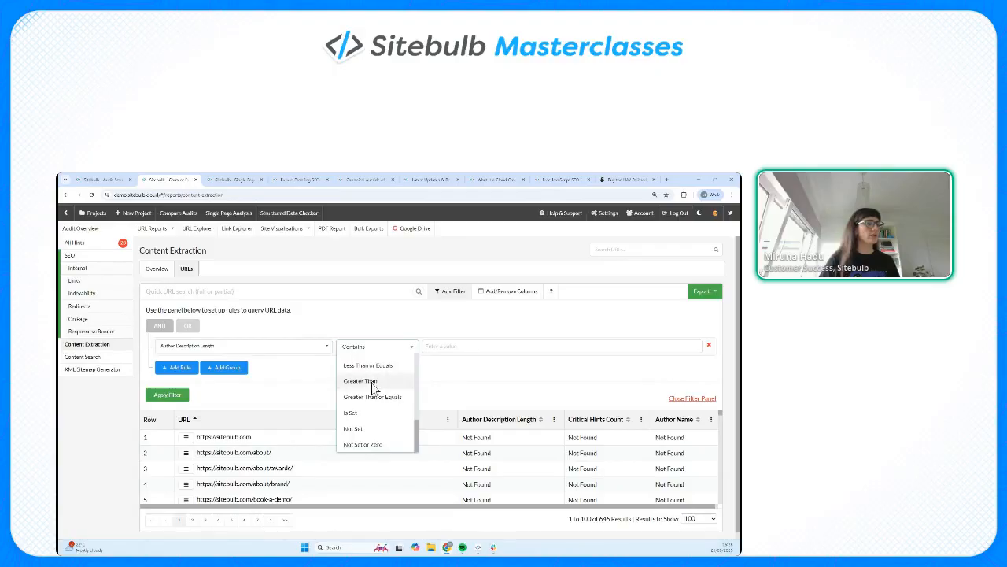
left_click(373, 382)
left_click(449, 345)
type("1")
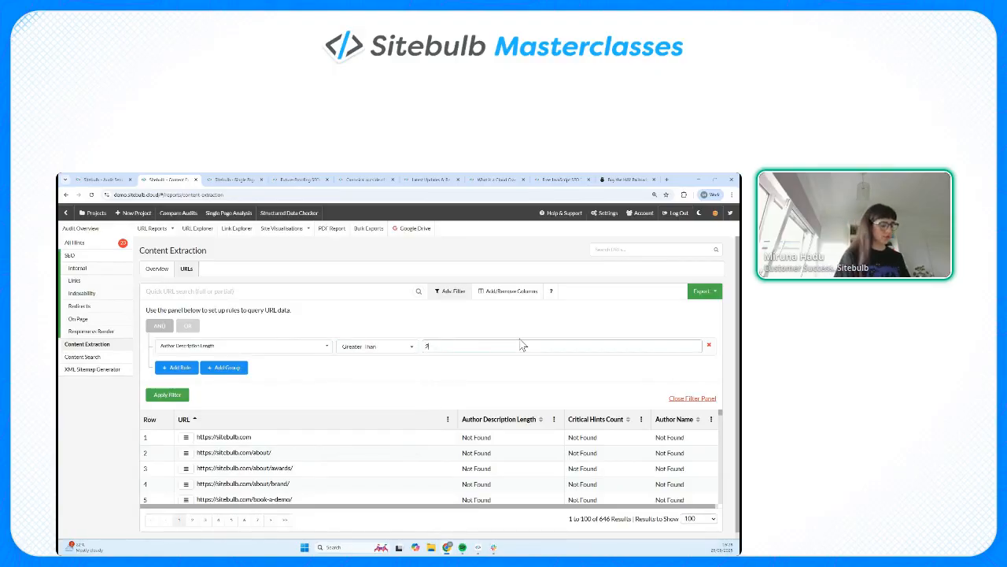
type("60")
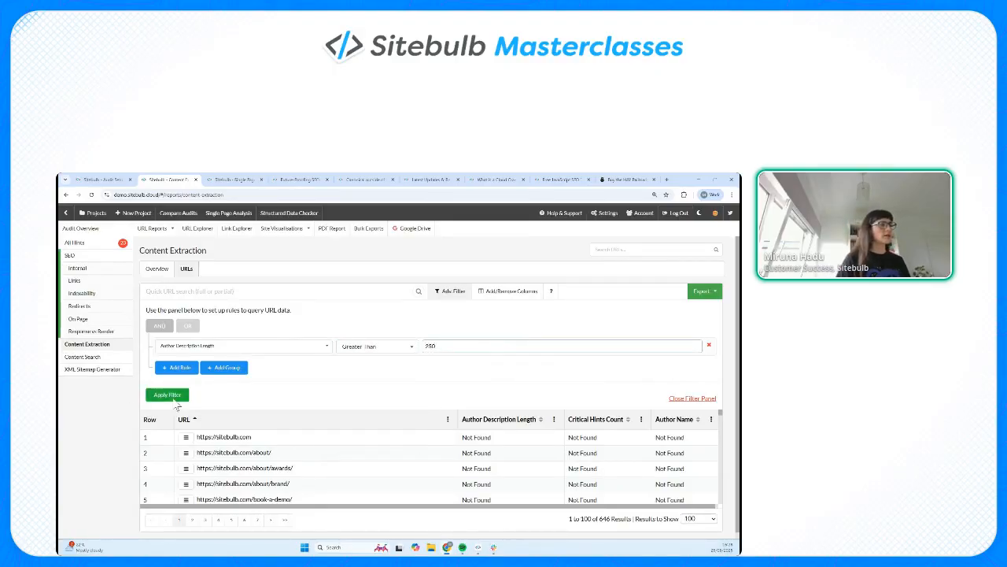
left_click(167, 394)
Review the author description lengths in the filtered URL list and examine the available export formats without exporting.
scroll(551, 445, "down", 10)
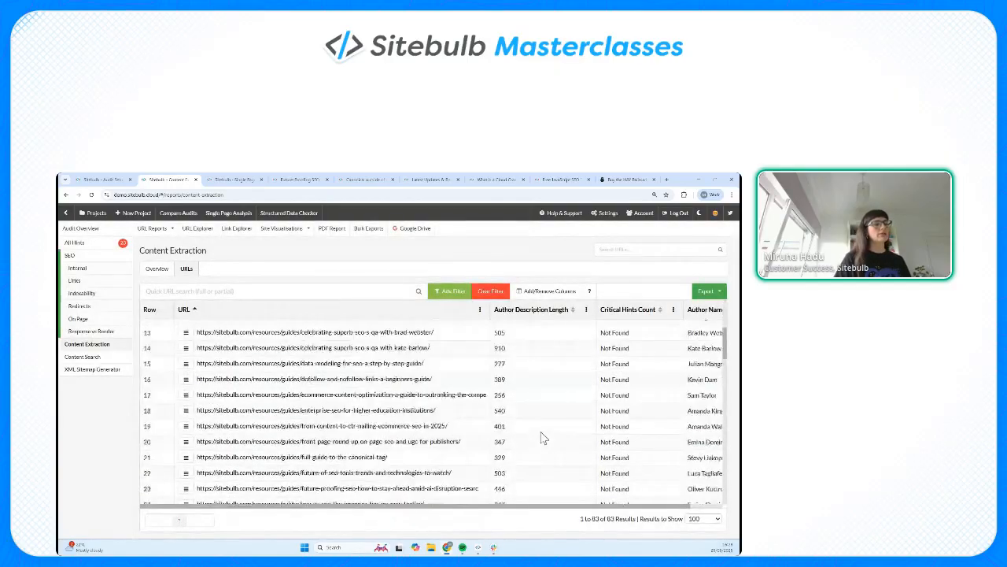
scroll(547, 436, "up", 10)
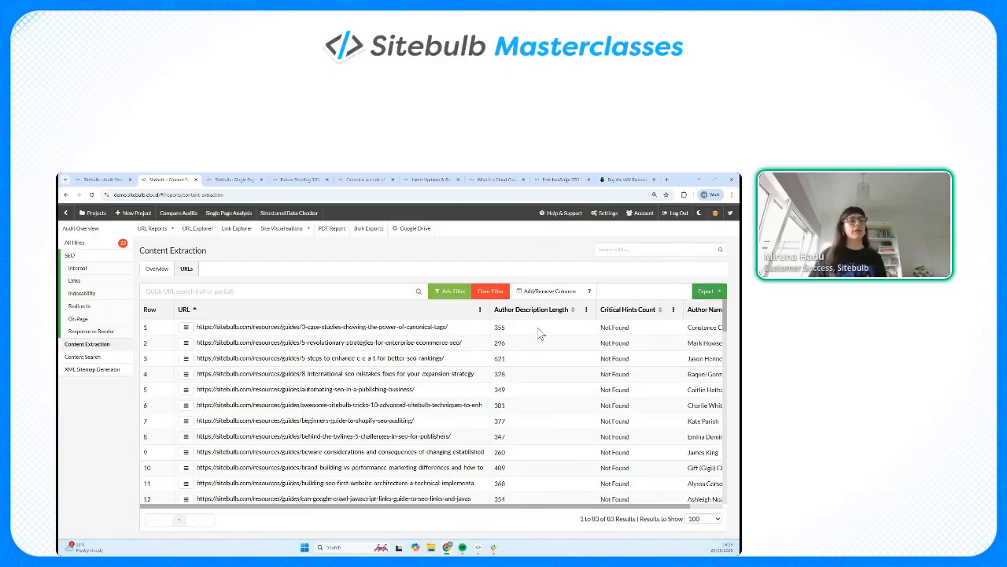
left_click(718, 292)
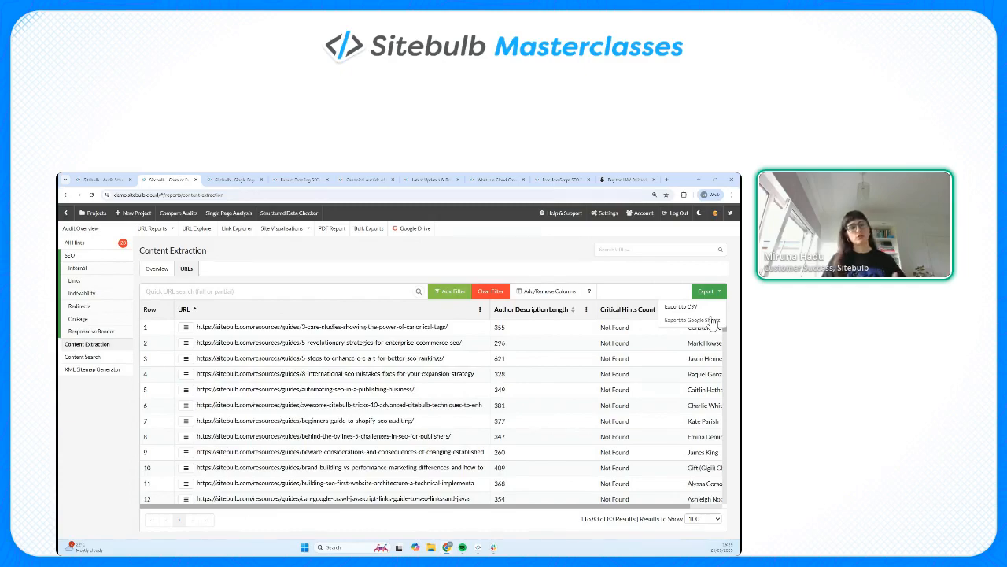
left_click(544, 380)
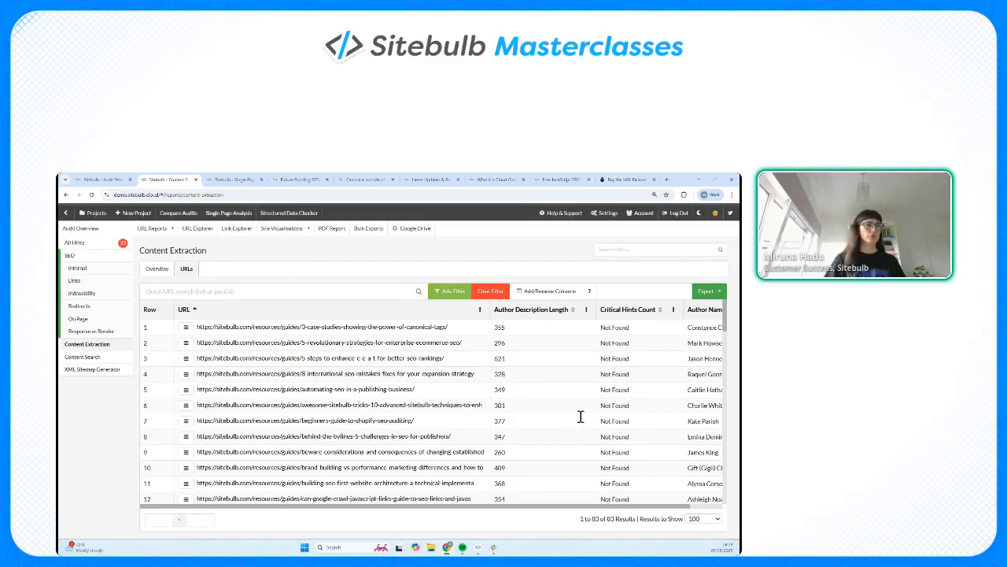
Return to the desktop app, check the Author Description Length rule's test result, and close the rule without saving.
left_click(478, 547)
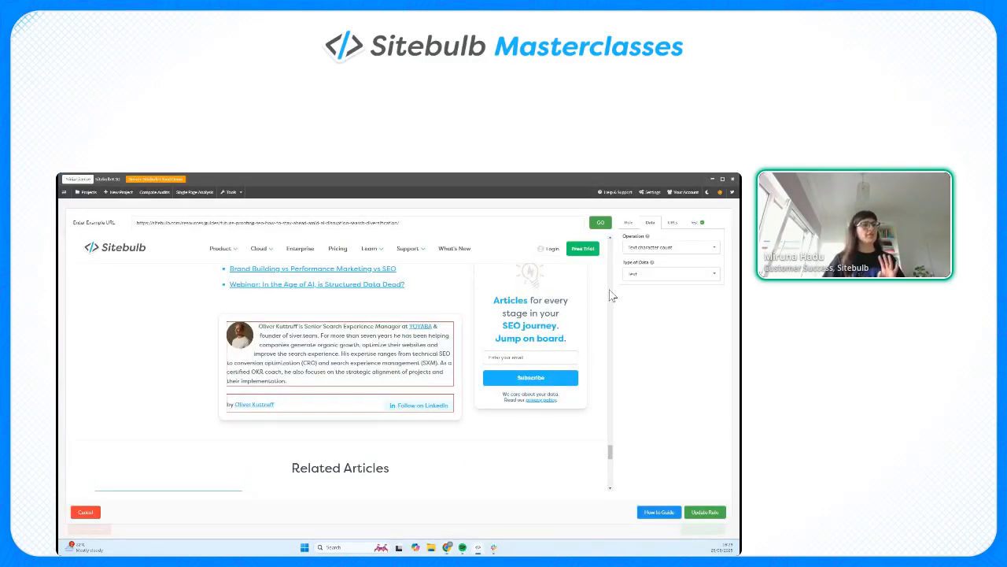
scroll(474, 336, "up", 2)
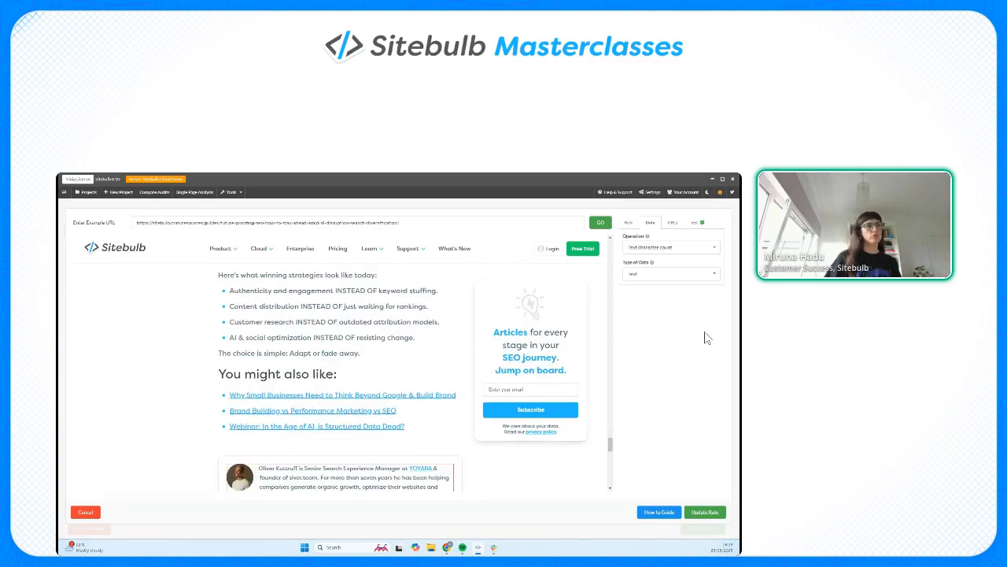
left_click(694, 222)
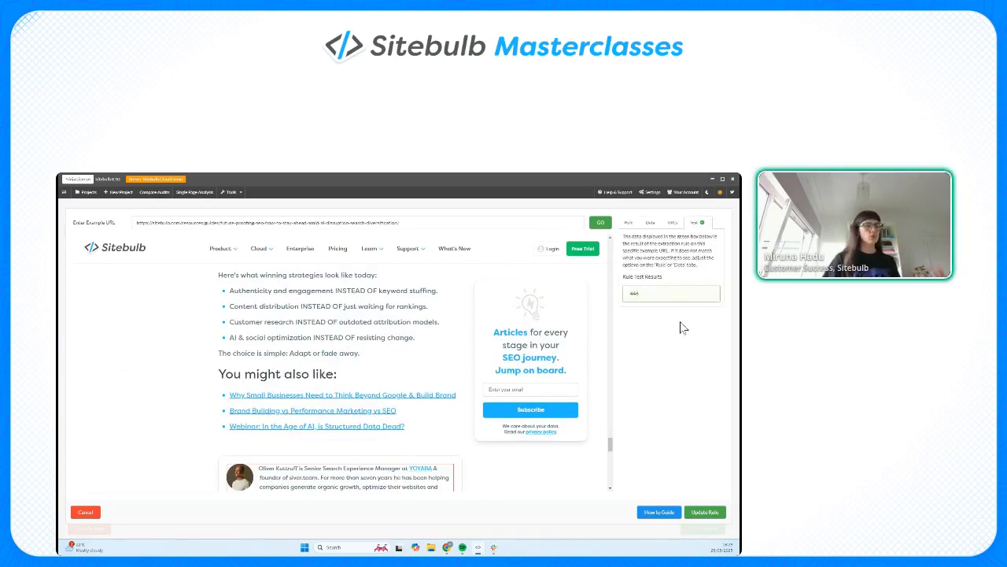
left_click(82, 512)
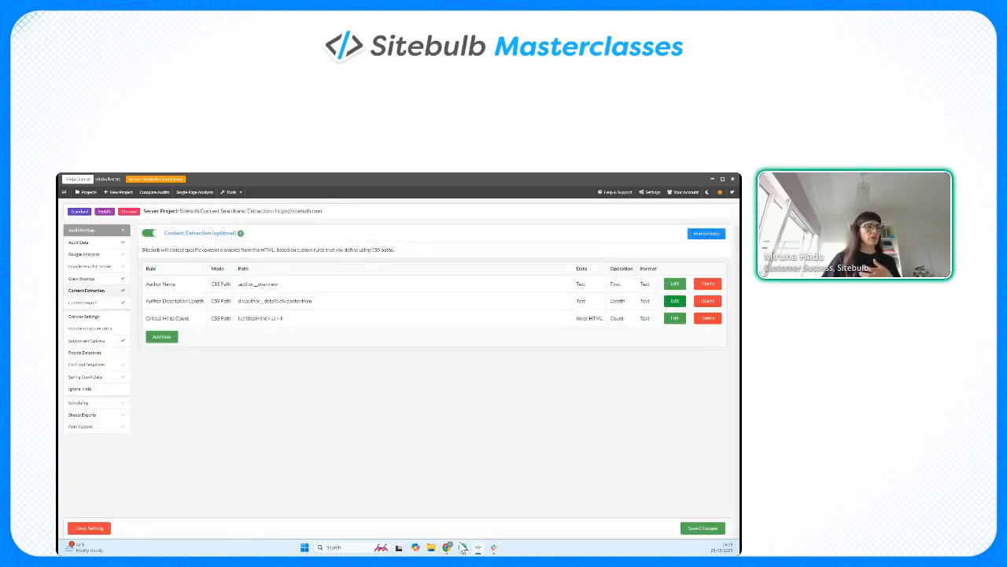
Switch back to the browser report and examine the Author Description Length totals in the Content Extraction overview.
mouse_move(447, 547)
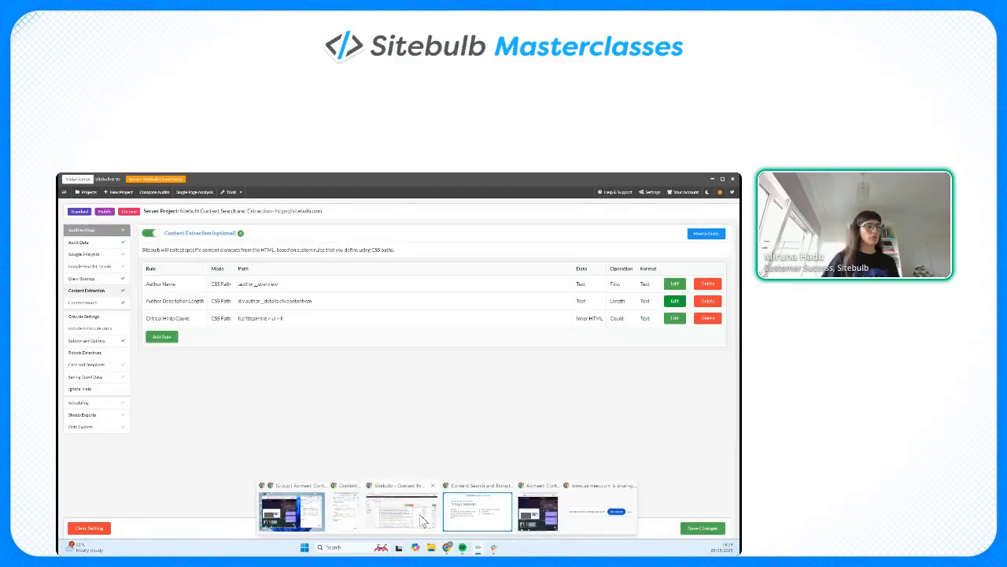
left_click(423, 521)
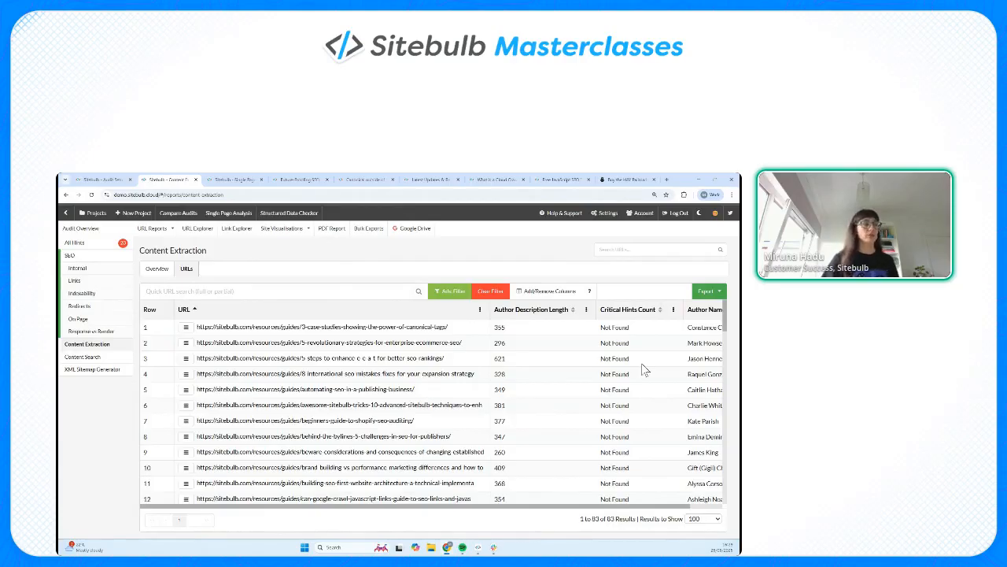
left_click(156, 269)
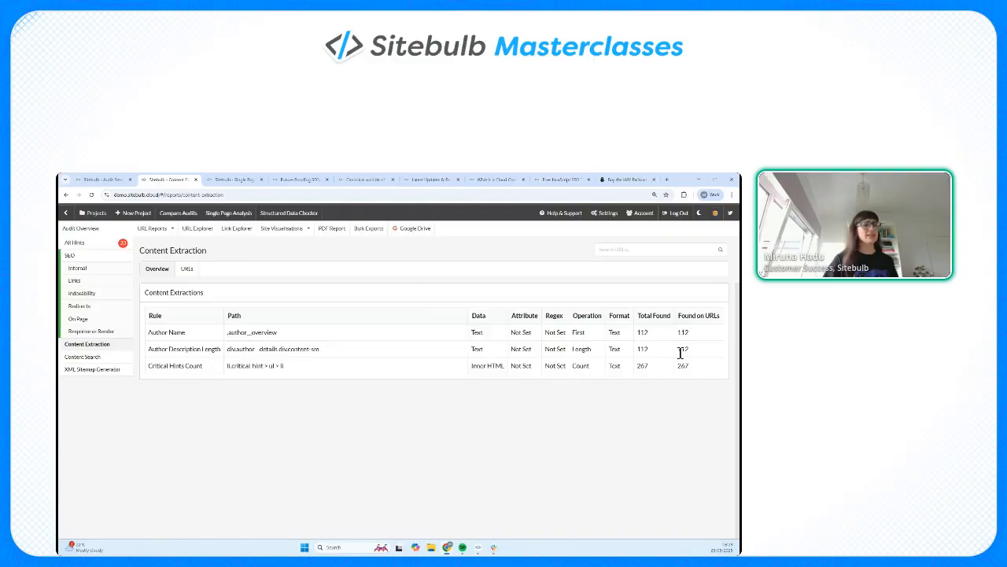
left_click_drag(634, 352, 725, 356)
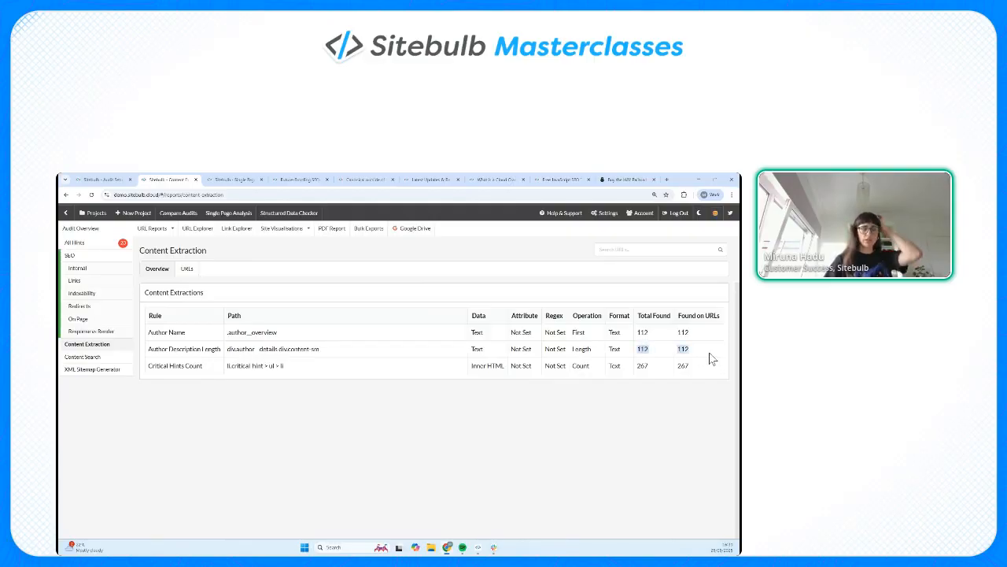
left_click(708, 359)
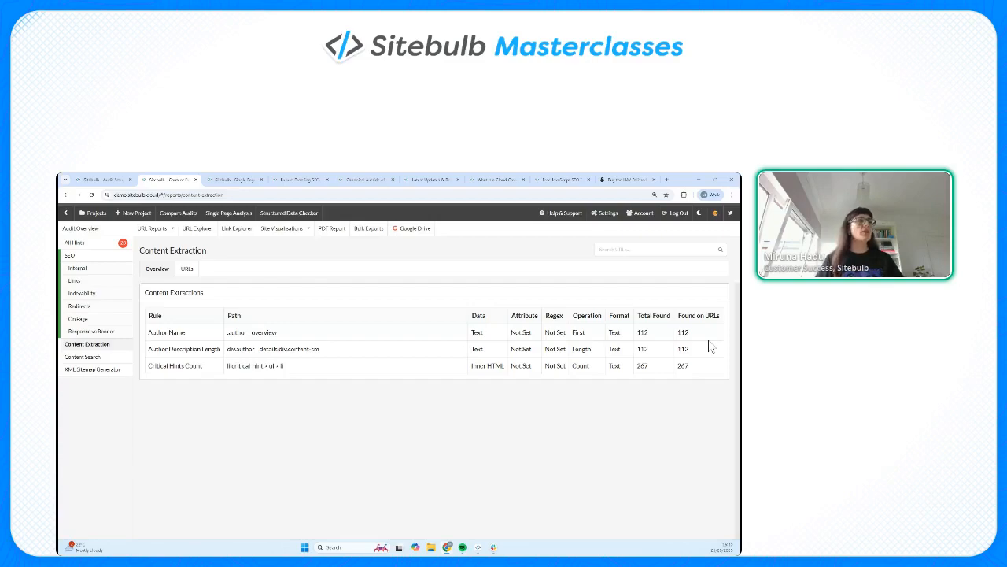
In the cloud project's audit setup, discard the blank extraction rule and examine the Crawler Type options in Crawler Settings.
left_click(115, 181)
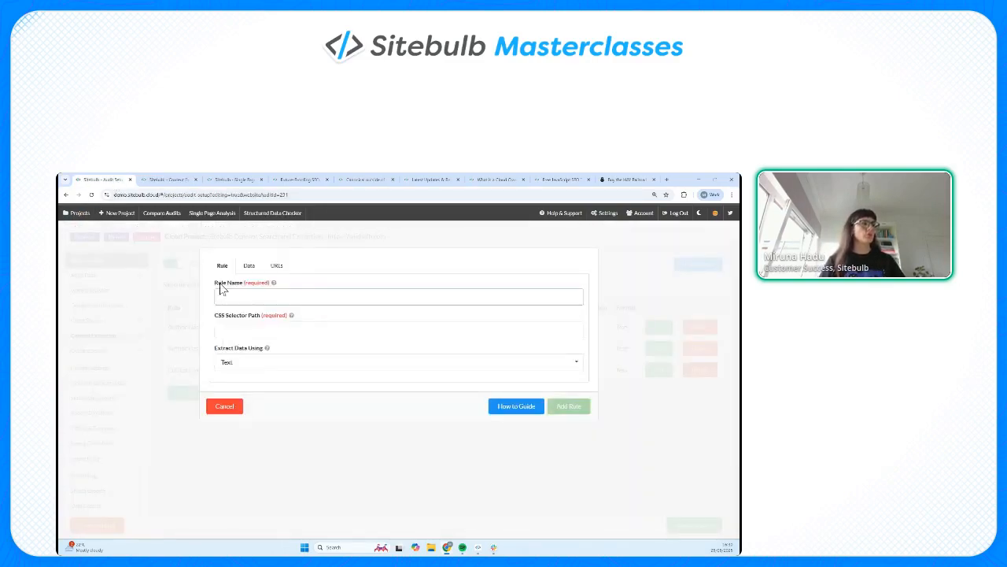
left_click(222, 293)
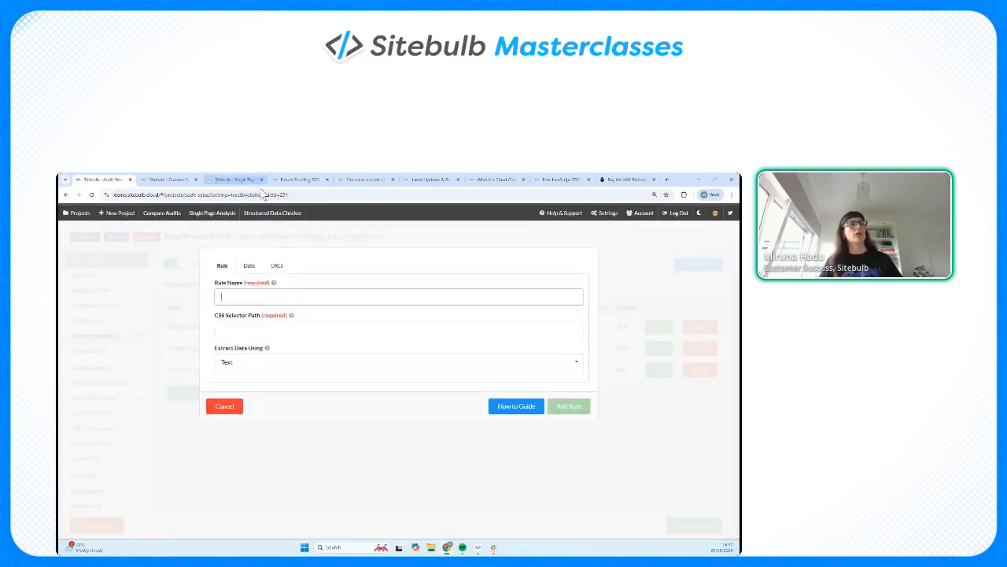
left_click(230, 406)
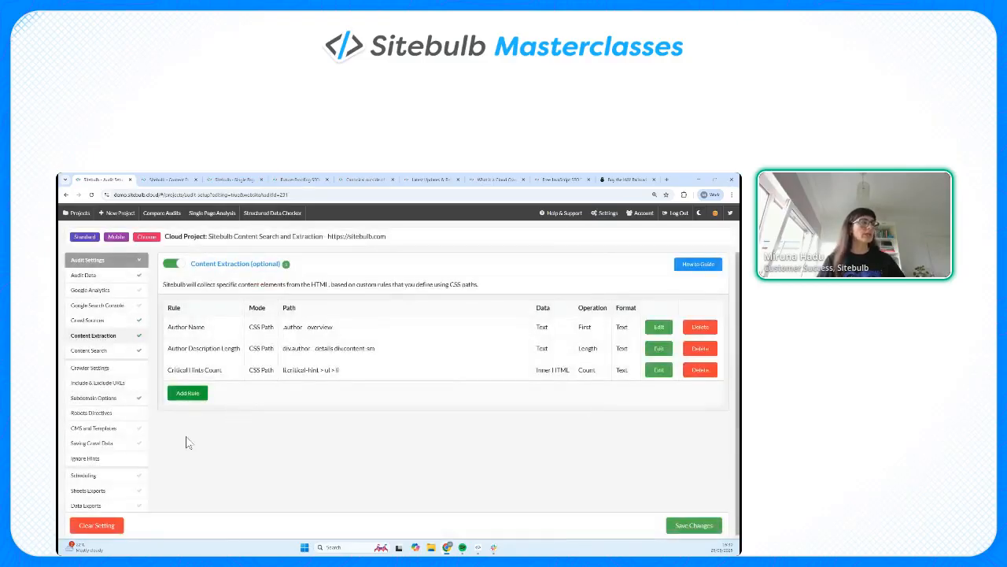
left_click(125, 367)
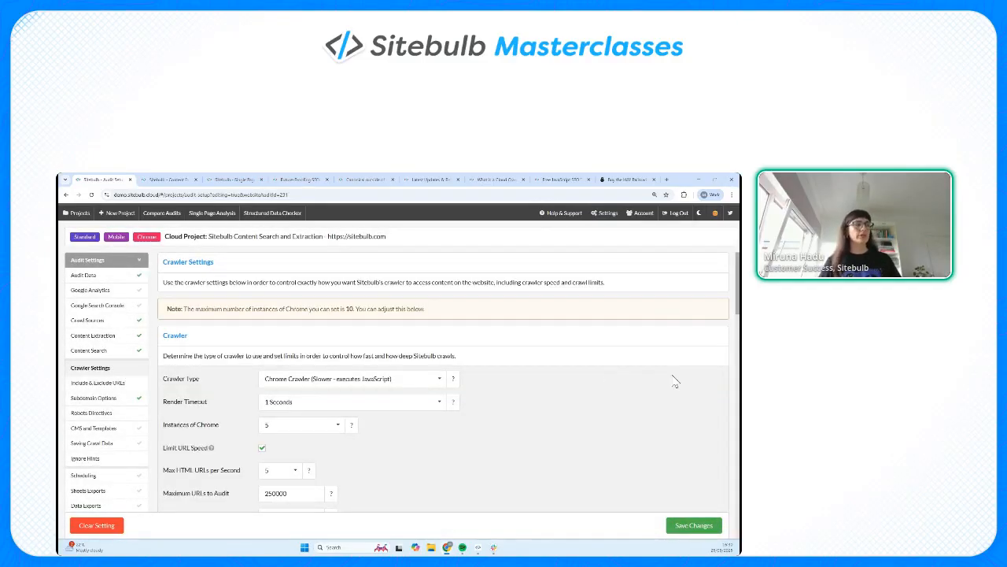
left_click(410, 385)
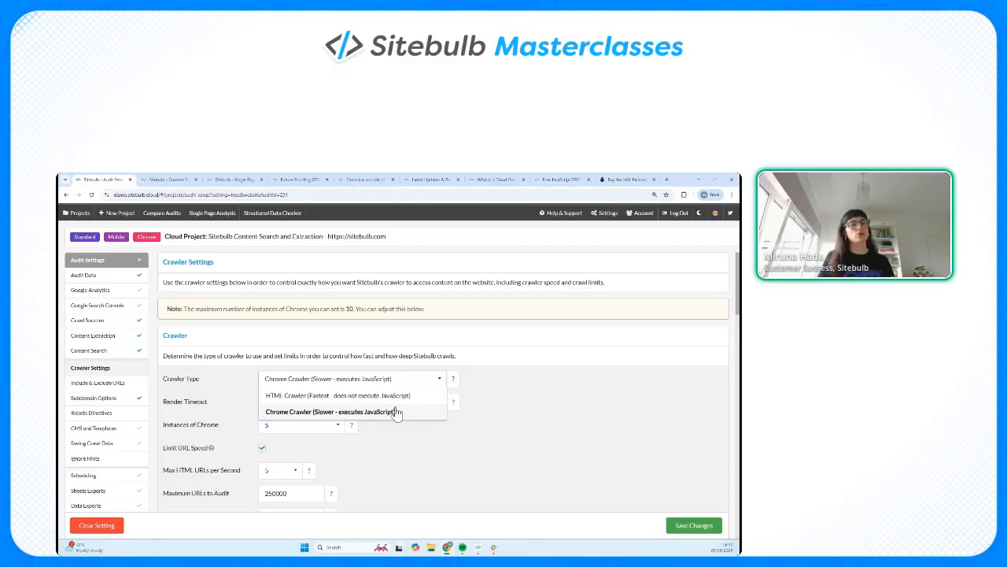
Examine the Response vs Rendered DOM comparison for the HAY Palissade bench page in Single Page Analysis.
left_click(233, 180)
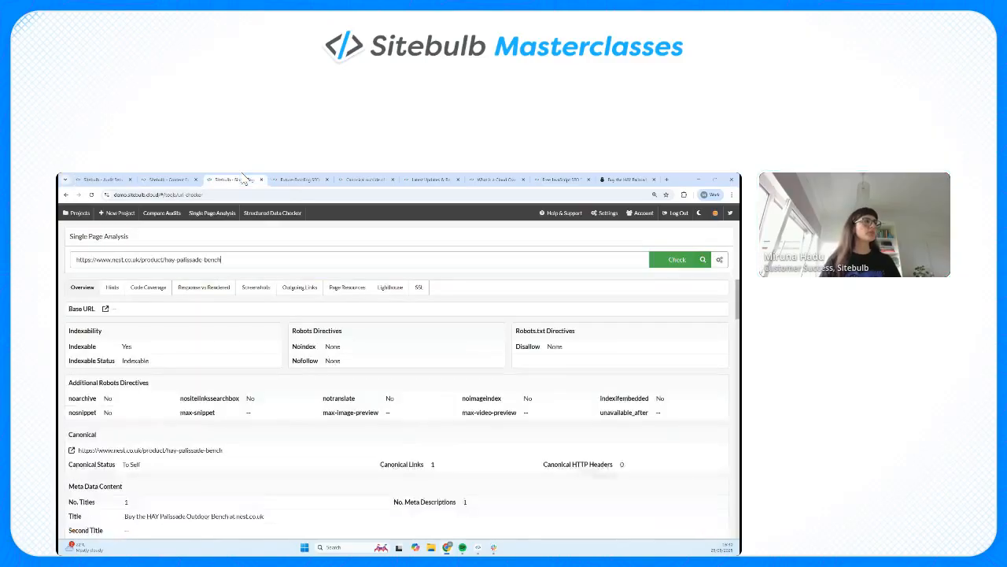
left_click(201, 289)
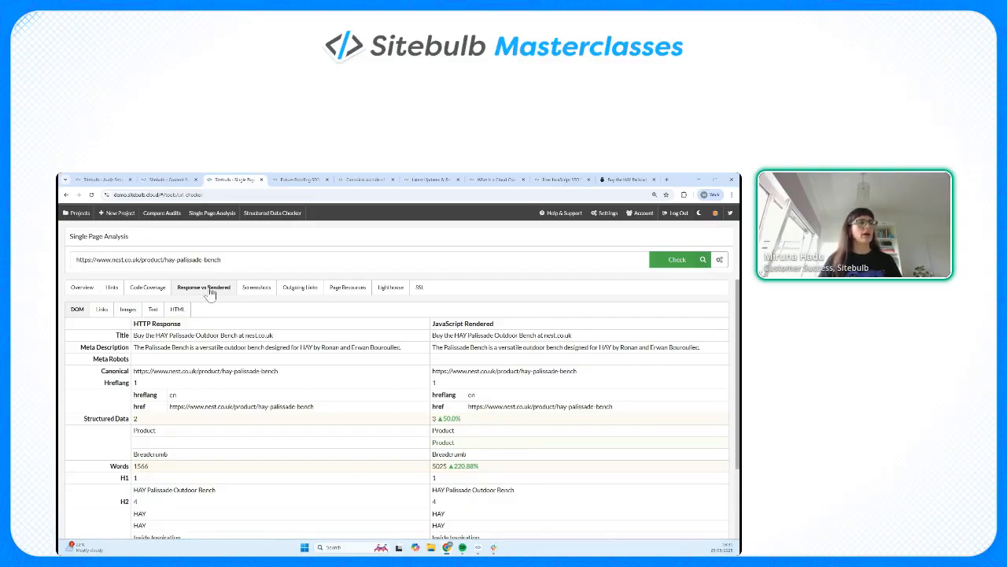
scroll(353, 404, "down", 3)
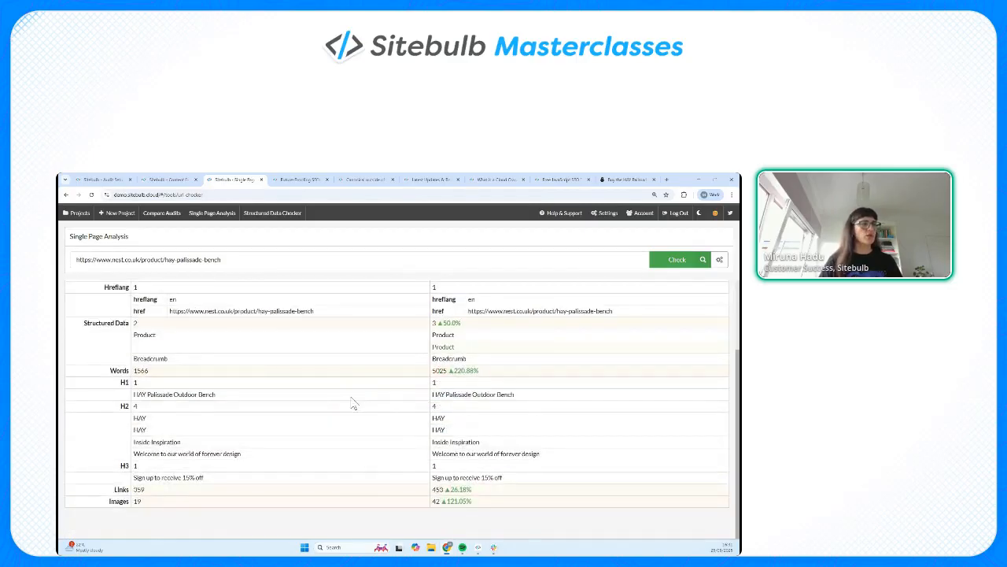
scroll(467, 425, "up", 3)
scroll(469, 418, "down", 3)
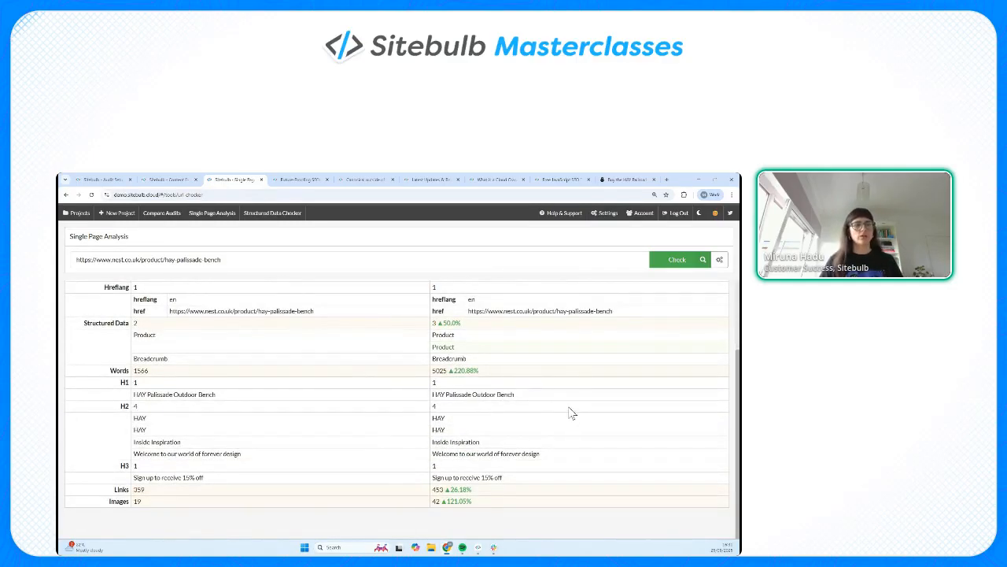
scroll(248, 394, "up", 1)
scroll(251, 365, "down", 1)
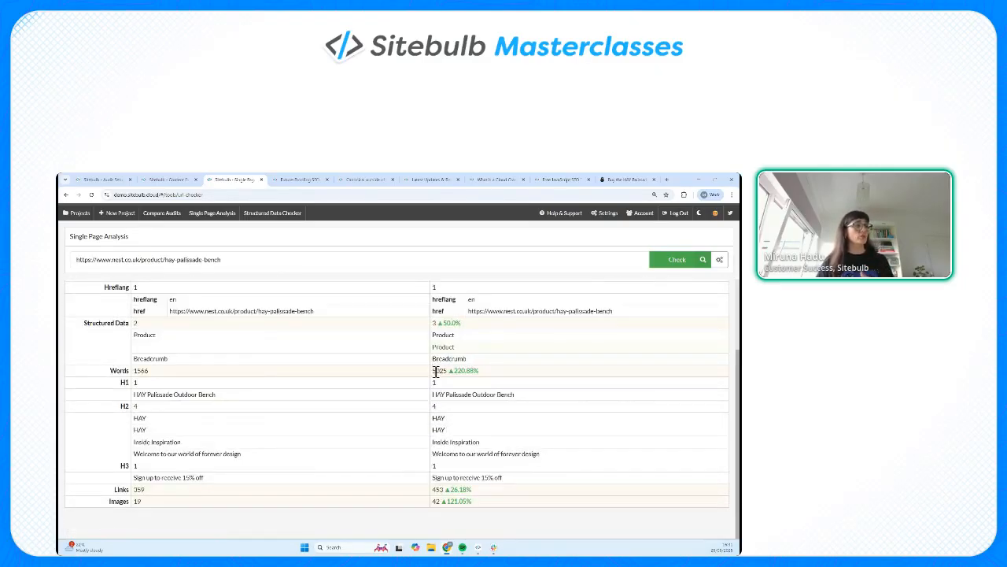
scroll(551, 454, "up", 3)
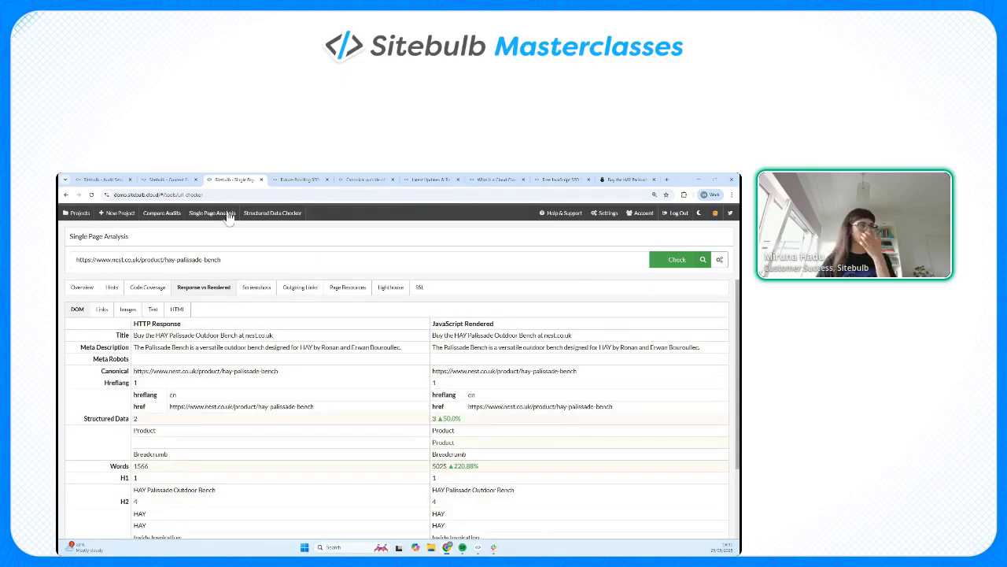
Return to the audit setup's Crawler Settings and close the Crawler Type options, keeping Chrome Crawler selected.
left_click(167, 179)
left_click(96, 178)
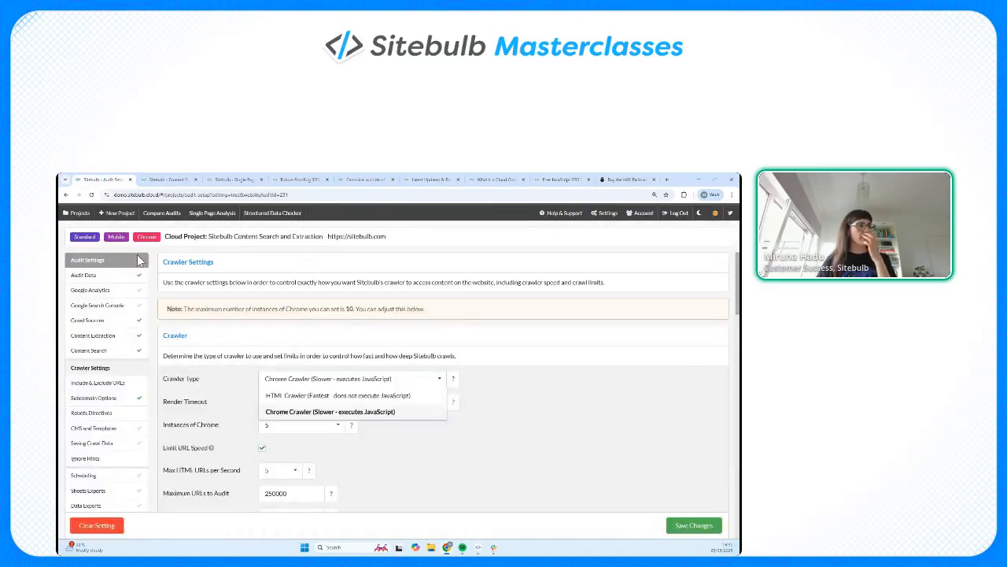
left_click(538, 434)
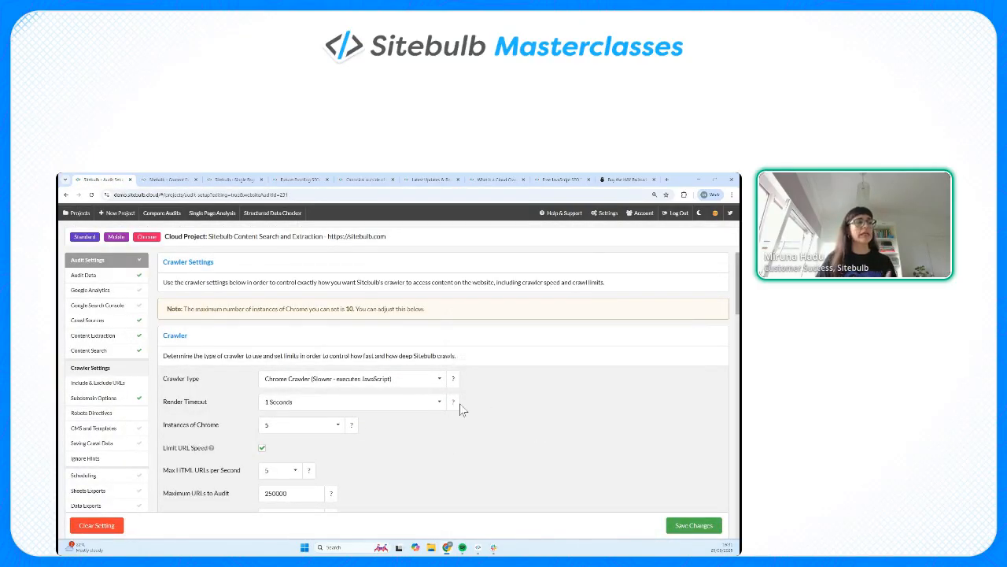
Open a blank extraction rule in the cloud project's Content Extraction settings and place the cursor in its CSS Selector Path.
mouse_move(464, 409)
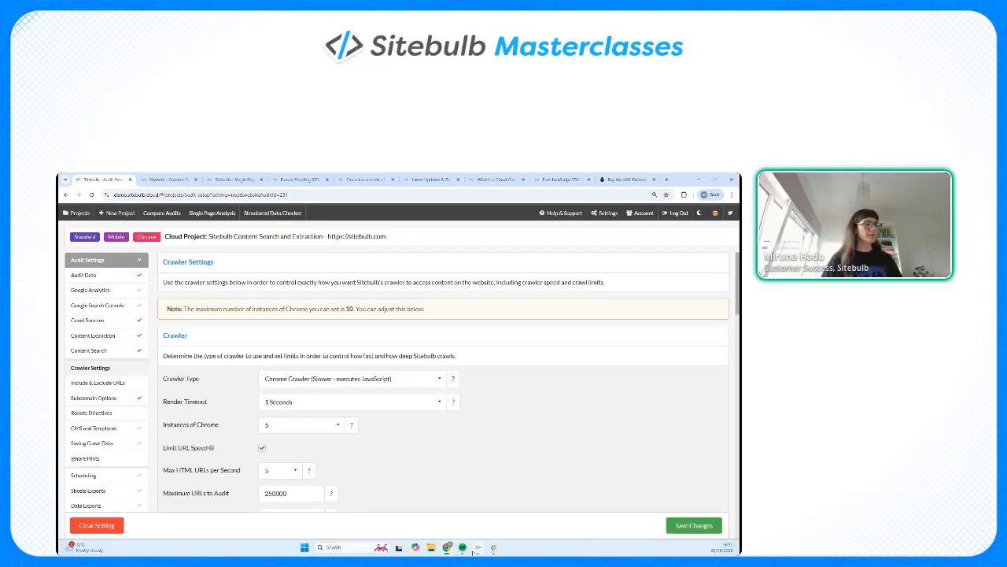
mouse_move(476, 552)
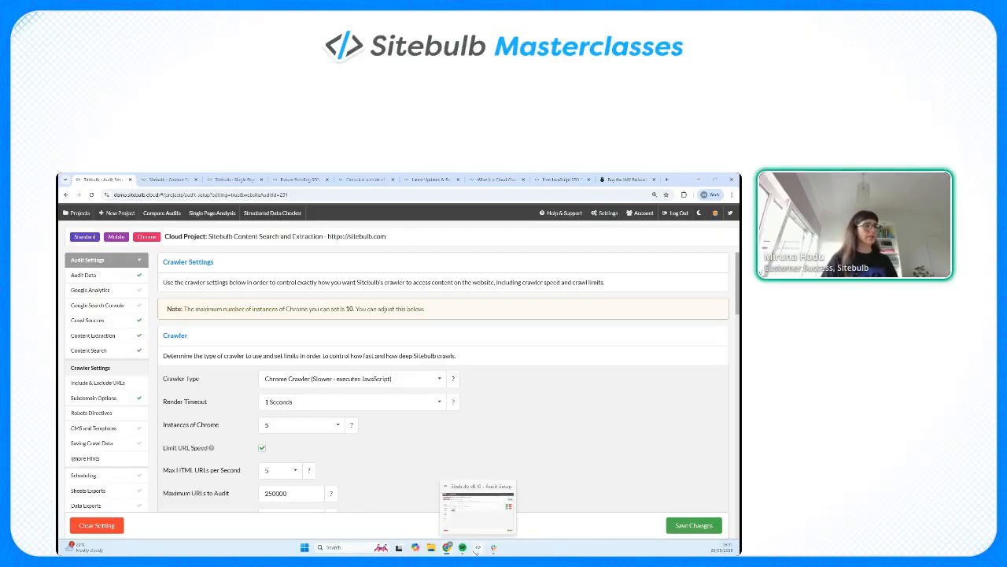
left_click(181, 180)
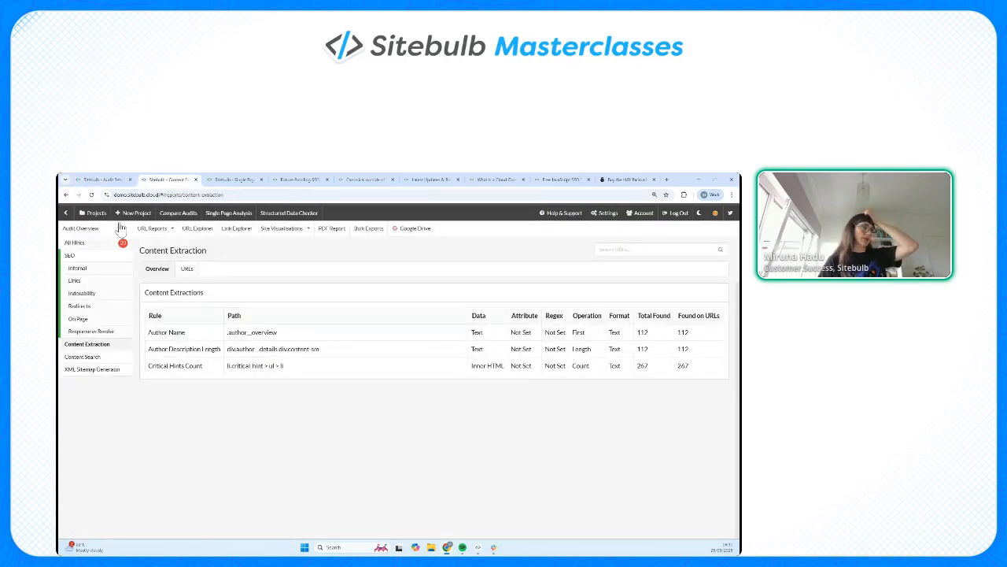
left_click(102, 180)
left_click(110, 334)
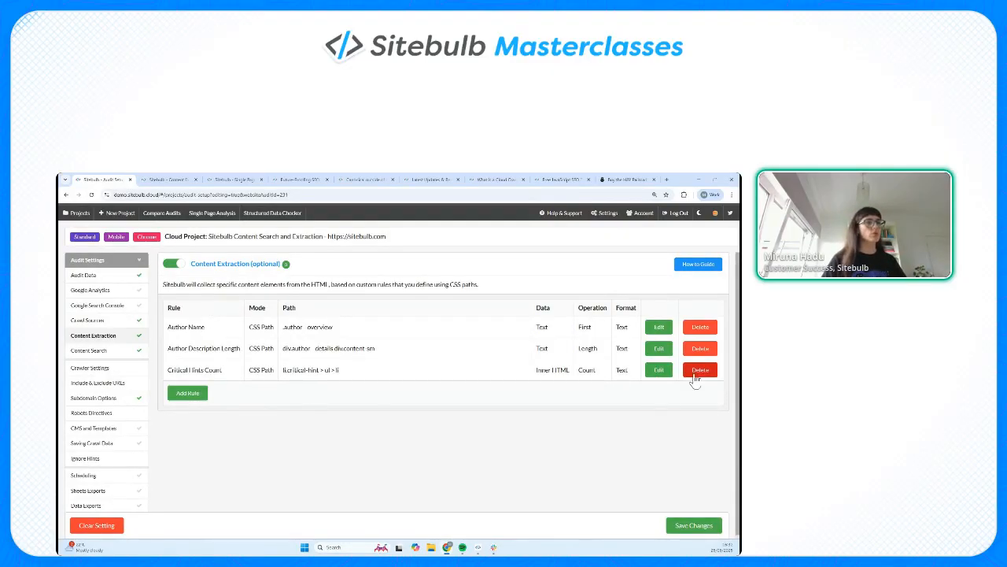
left_click(206, 394)
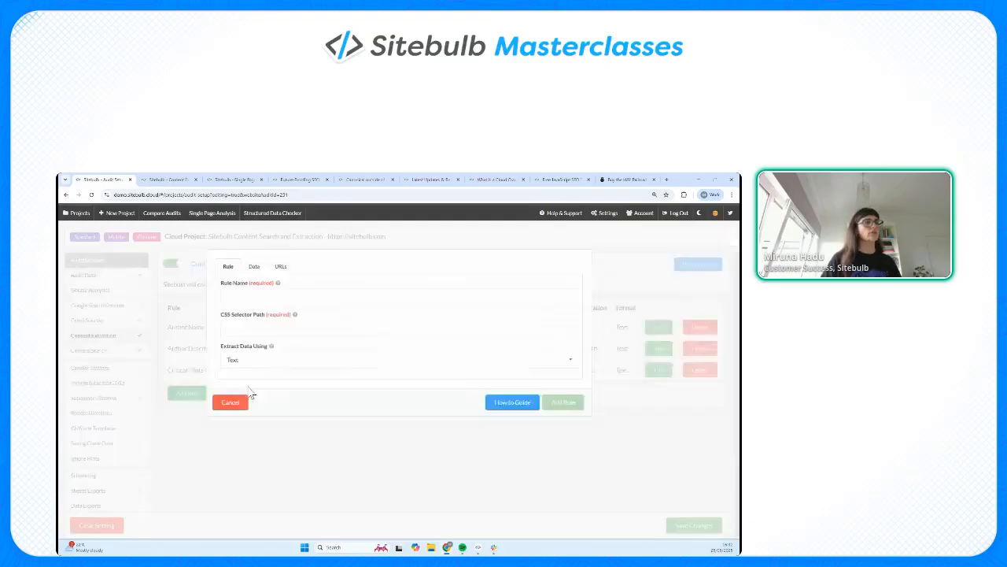
left_click(376, 336)
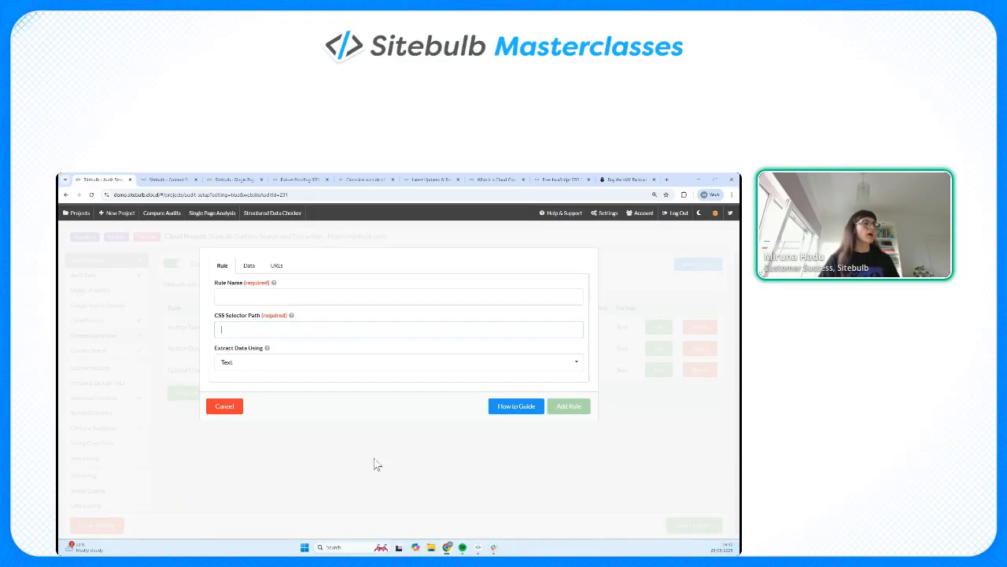
Switch to the Sitebulb desktop app, start a new Content Extraction rule and load the nest.co.uk HAY Palissade bench page as its example URL.
left_click(478, 549)
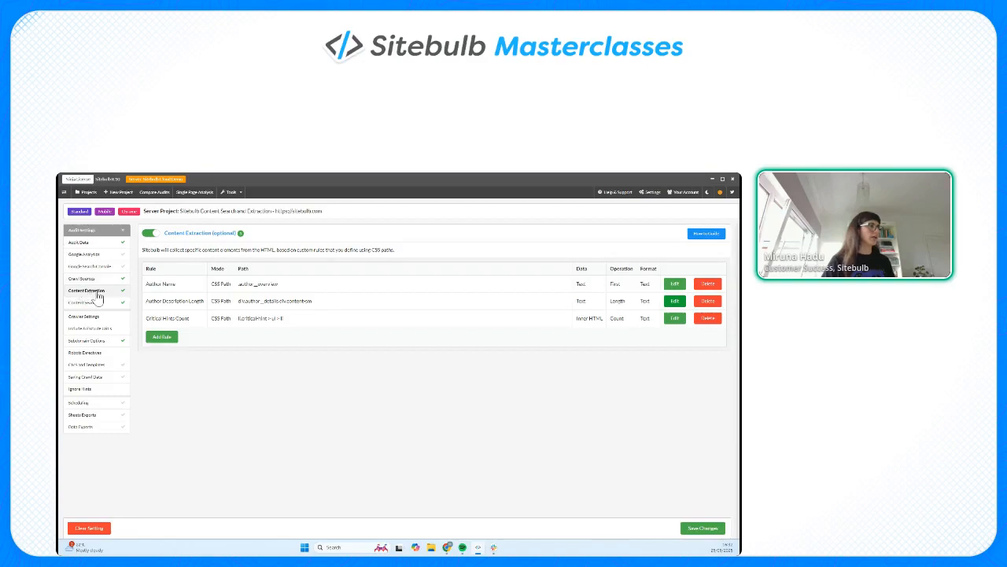
left_click(161, 337)
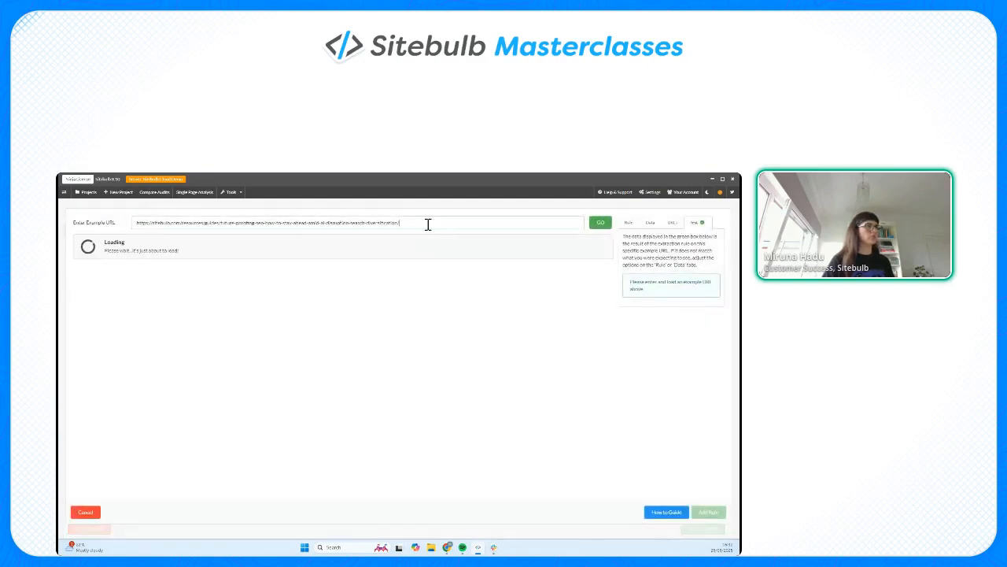
left_click_drag(427, 224, 120, 226)
key("super+v")
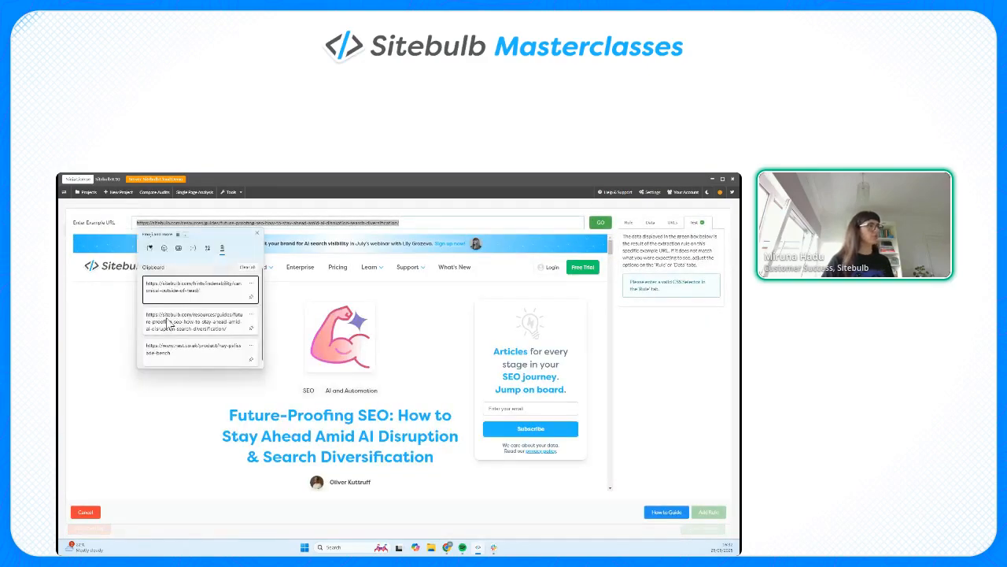
left_click(203, 350)
left_click(596, 224)
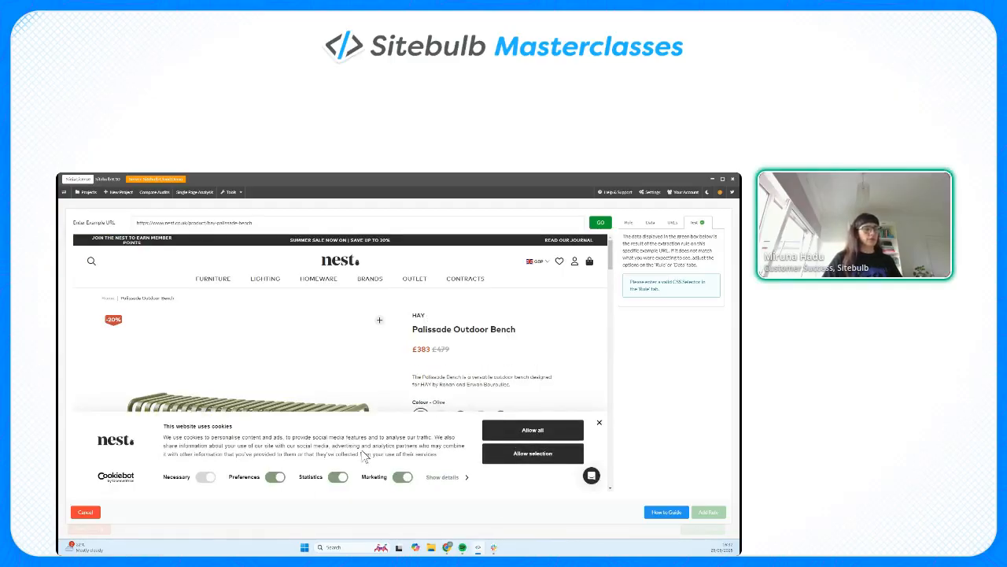
Try to select content in the bench page preview, picking the cookie banner text and the Allow all button.
scroll(429, 364, "down", 3)
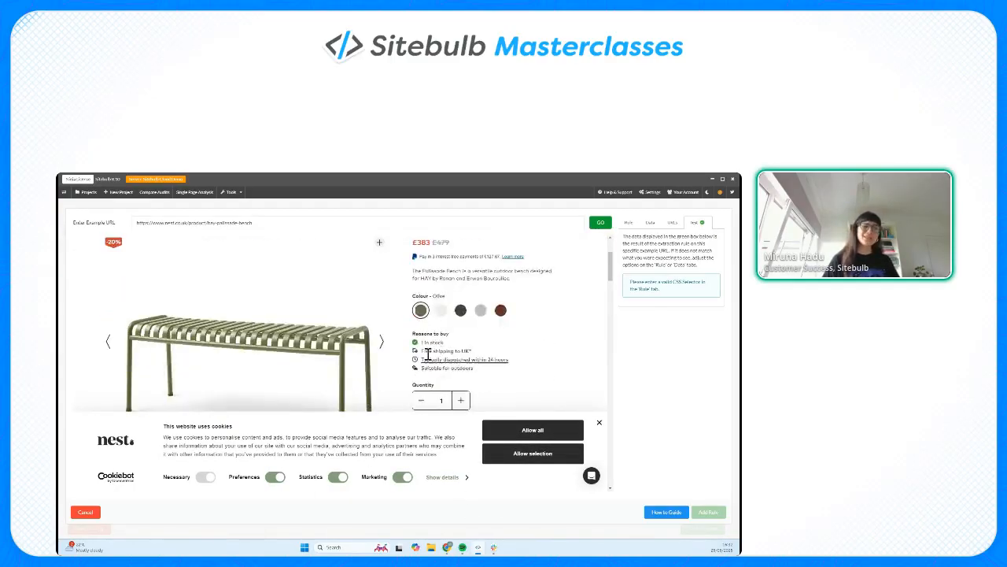
scroll(437, 353, "up", 2)
scroll(441, 347, "up", 2)
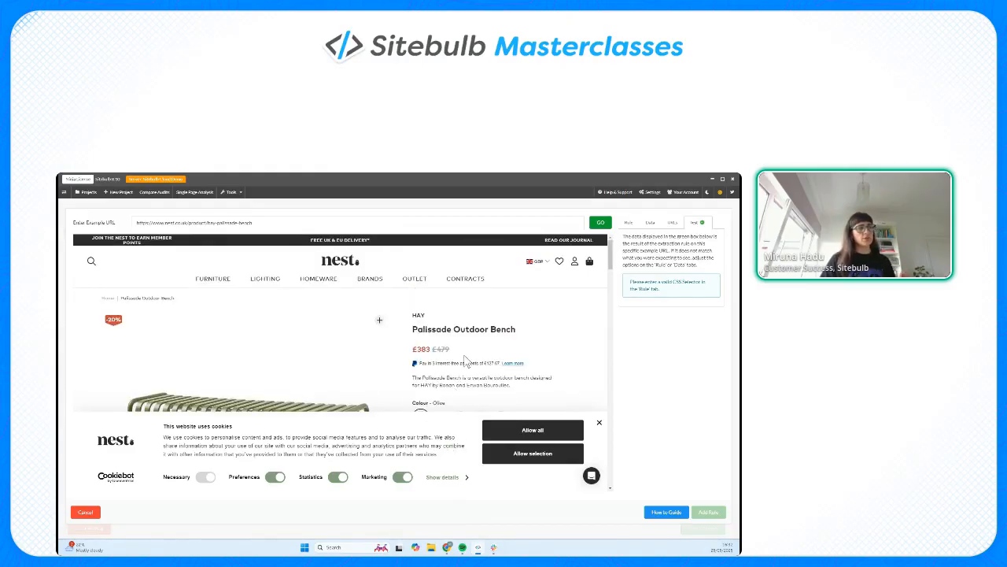
scroll(469, 361, "down", 5)
scroll(488, 383, "down", 2)
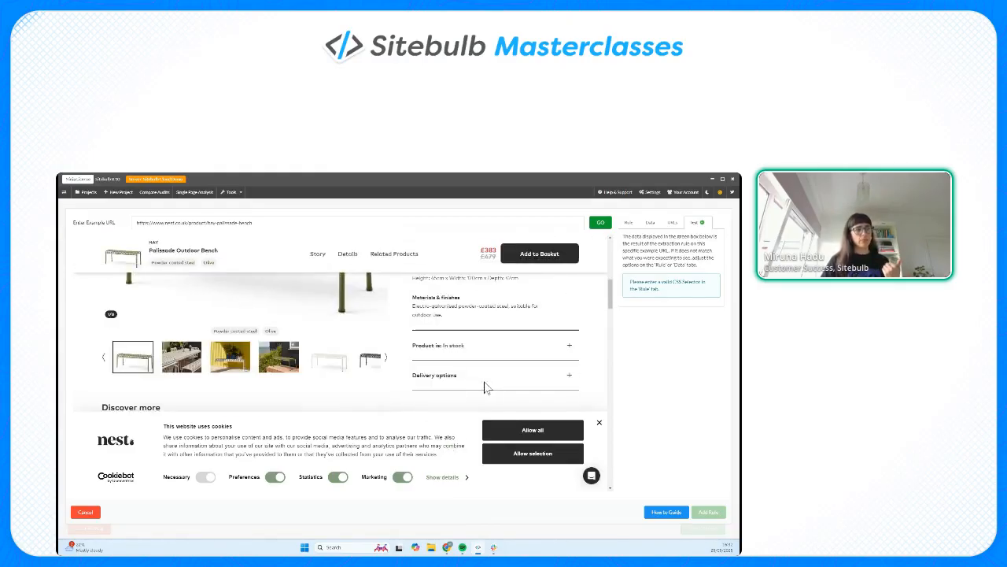
scroll(496, 398, "up", 7)
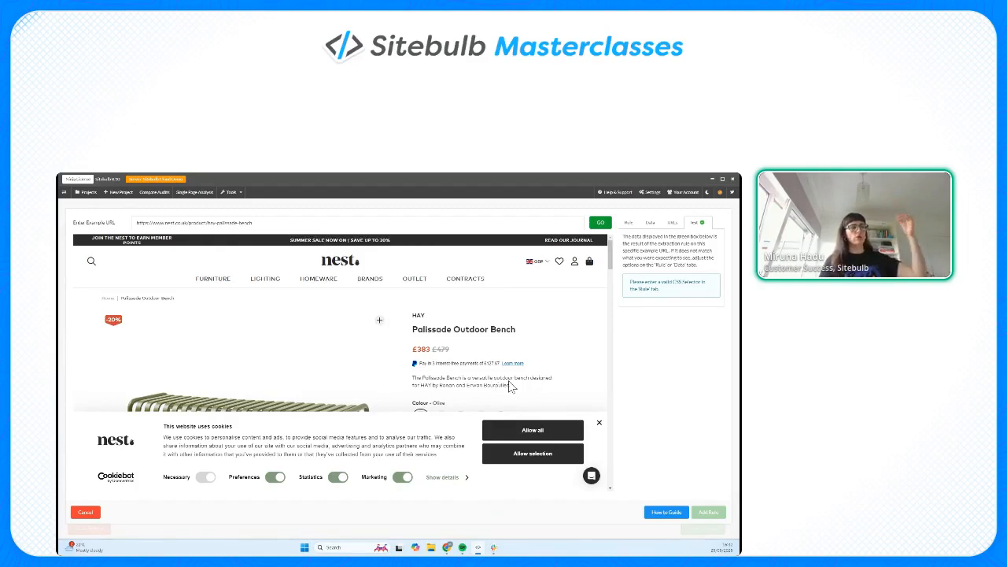
scroll(509, 385, "down", 3)
left_click(465, 467)
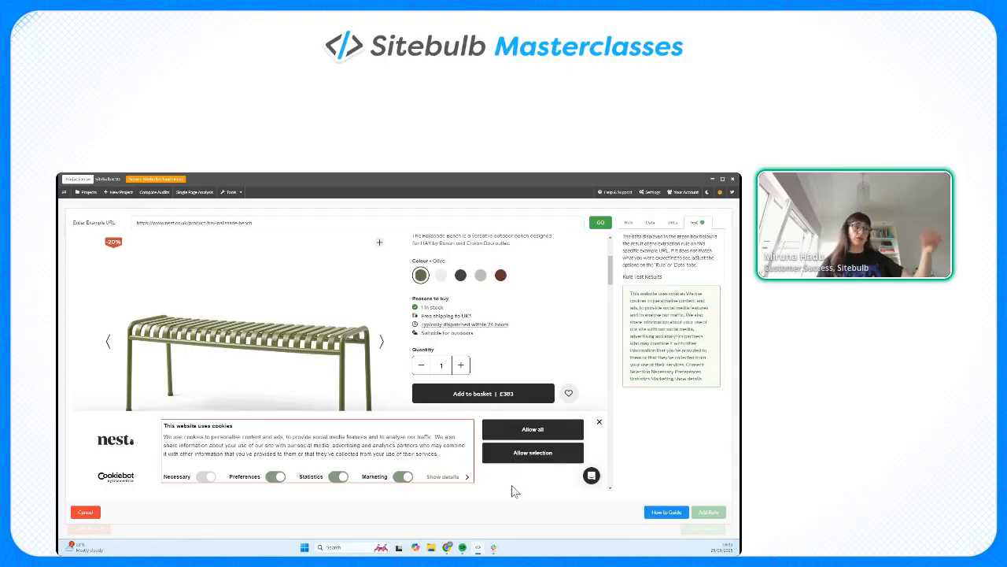
left_click(573, 439)
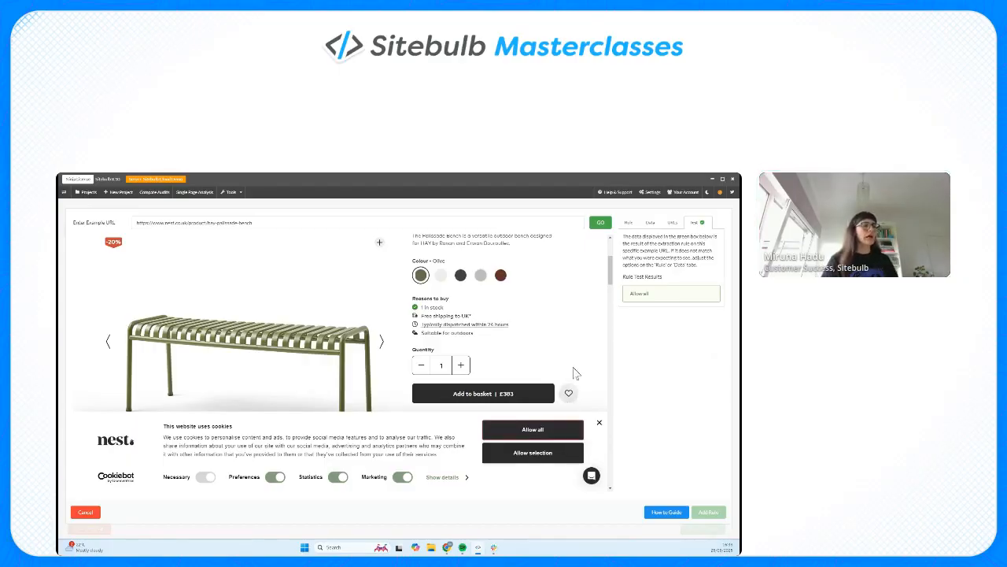
scroll(578, 367, "up", 3)
scroll(578, 368, "up", 2)
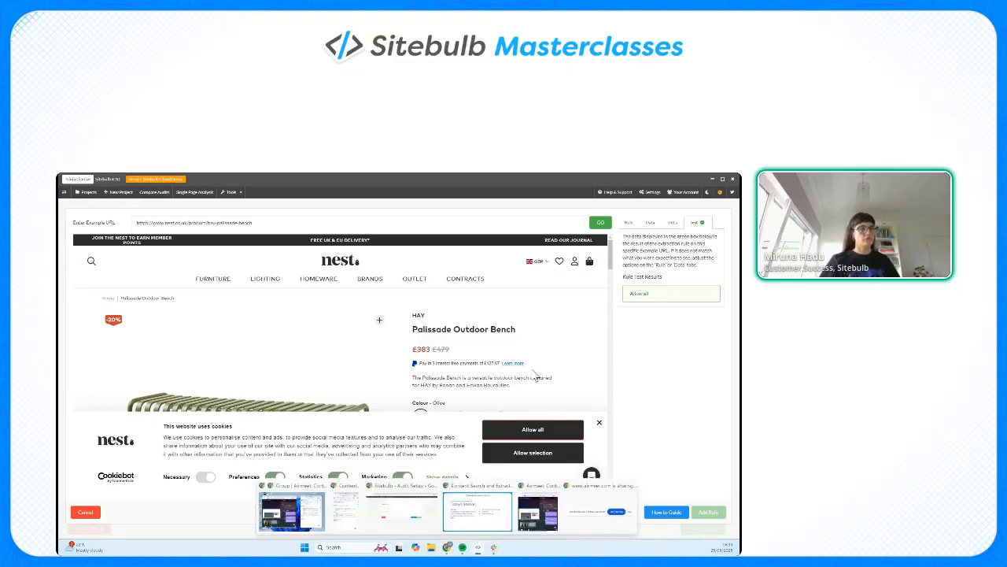
Switch to the HAY Palissade bench page in Chrome, open its developer tools with Inspect and widen the developer tools pane.
mouse_move(441, 551)
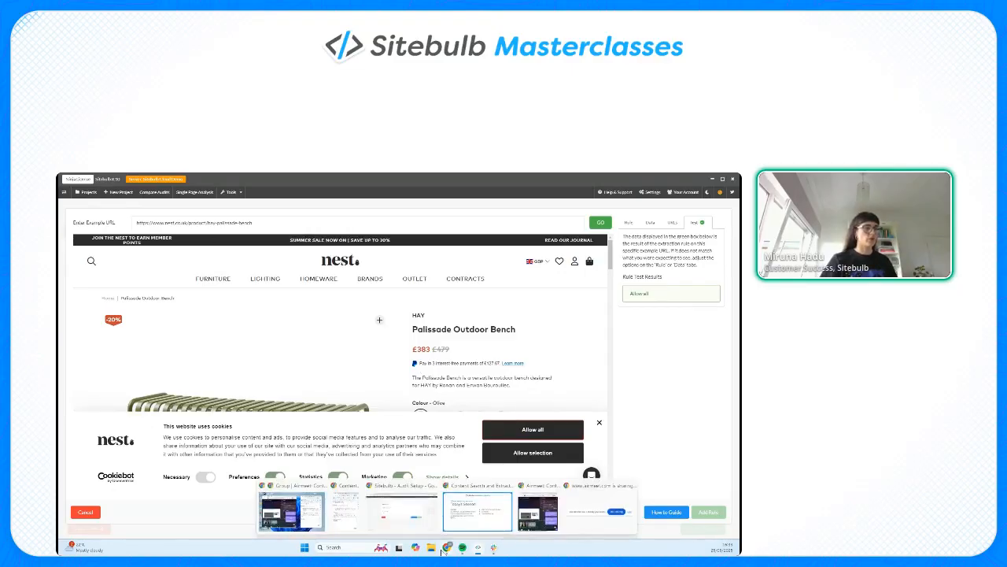
left_click(425, 516)
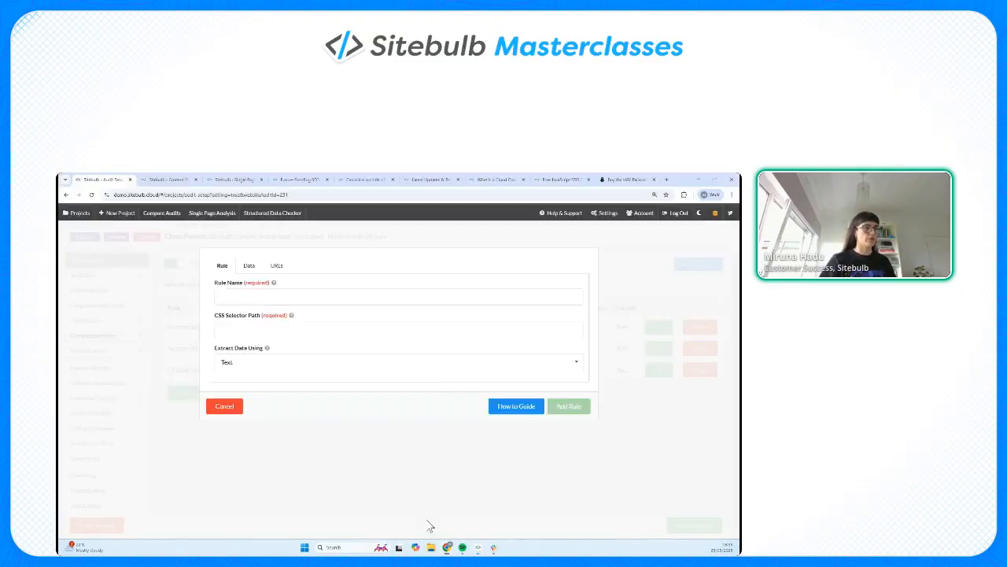
left_click(611, 179)
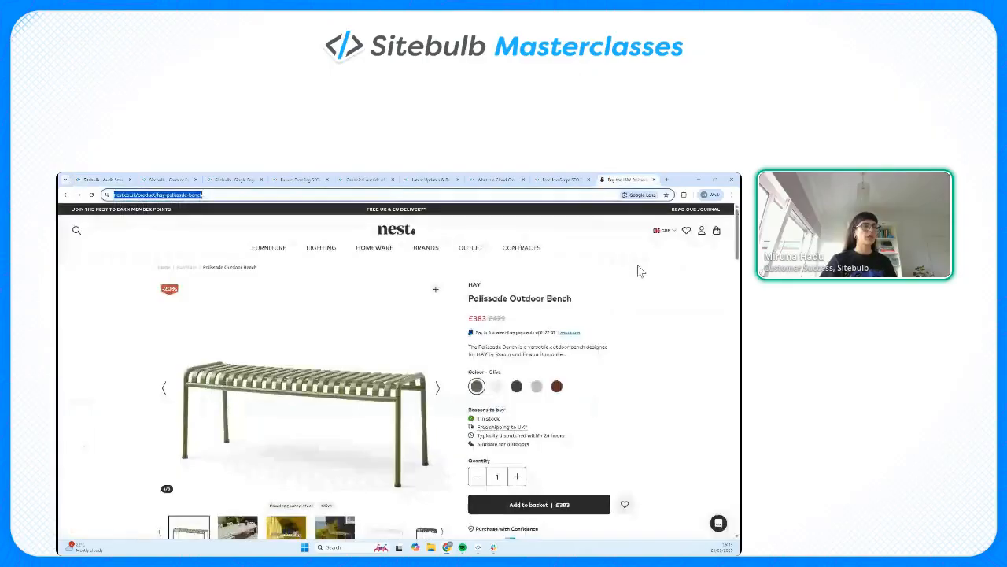
right_click(651, 312)
left_click(676, 290)
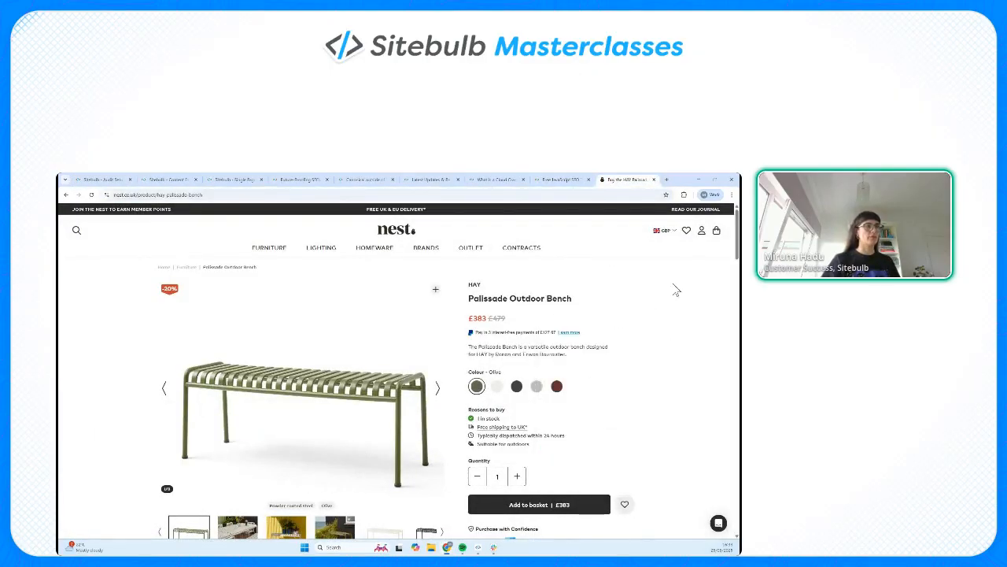
right_click(676, 291)
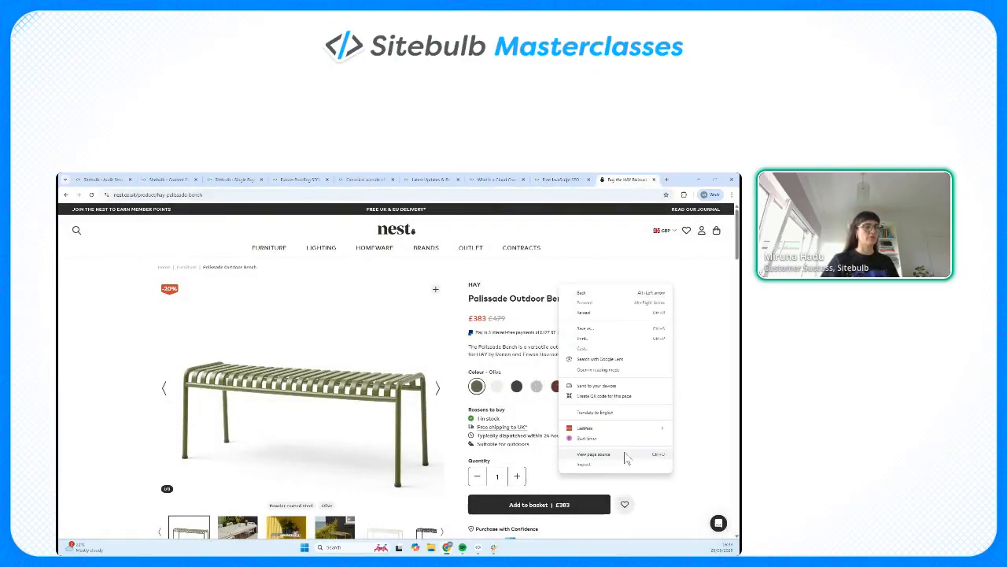
left_click(584, 464)
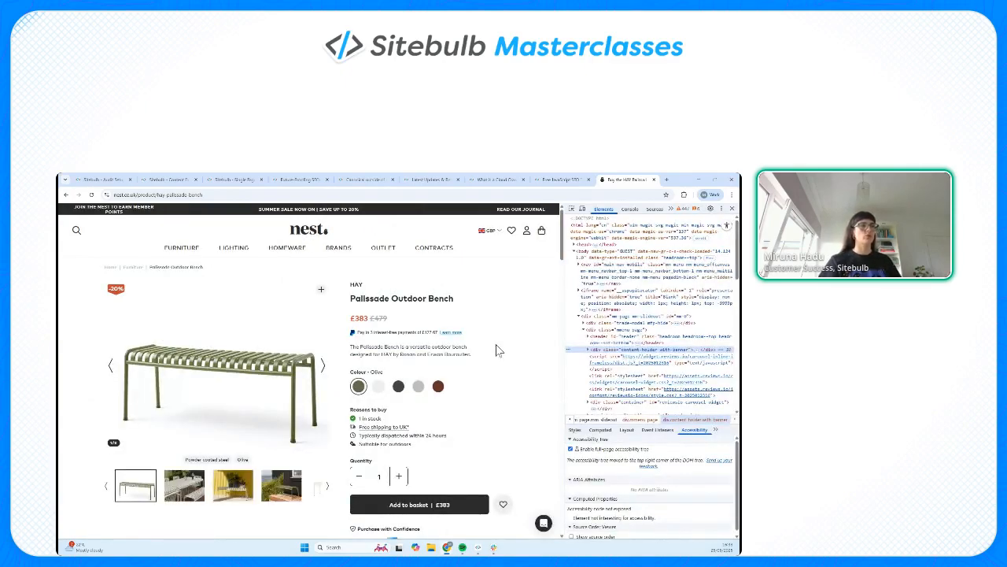
right_click(507, 305)
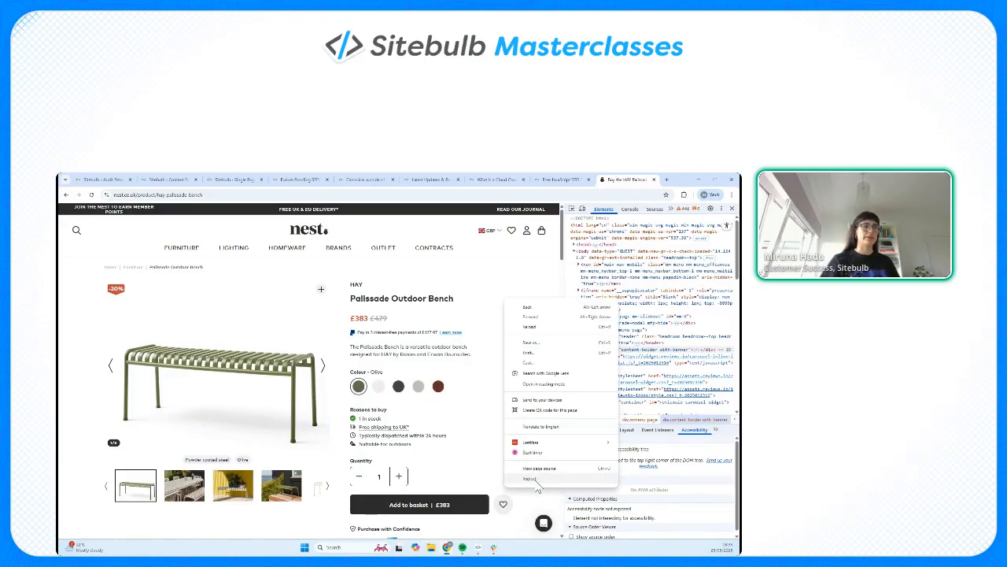
left_click(495, 299)
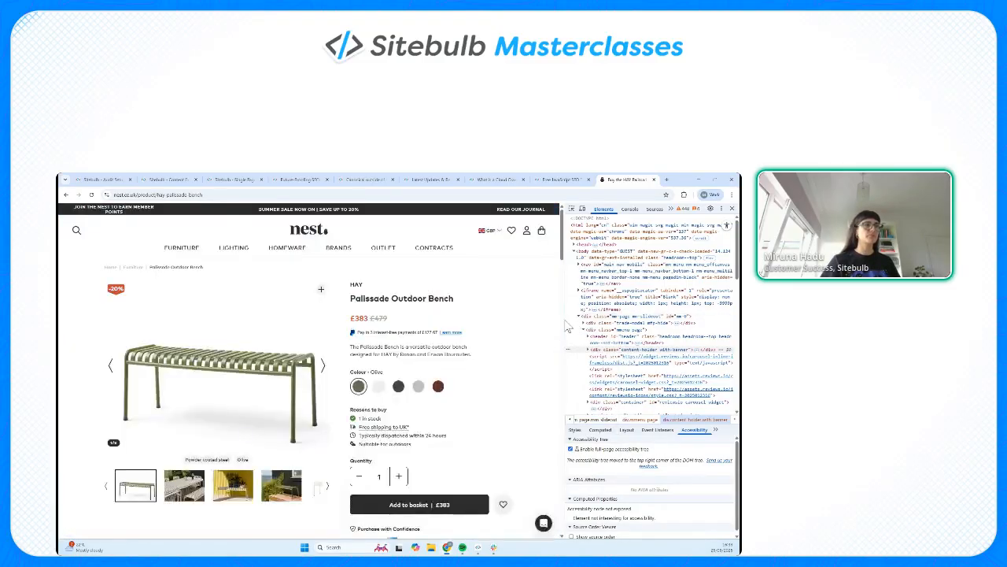
left_click_drag(563, 328, 496, 334)
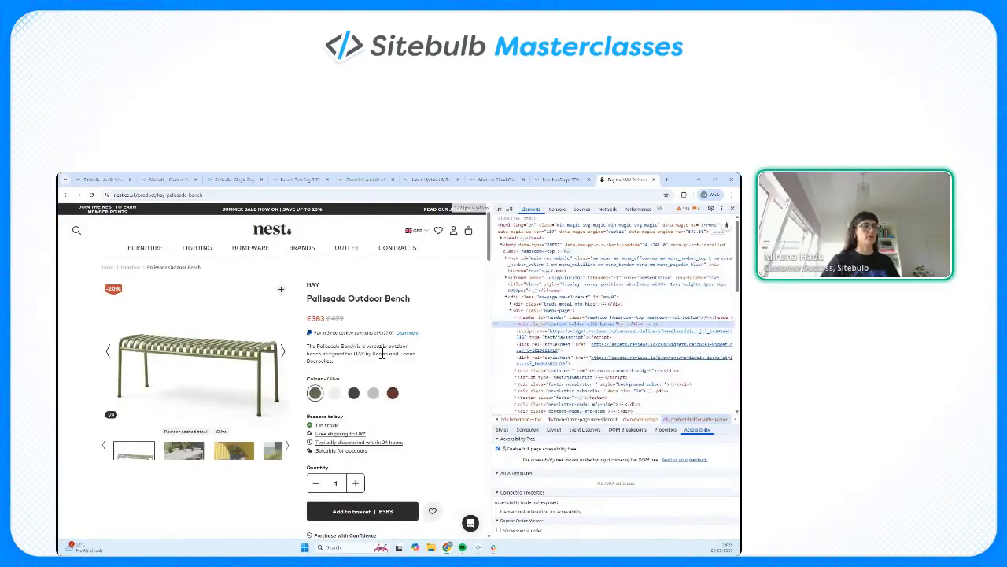
Inspect the bench's short description paragraph with the element picker and copy the CSS selector of its p element.
right_click(352, 353)
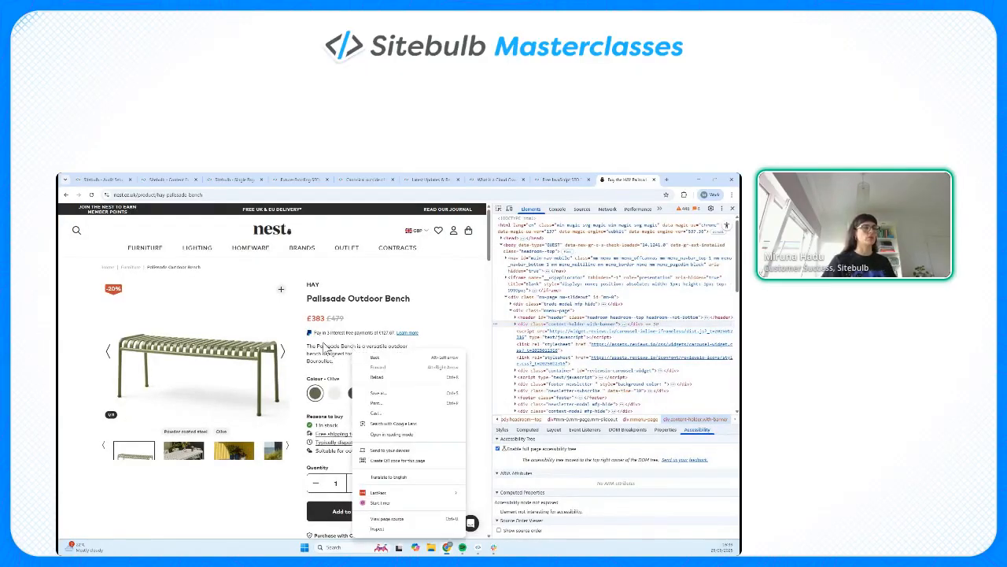
left_click(499, 209)
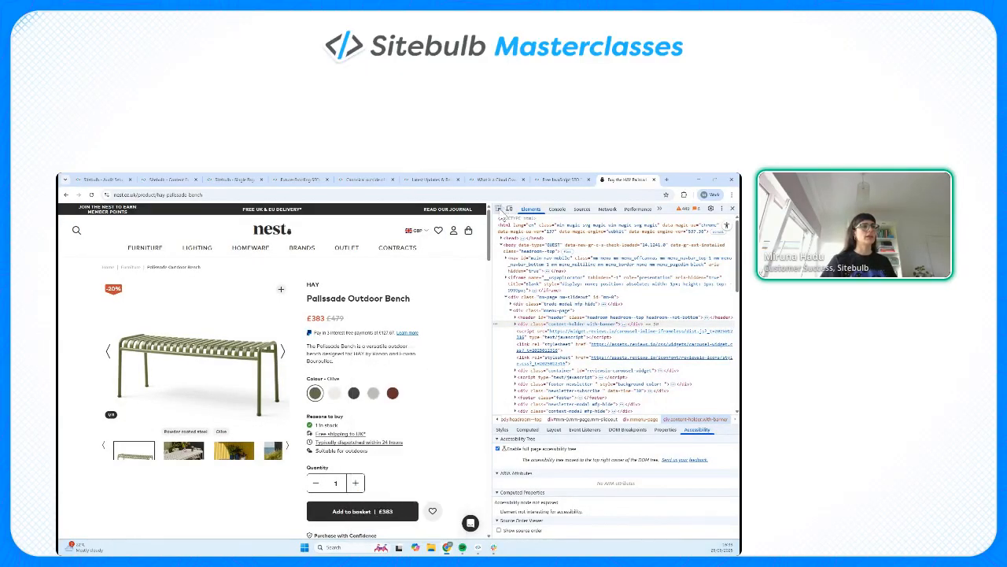
left_click(394, 366)
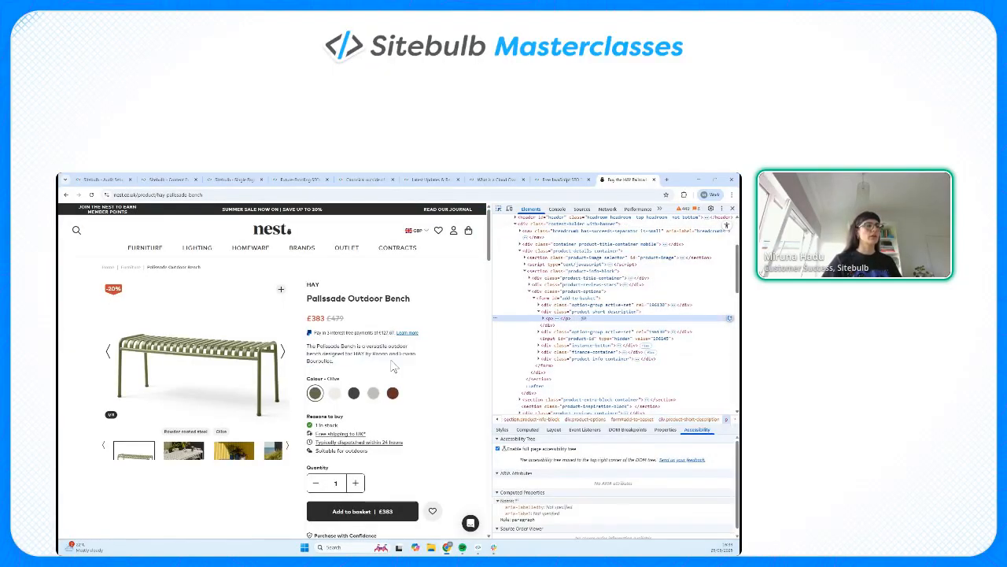
right_click(595, 318)
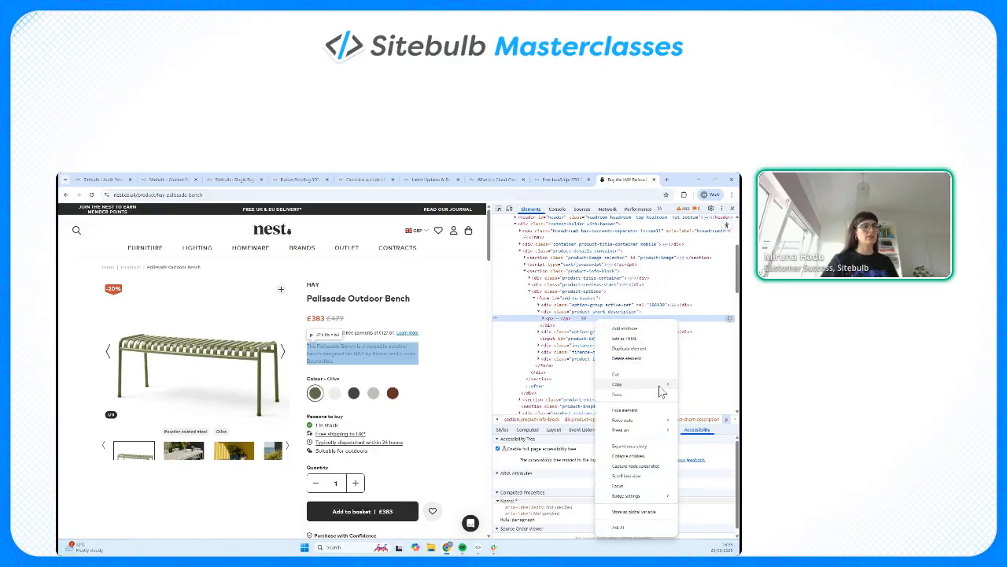
mouse_move(658, 385)
left_click(707, 411)
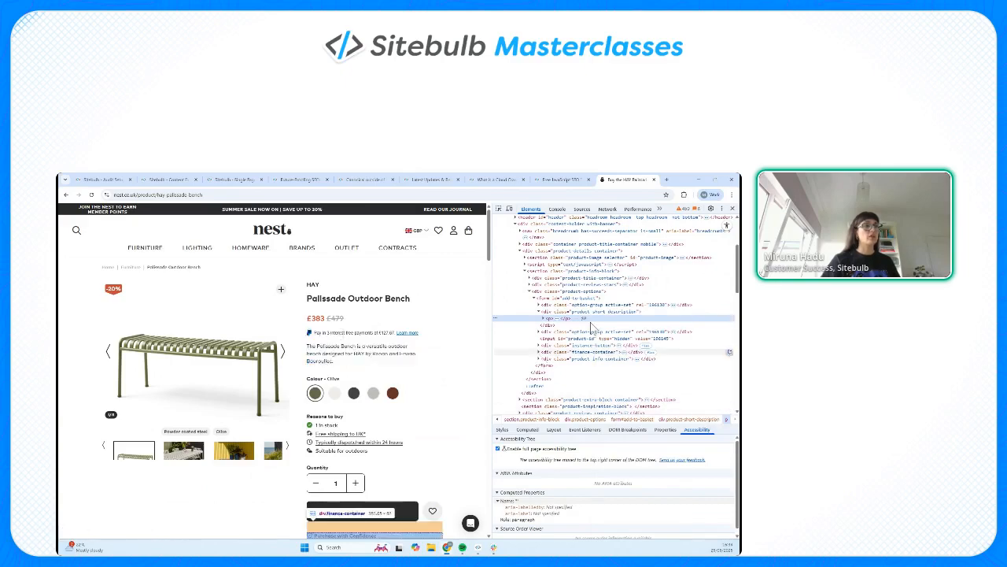
Return to the Sitebulb desktop rule and replace its CSS Selector Path with the copied short description selector.
left_click(477, 547)
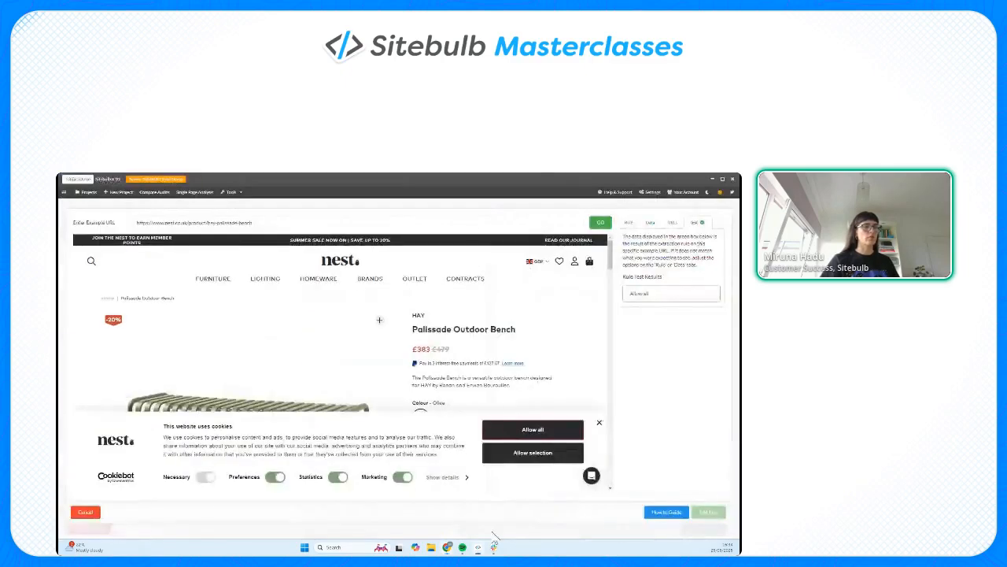
left_click(663, 274)
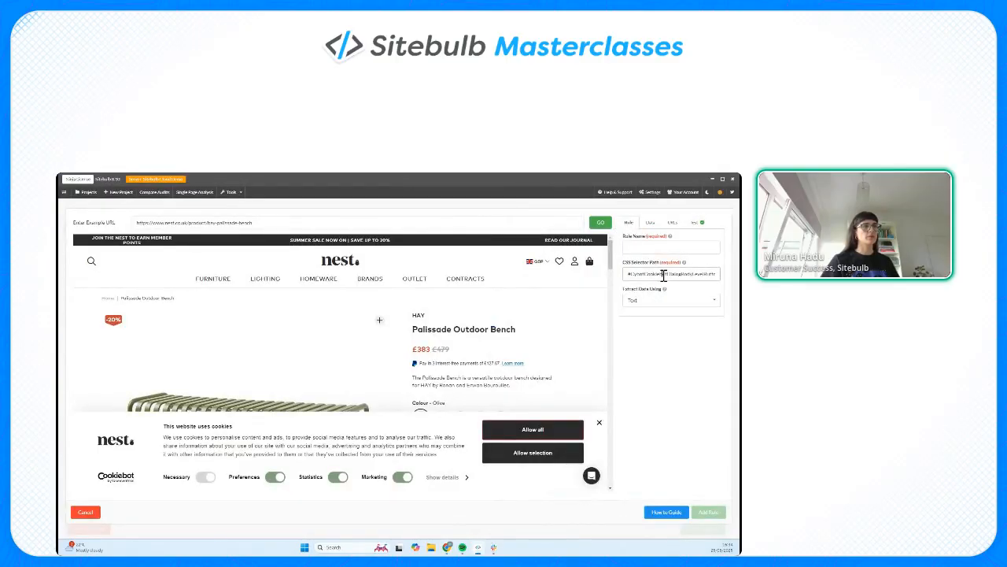
key("ctrl+a")
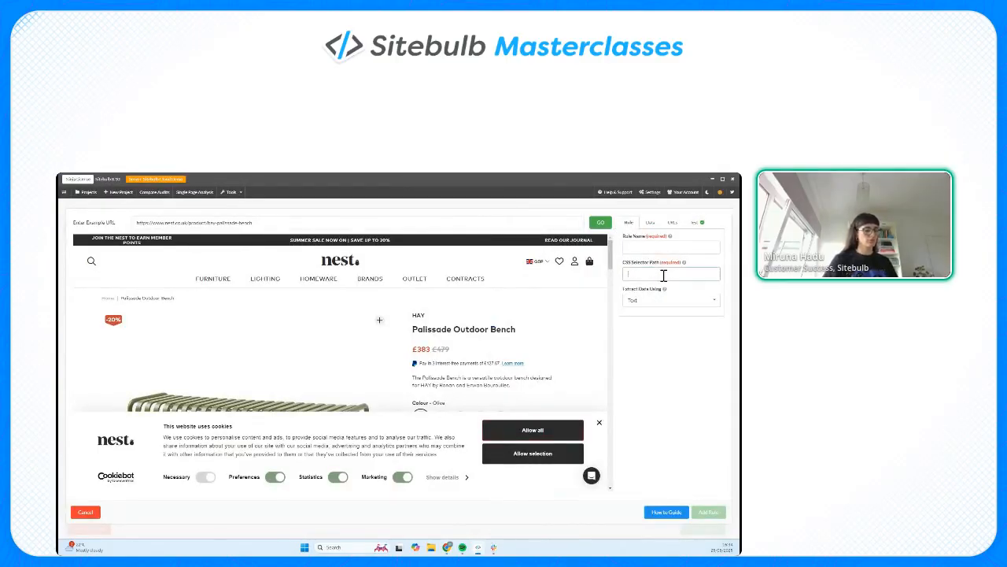
key("ctrl+v")
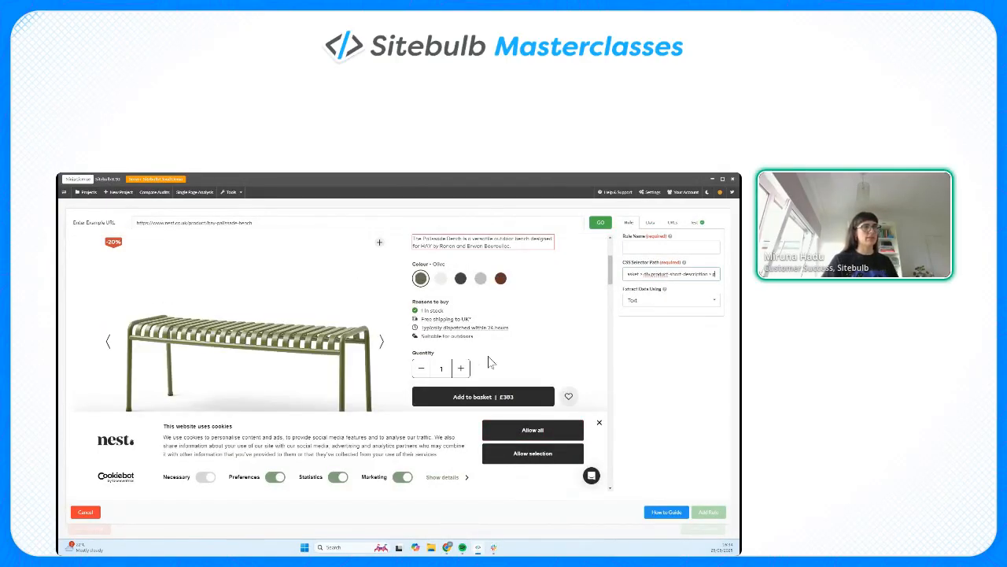
Shorten the desktop rule's CSS Selector Path to div.product-short-description > p by removing its leading #add-to-basket part.
scroll(489, 362, "up", 3)
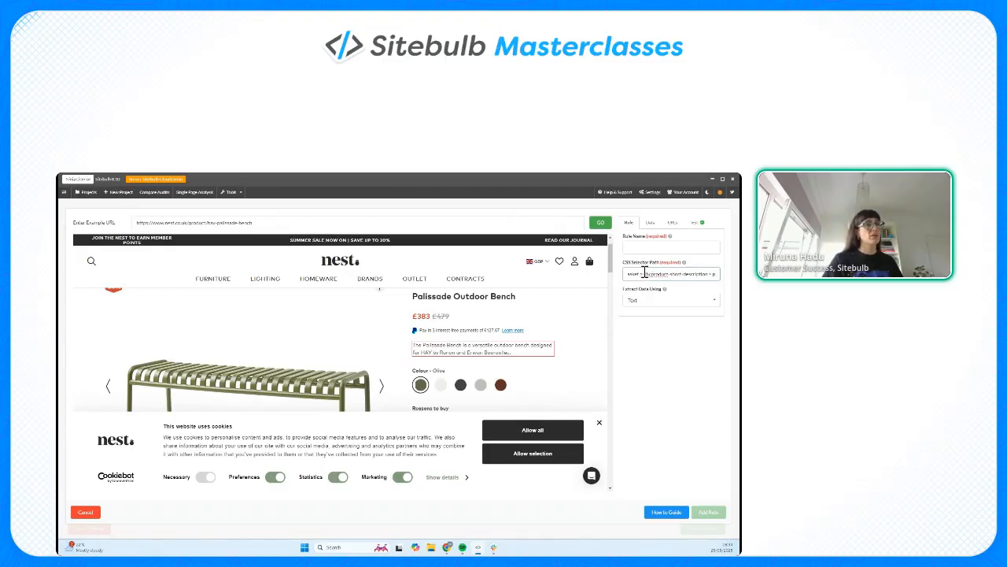
left_click_drag(644, 272, 593, 278)
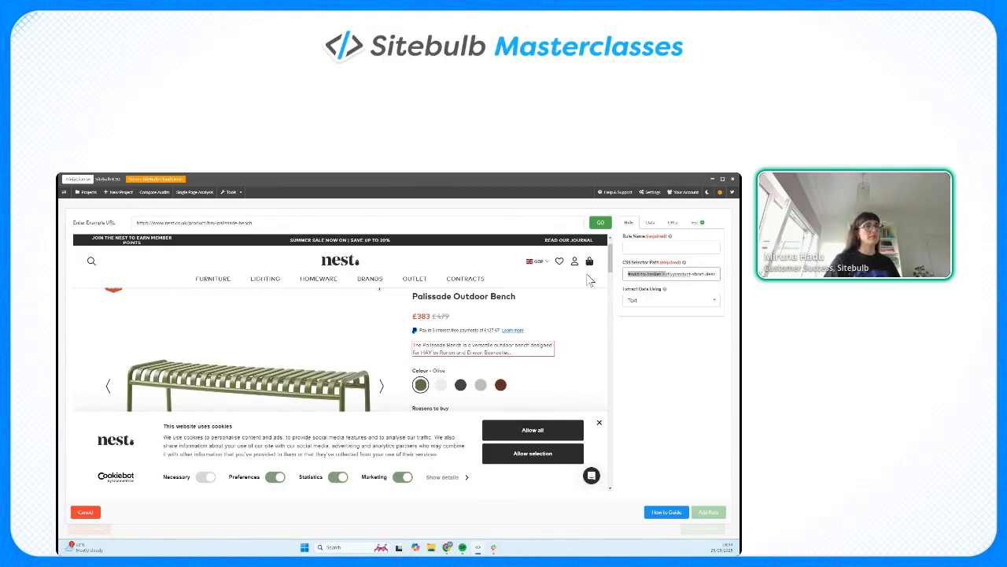
scroll(590, 280, "down", 3)
key("BackSpace")
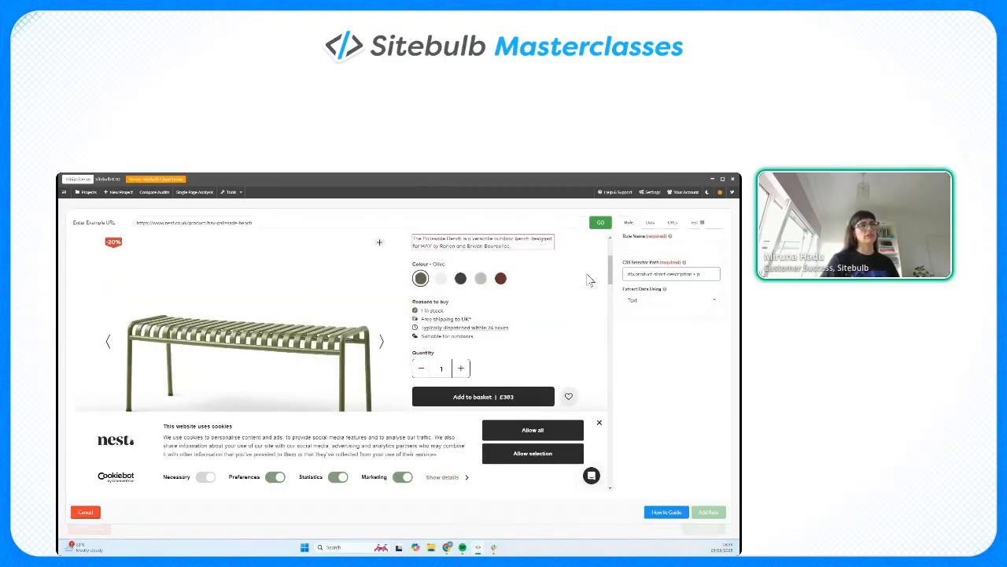
scroll(577, 295, "up", 3)
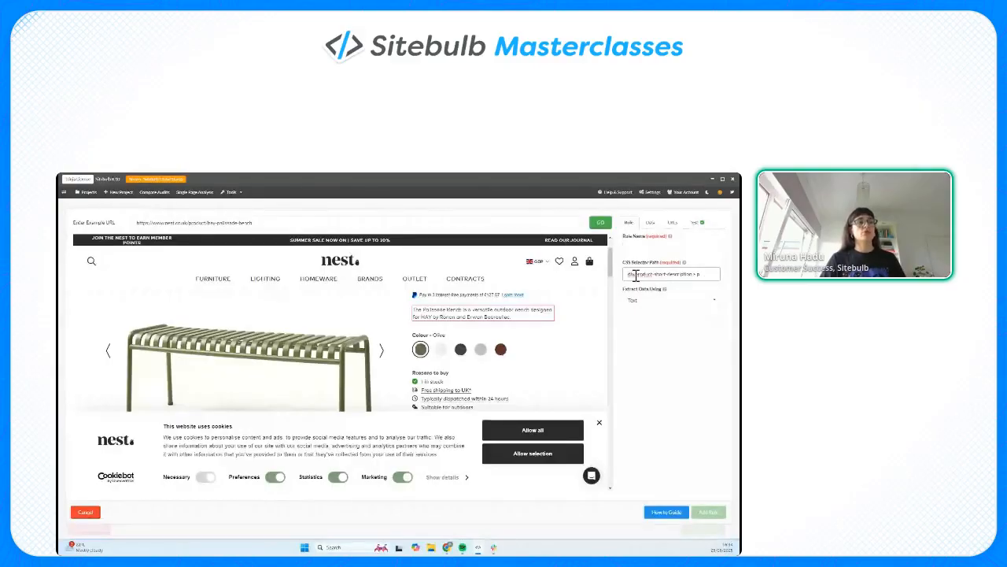
Check the shortened selector's test result for the bench page and discard the desktop extraction rule.
left_click(694, 223)
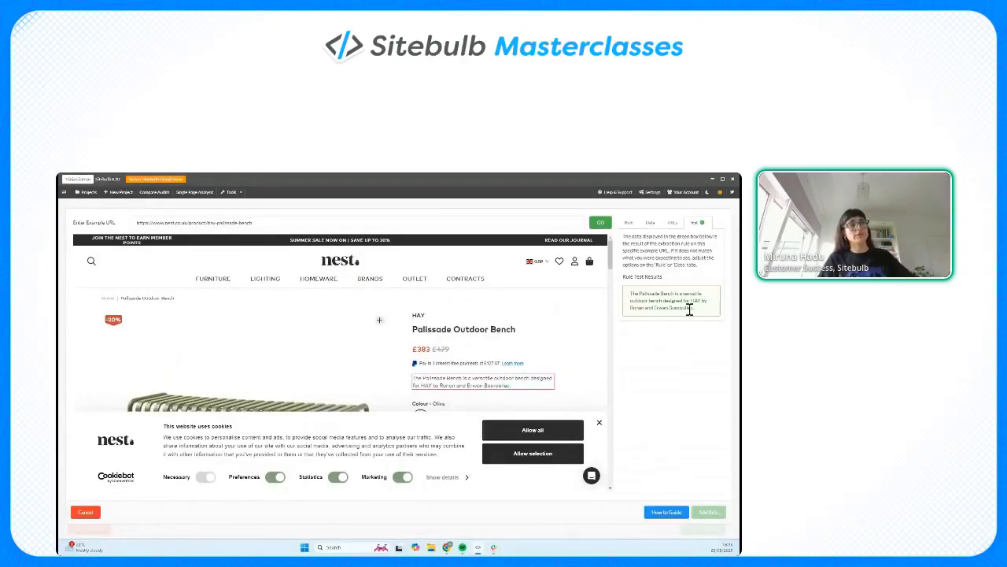
left_click(627, 225)
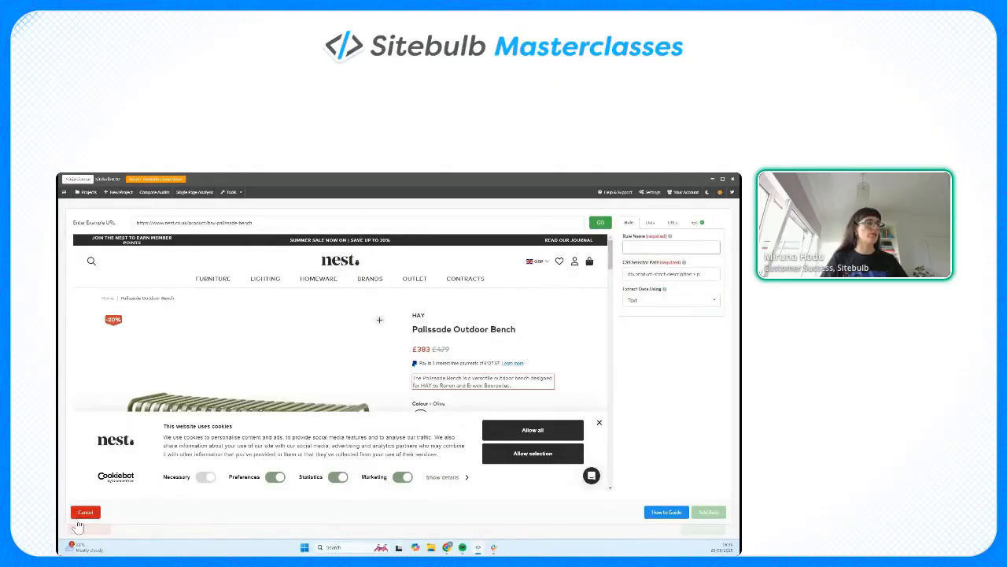
left_click(86, 512)
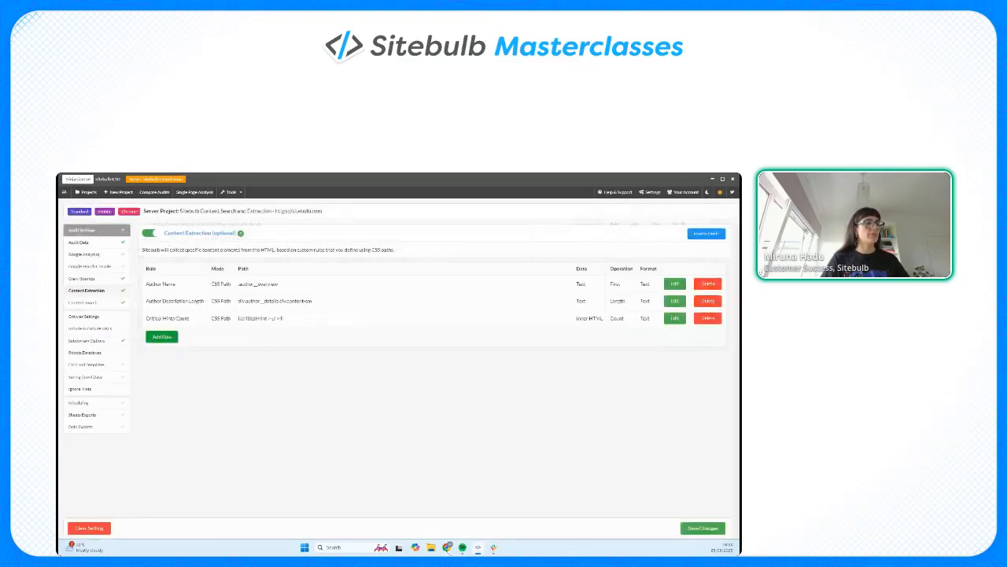
Switch to the Sitebulb Cloud project in Chrome and start a new content extraction rule named description.
mouse_move(447, 547)
left_click(292, 512)
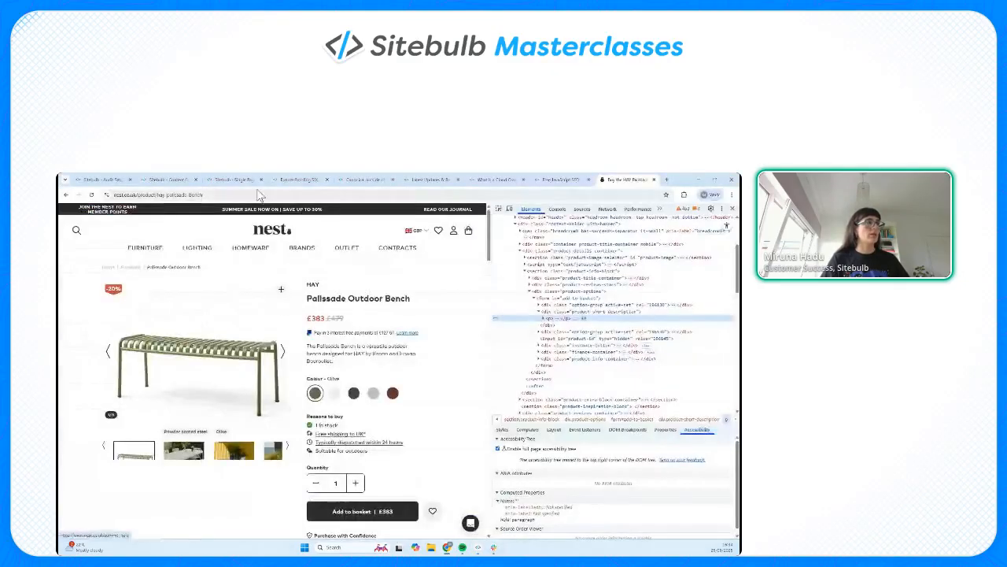
left_click(102, 179)
left_click(221, 257)
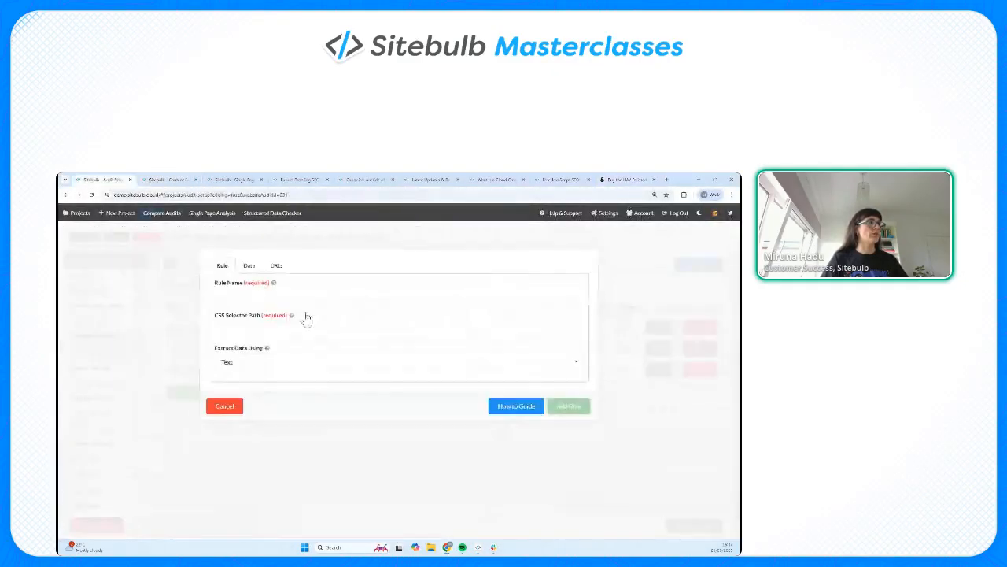
left_click(272, 299)
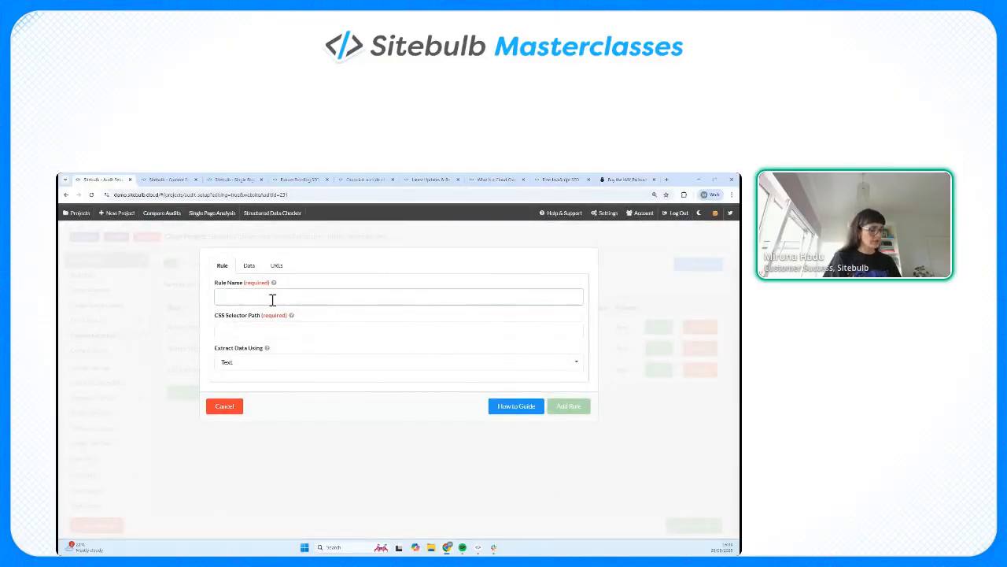
type("descrip")
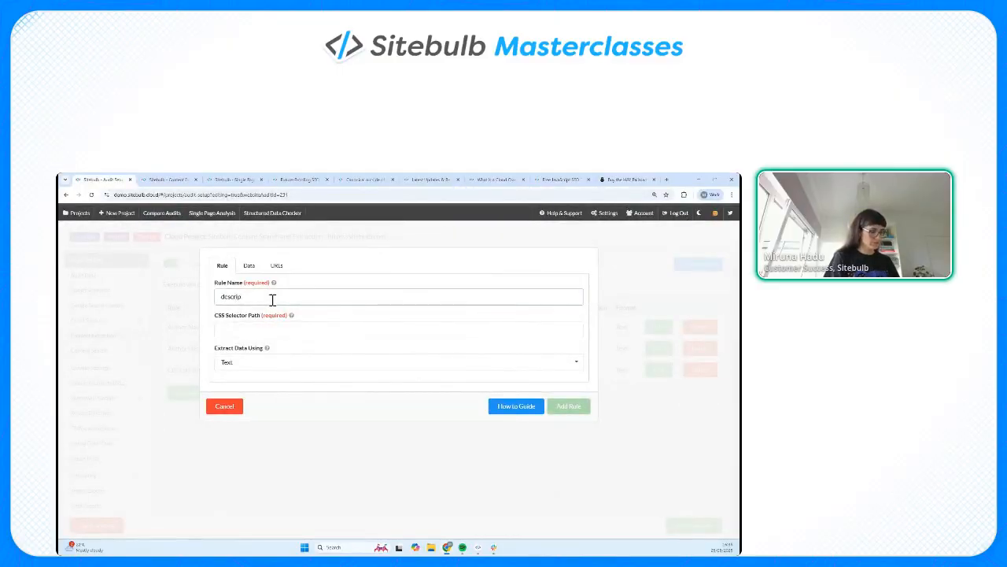
type("tion")
Paste the copied selector as the CSS Selector Path, shorten it to div.product-short-description > p, and add the rule.
left_click(251, 328)
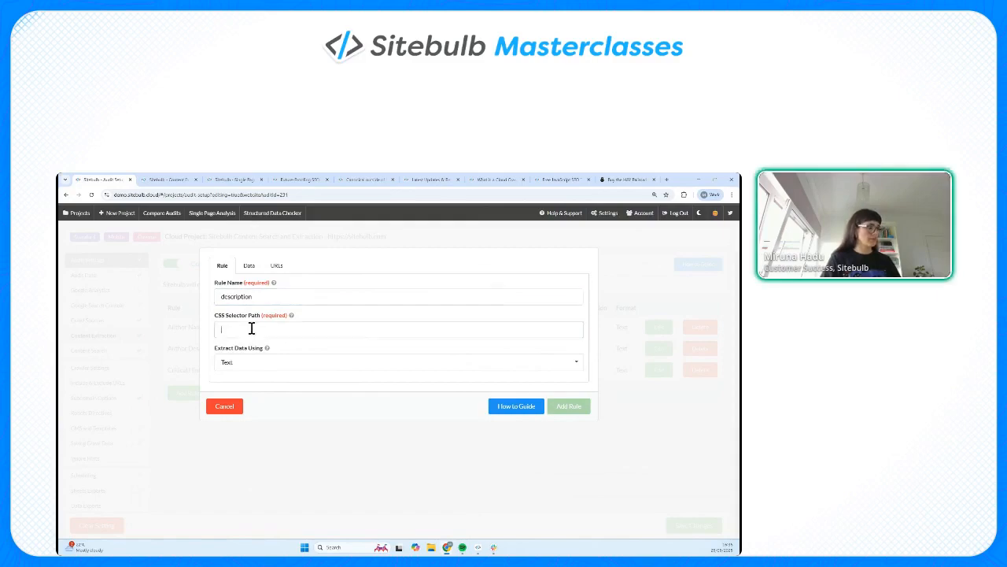
type("#add-to-basket > div.product-short-description > p")
left_click_drag(272, 330, 206, 333)
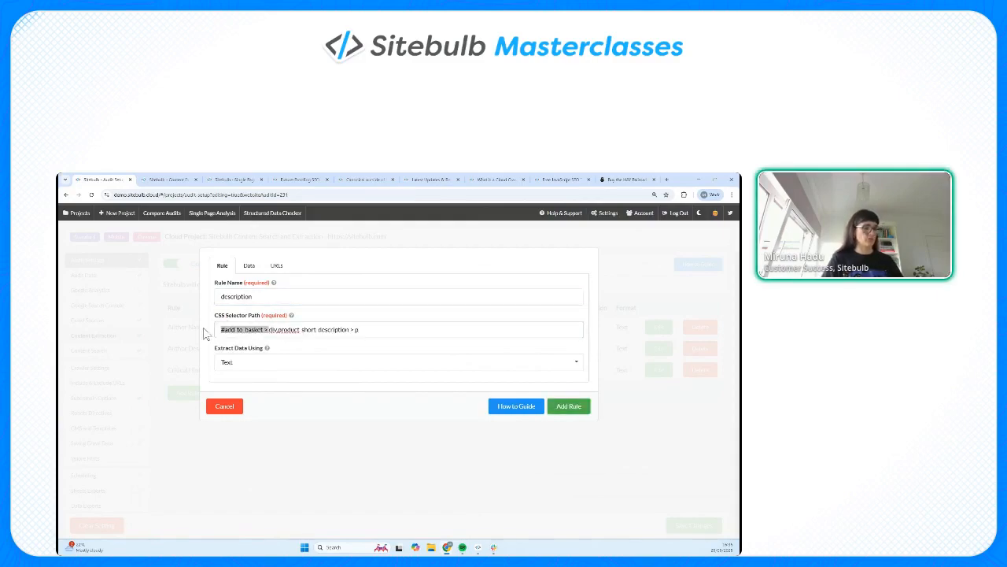
key("BackSpace")
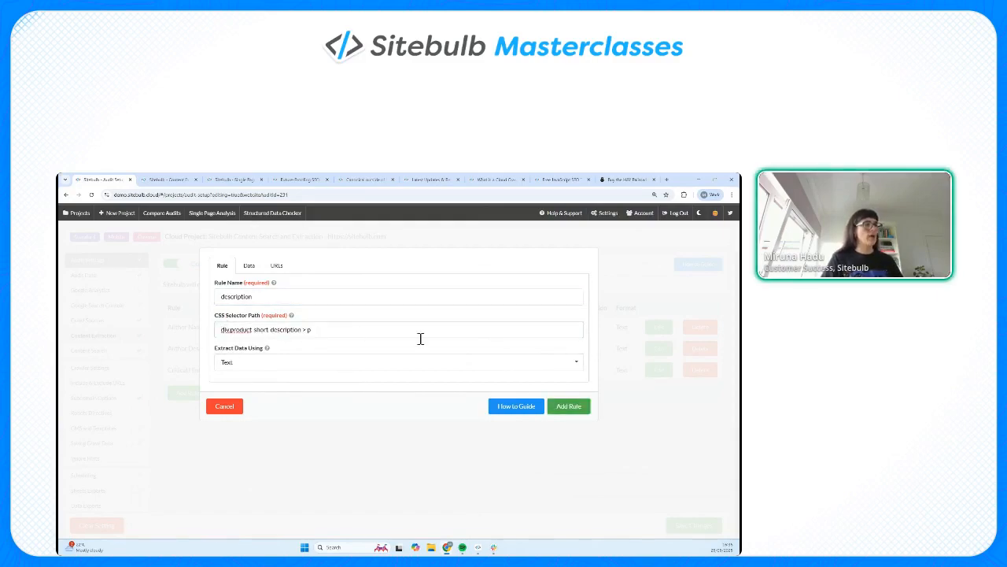
left_click(569, 406)
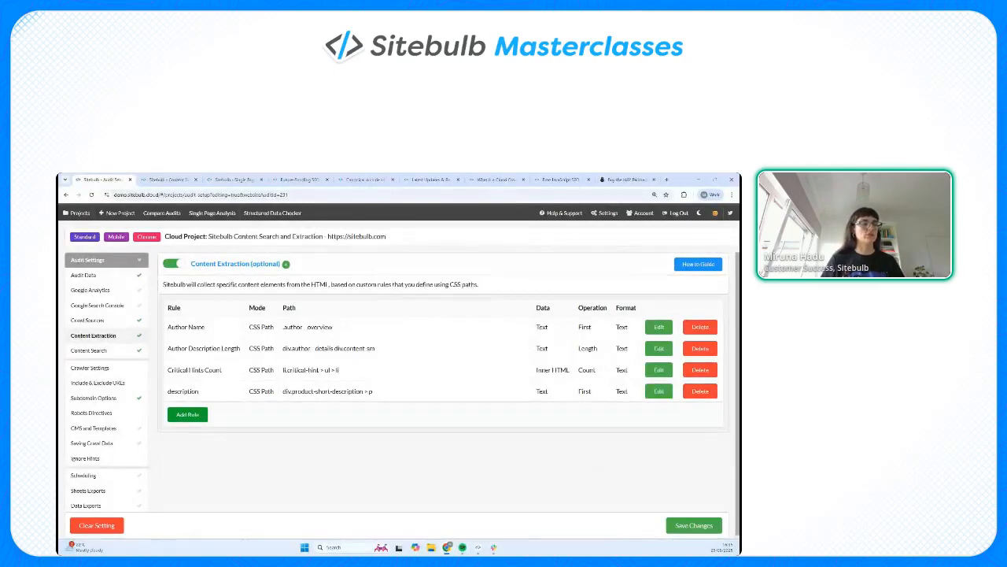
Return to the Sitebulb desktop app, search its help articles for extraction, and close the help window.
left_click(478, 548)
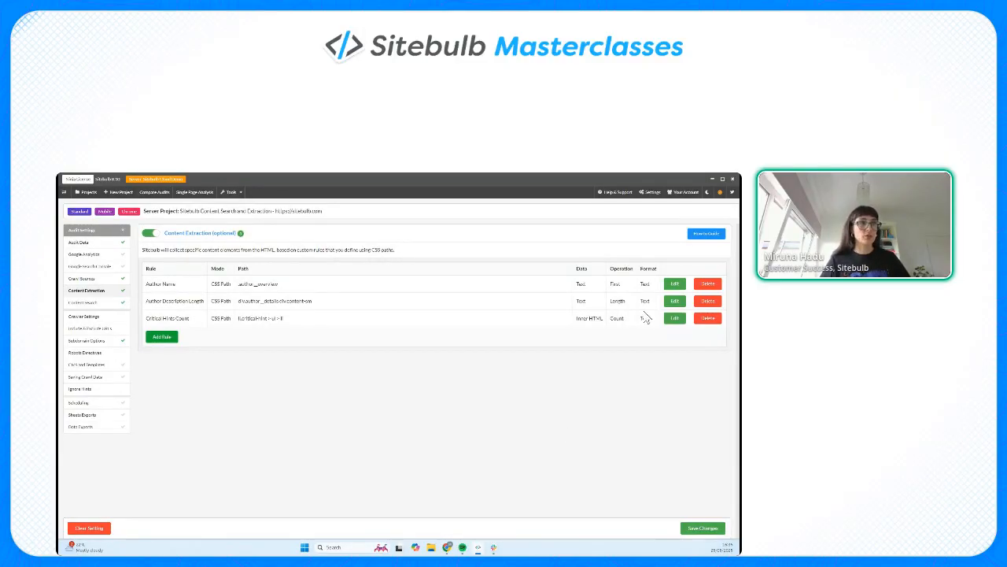
left_click(619, 195)
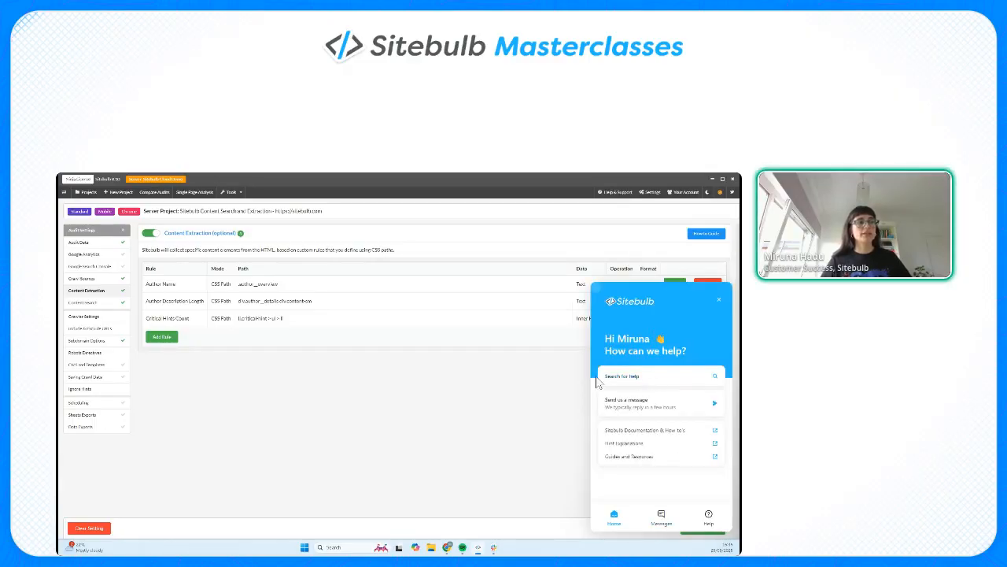
left_click(639, 381)
left_click(639, 381)
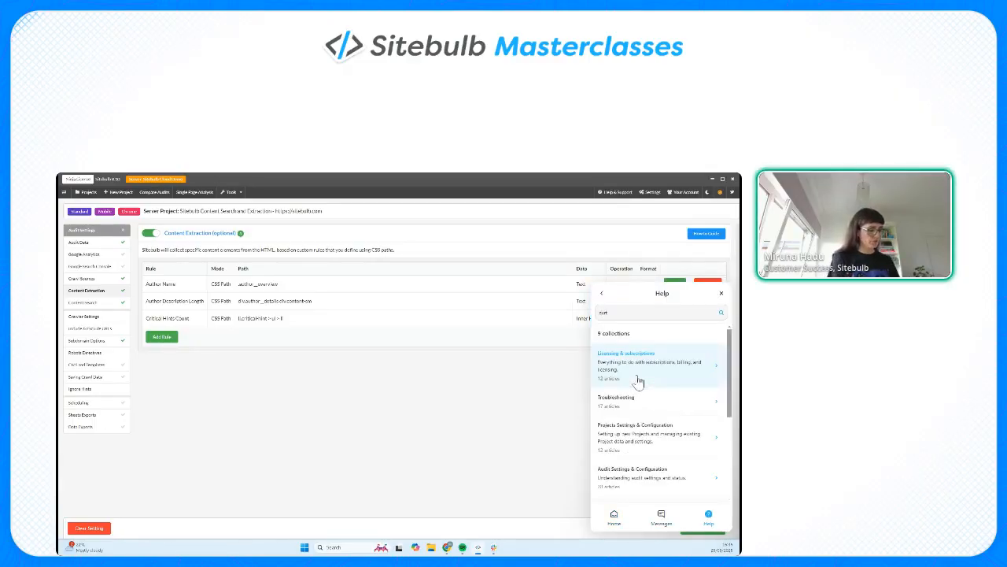
type("extraction")
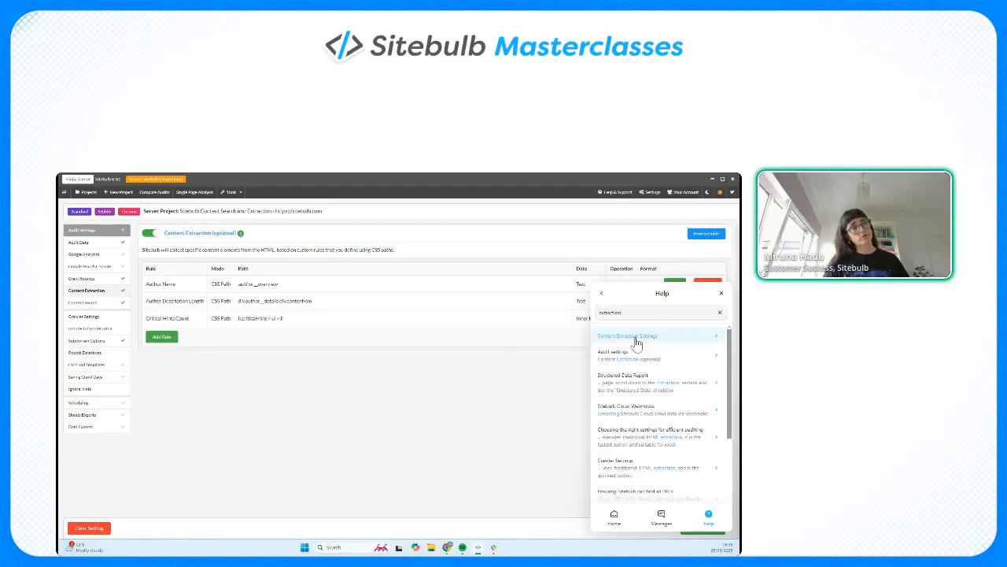
left_click(721, 293)
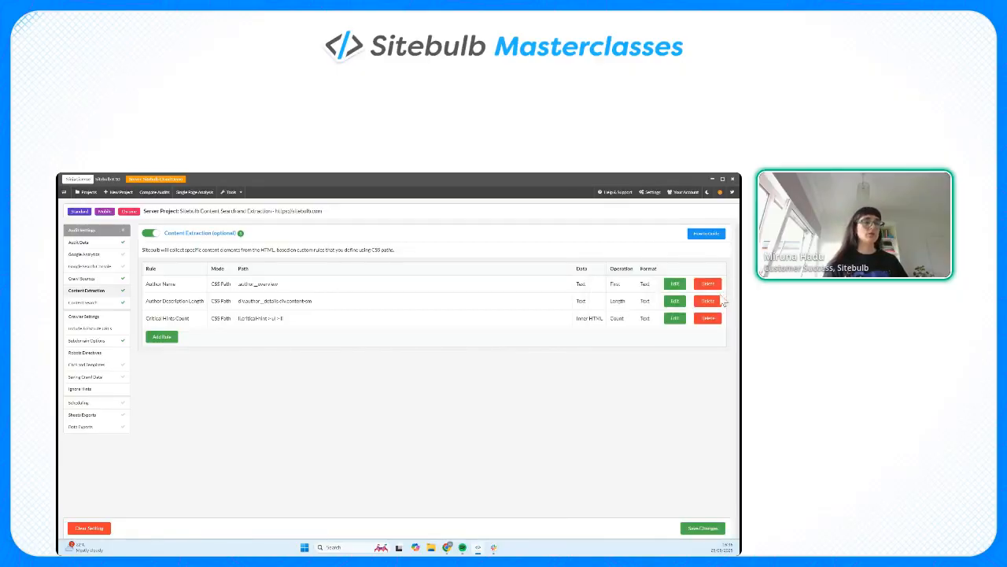
Reopen Help & Support and start a new, empty message to the Sitebulb support team.
left_click(615, 192)
left_click(662, 518)
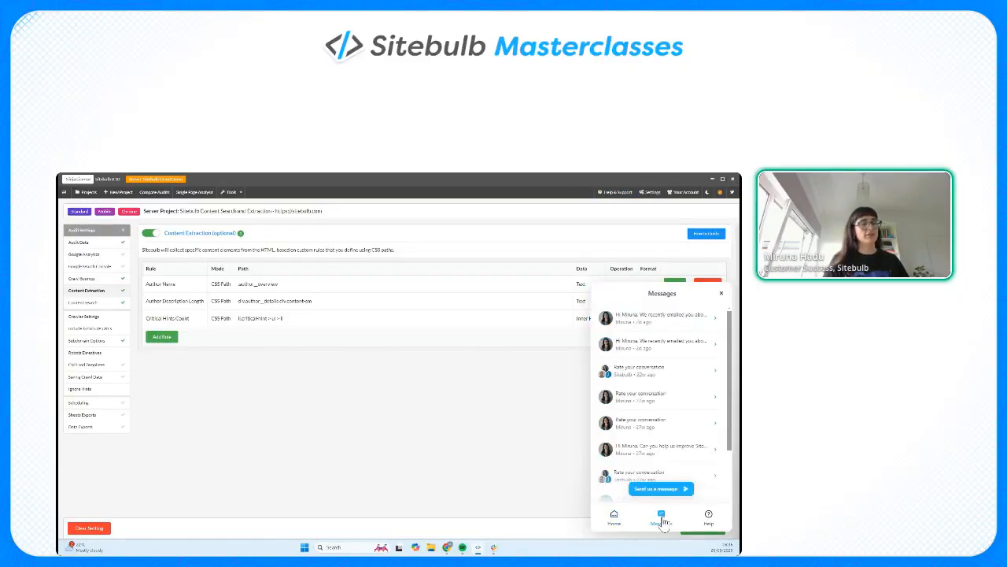
left_click(652, 488)
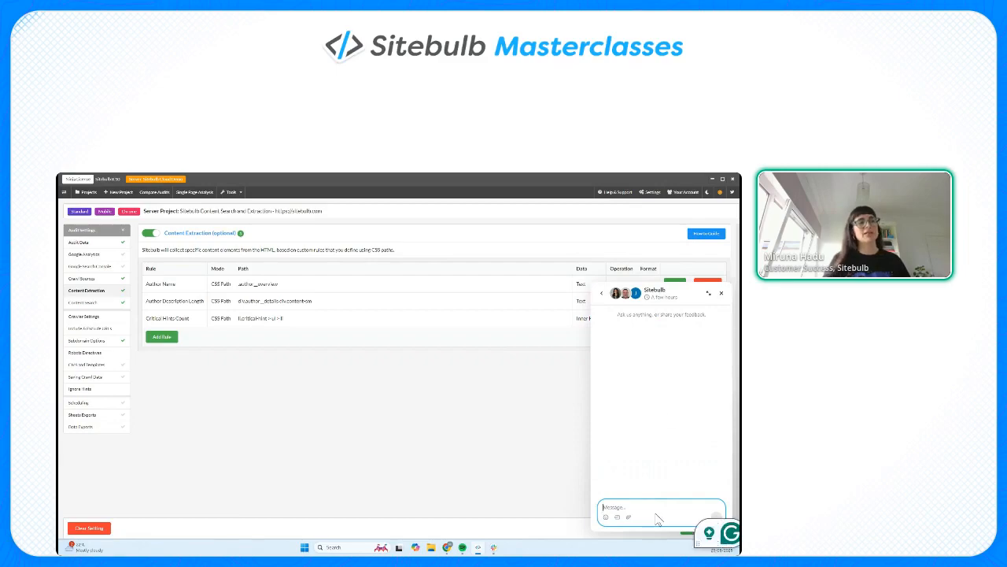